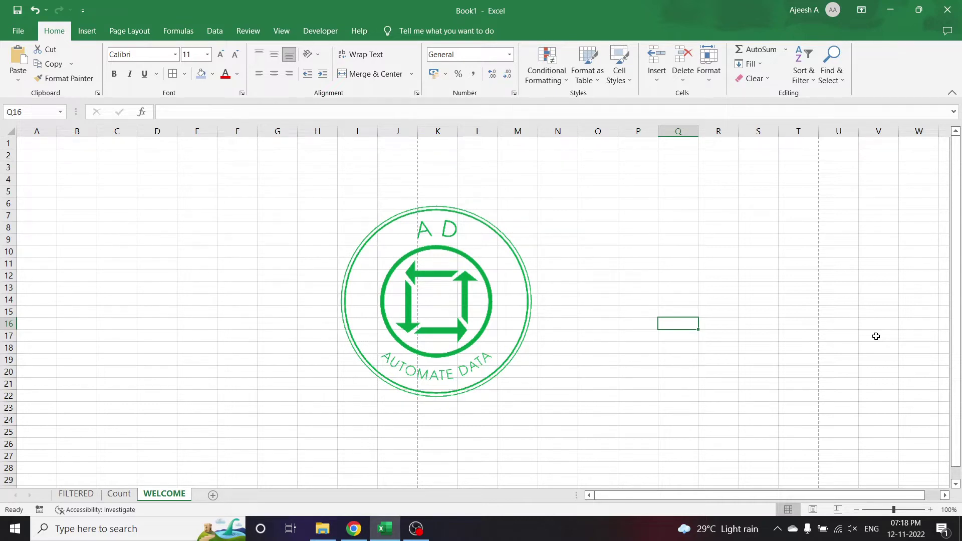
Switch from the WELCOME sheet to the FILTERED sheet holding the Production data.
{"action": "left_click", "coordinate": [75, 495]}
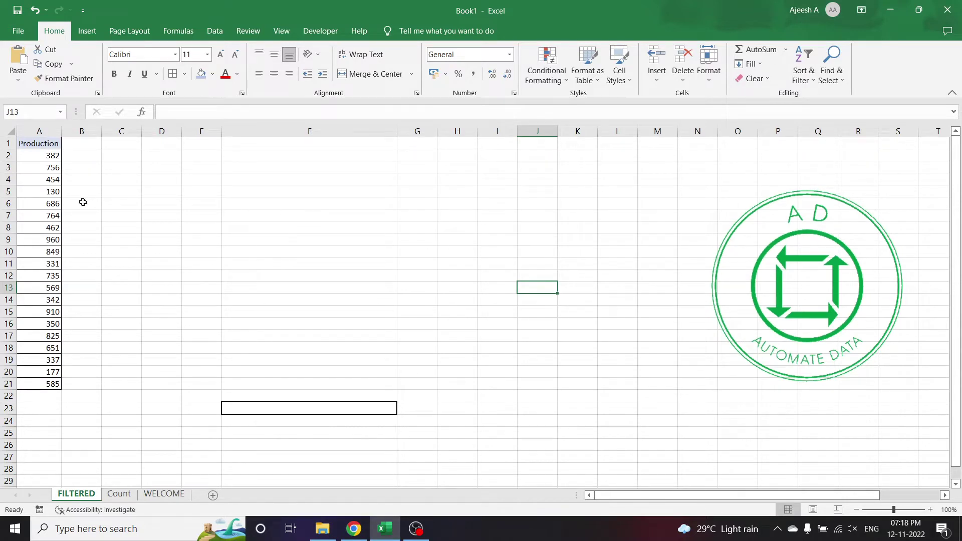
{"action": "left_click", "coordinate": [43, 128]}
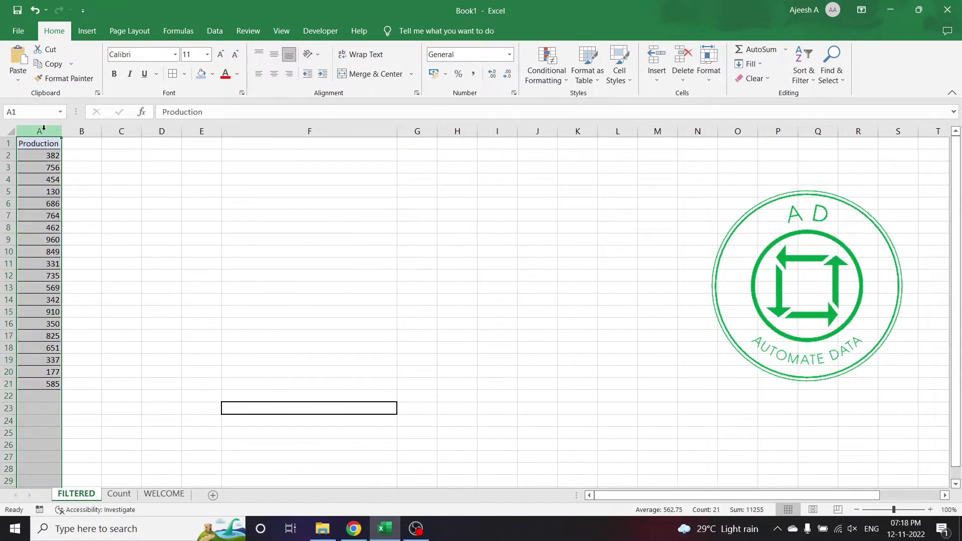
{"action": "left_click", "coordinate": [40, 145]}
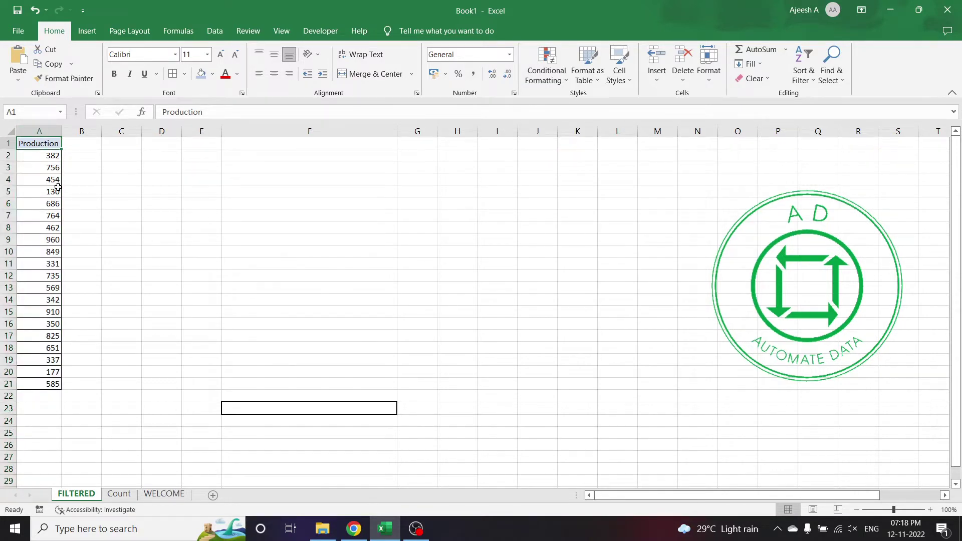
{"action": "left_click_drag", "start_coordinate": [35, 155], "coordinate": [42, 383]}
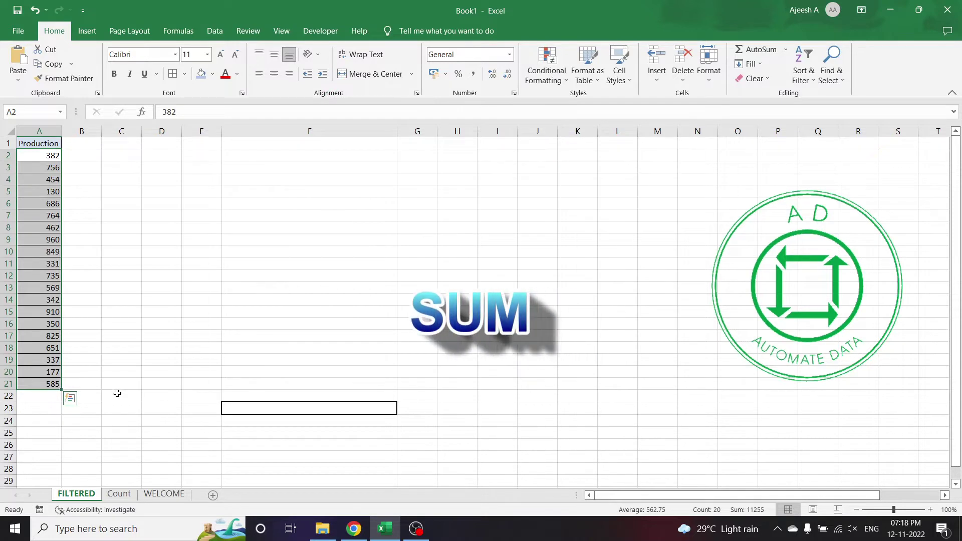
{"action": "left_click", "coordinate": [251, 411]}
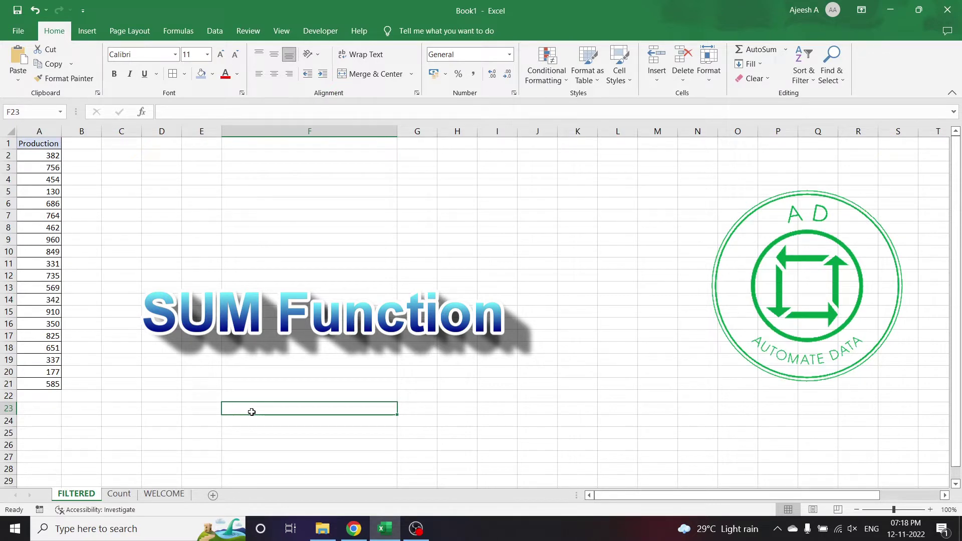
{"action": "type", "text": "="}
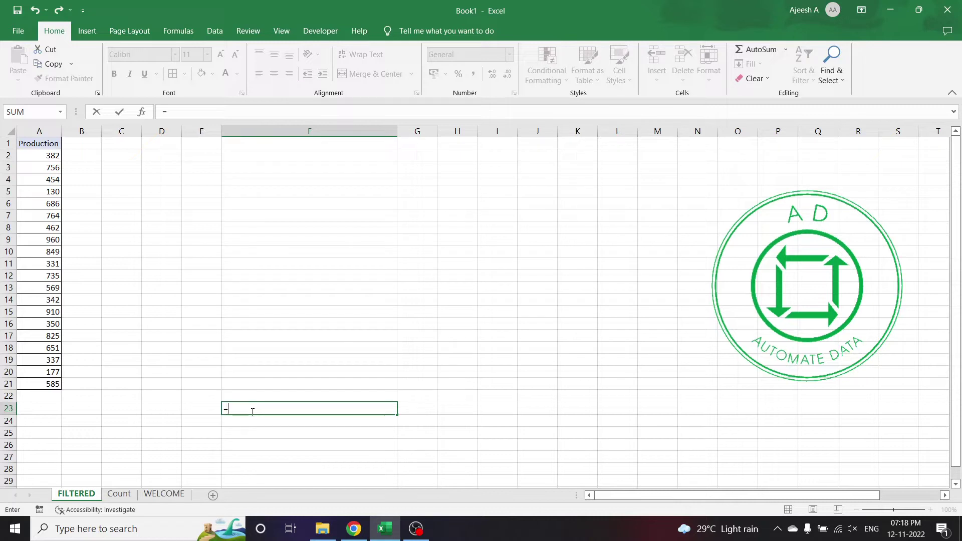
Enter the plain text SUM() into cell F23.
{"action": "key", "text": "BackSpace"}
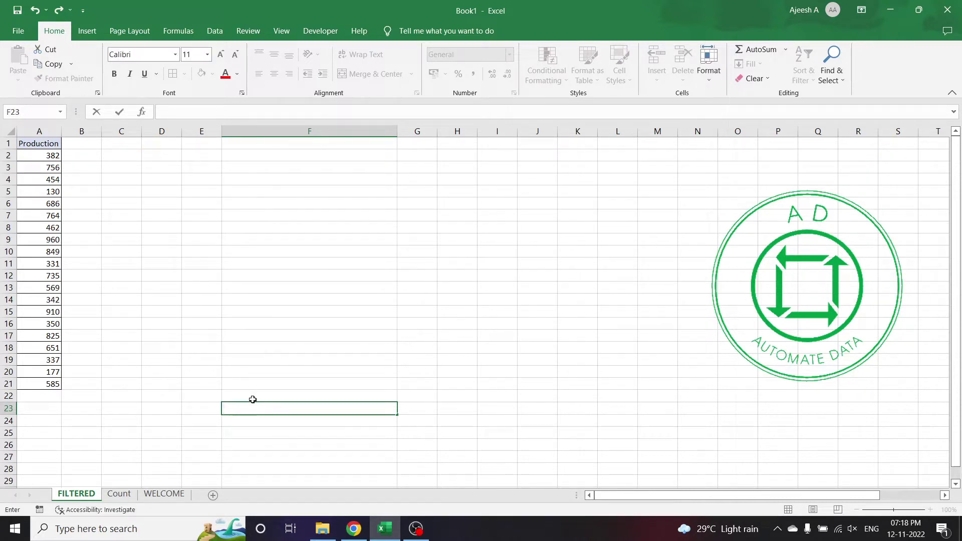
{"action": "left_click", "coordinate": [243, 392]}
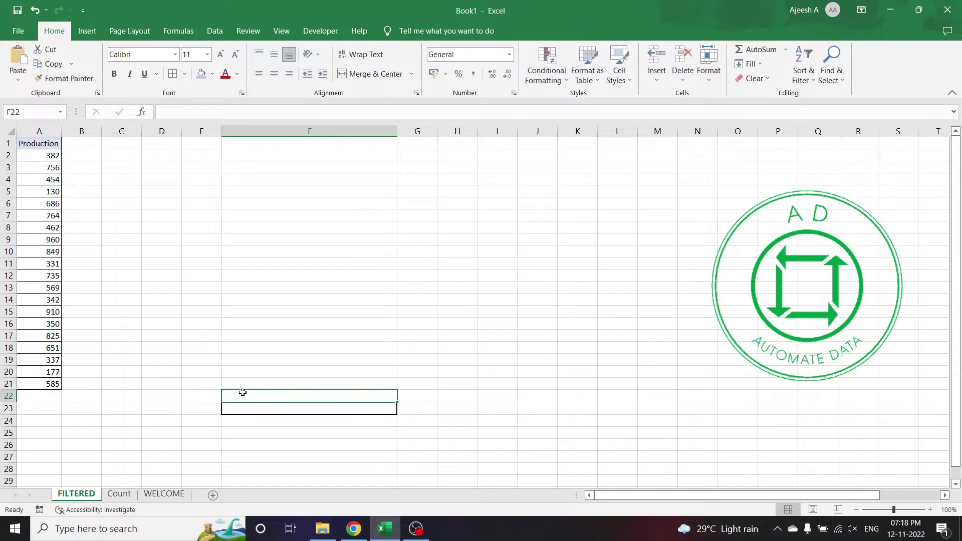
{"action": "left_click", "coordinate": [250, 409]}
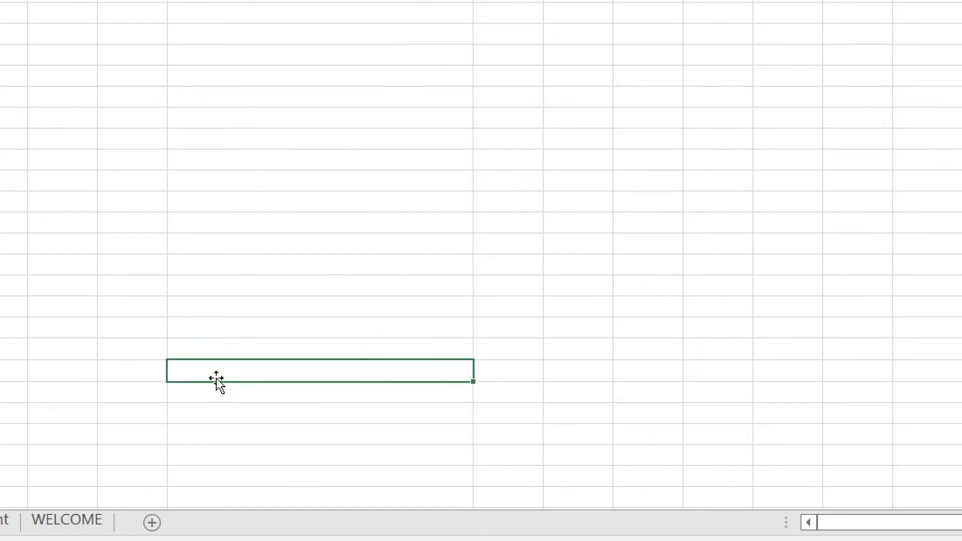
{"action": "type", "text": "SUM()"}
{"action": "key", "text": "Return"}
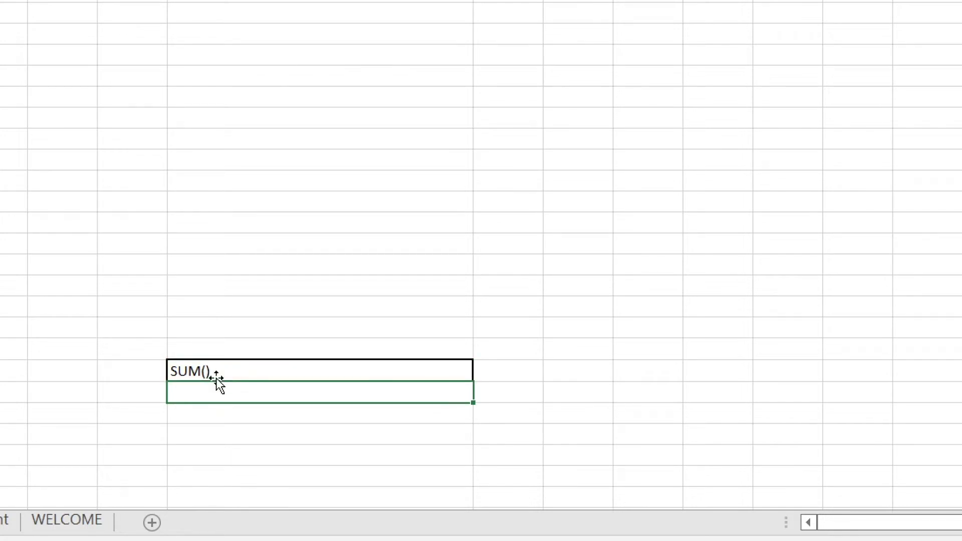
Delete the SUM() text from F23 in the formula bar.
{"action": "left_click", "coordinate": [218, 372]}
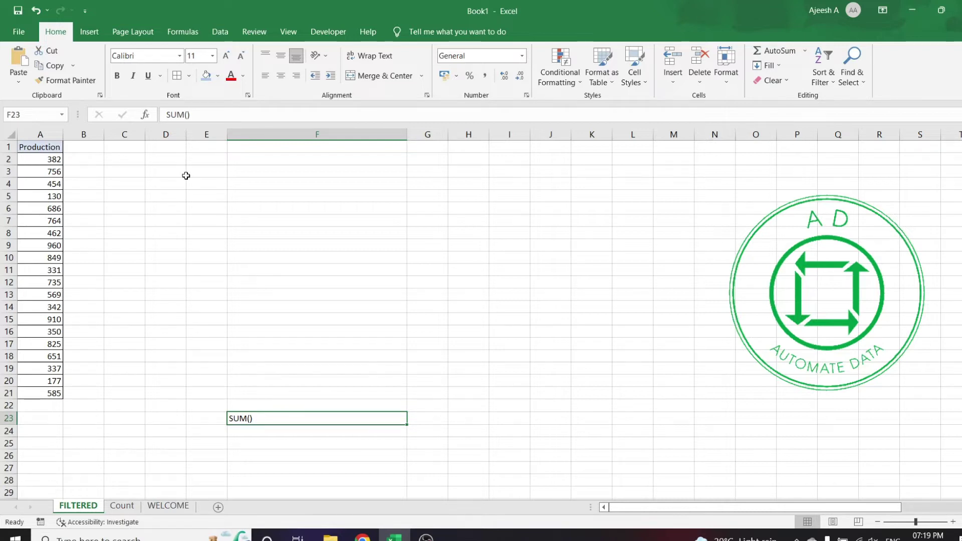
{"action": "left_click_drag", "start_coordinate": [191, 117], "coordinate": [167, 116]}
{"action": "key", "text": "BackSpace"}
Enter =SUM(4,5) in F23 using the SUM autocomplete suggestion, showing 9.
{"action": "left_click", "coordinate": [249, 418]}
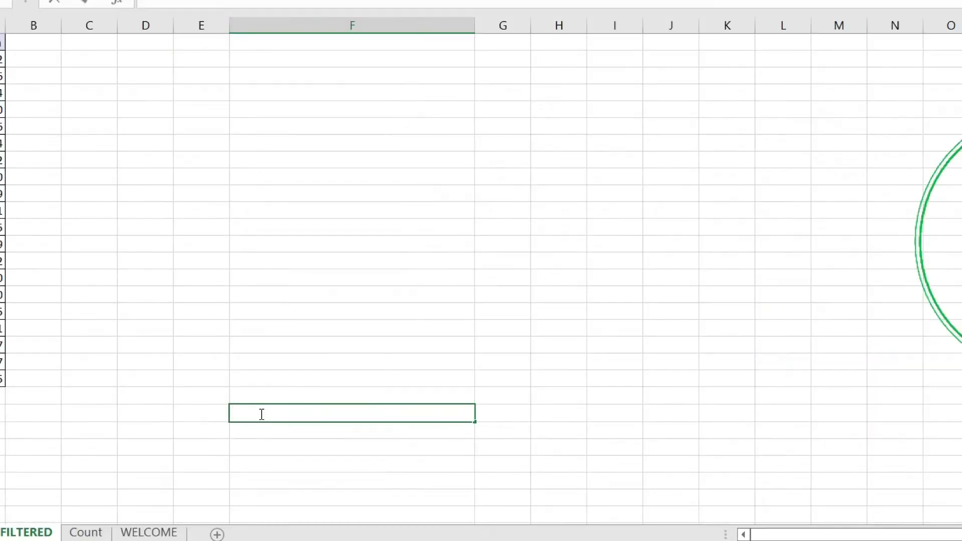
{"action": "type", "text": "=SUM"}
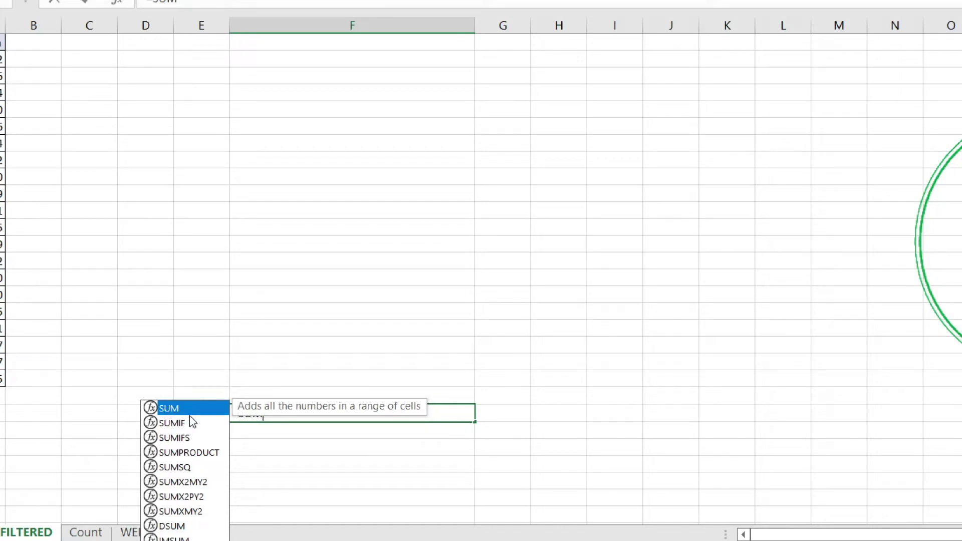
{"action": "double_click", "coordinate": [177, 409]}
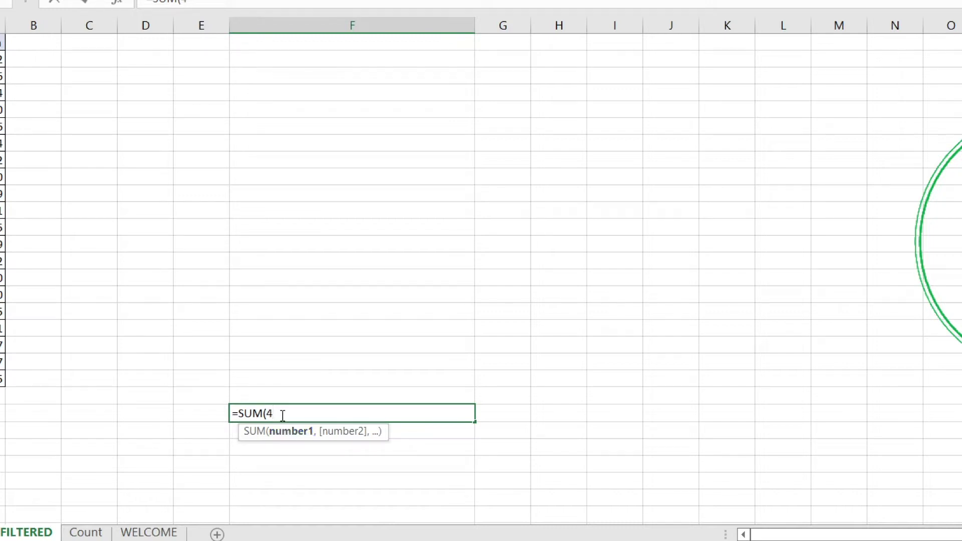
{"action": "type", "text": ",5"}
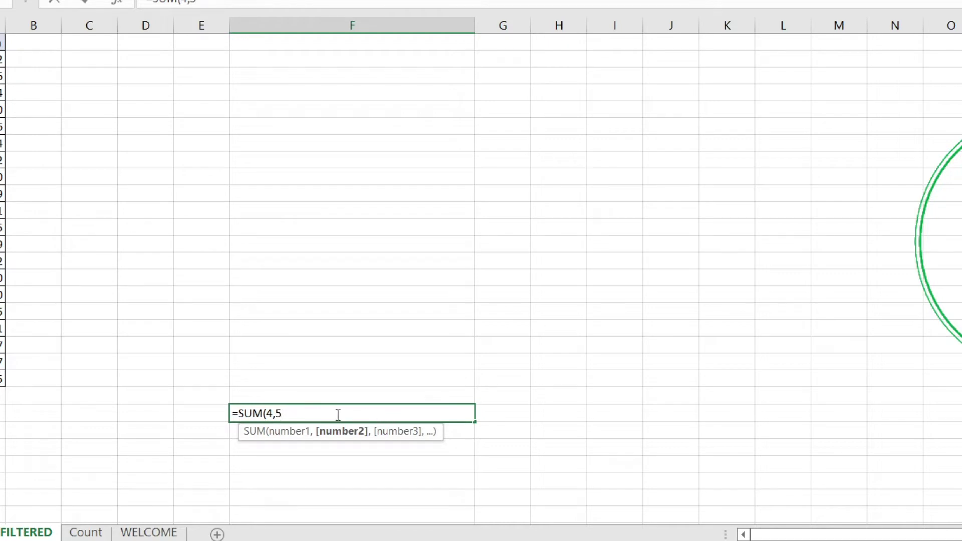
{"action": "type", "text": ")"}
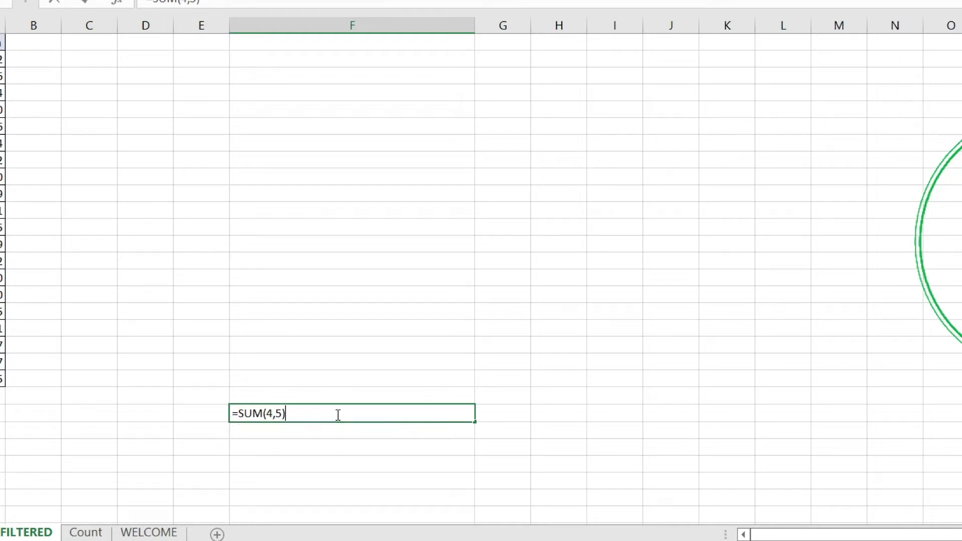
{"action": "key", "text": "Return"}
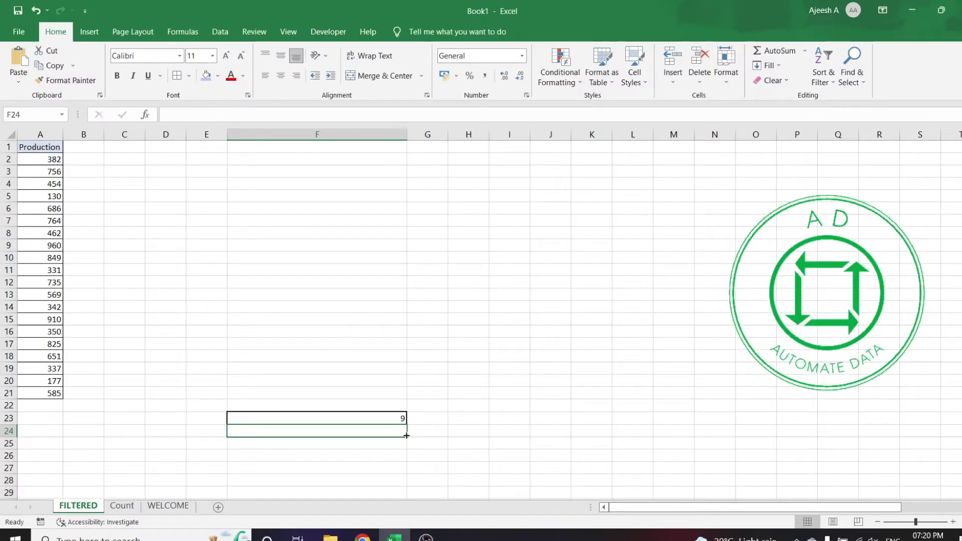
{"action": "left_click", "coordinate": [50, 160]}
Replace F23's formula with =SUM(A2:A21), totalling the twenty Production values to 11255.
{"action": "left_click_drag", "start_coordinate": [51, 160], "coordinate": [53, 391]}
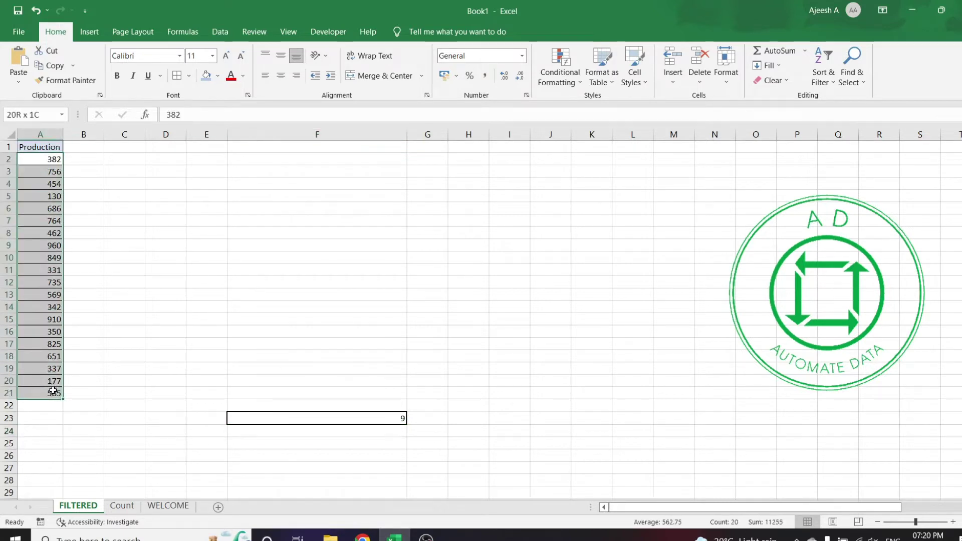
{"action": "left_click", "coordinate": [343, 421]}
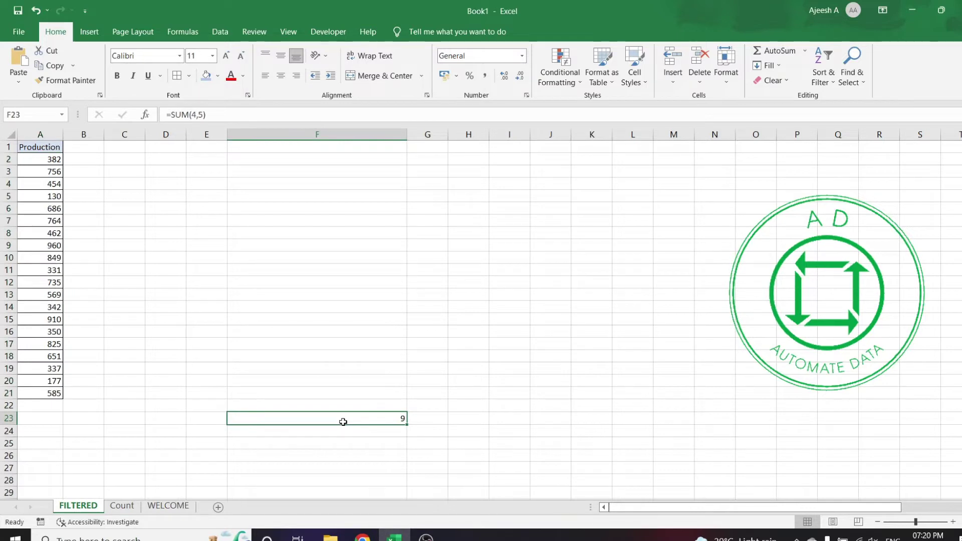
{"action": "key", "text": "Delete"}
{"action": "type", "text": "="}
{"action": "type", "text": "SU"}
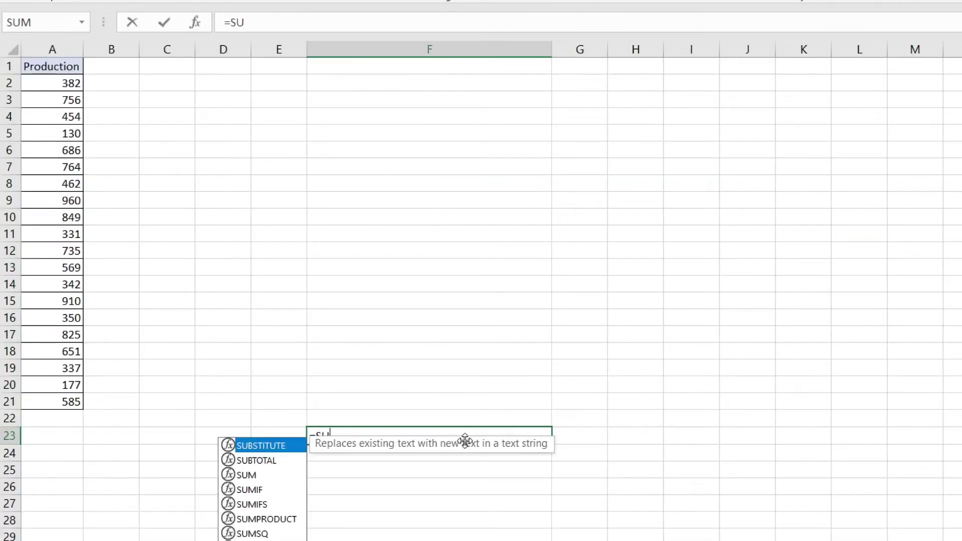
{"action": "type", "text": "M("}
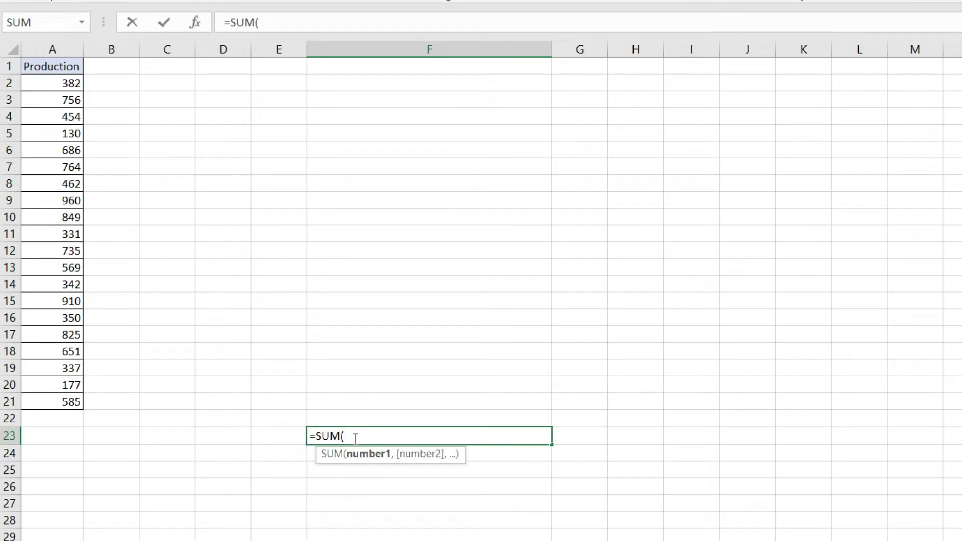
{"action": "left_click_drag", "start_coordinate": [60, 81], "coordinate": [71, 399]}
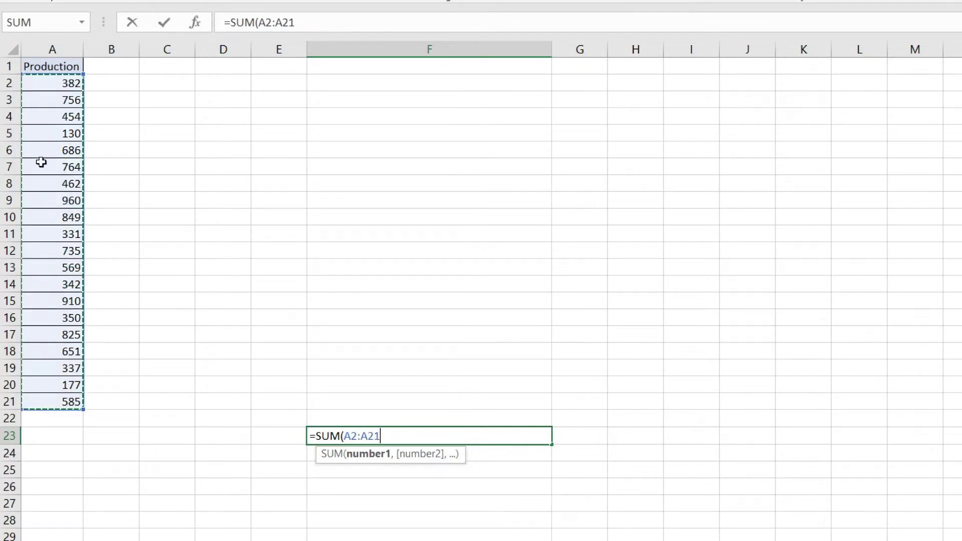
{"action": "left_click", "coordinate": [299, 23]}
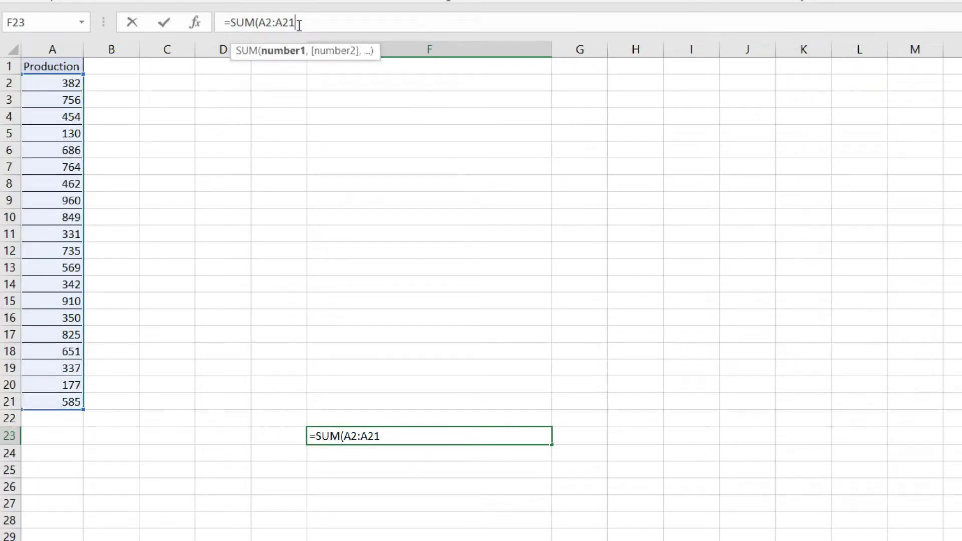
{"action": "type", "text": ")"}
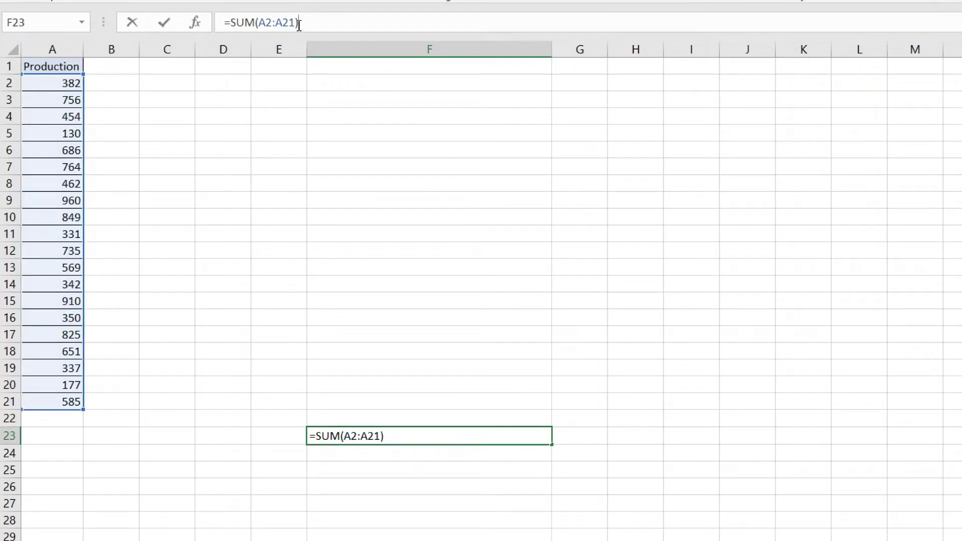
{"action": "key", "text": "Return"}
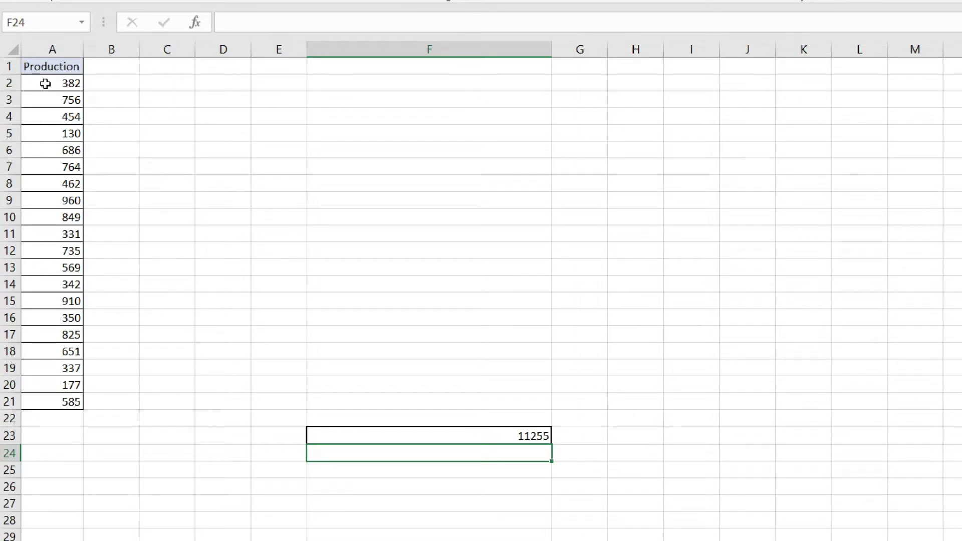
Enter the value 200 in cell A22 below the Production data.
{"action": "left_click", "coordinate": [54, 420]}
{"action": "type", "text": "200"}
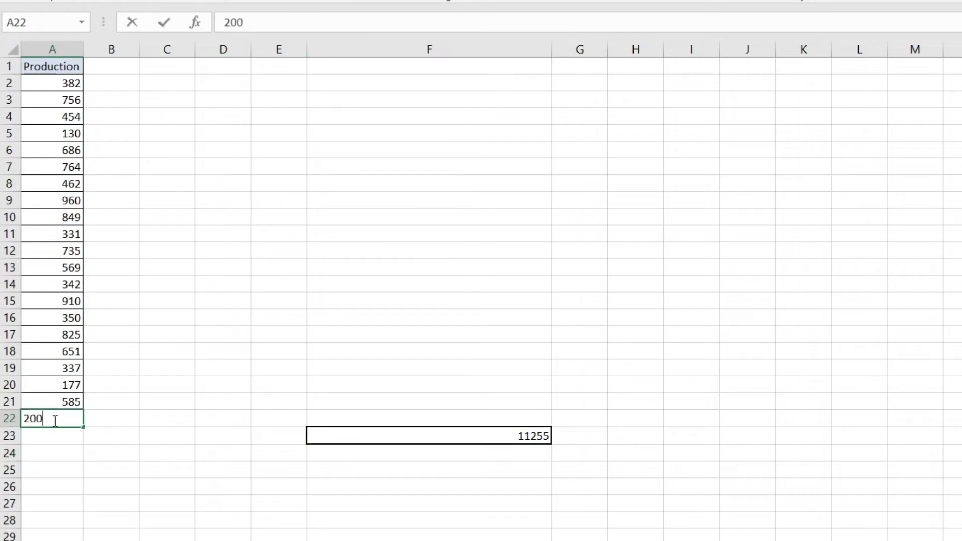
{"action": "left_click", "coordinate": [242, 486]}
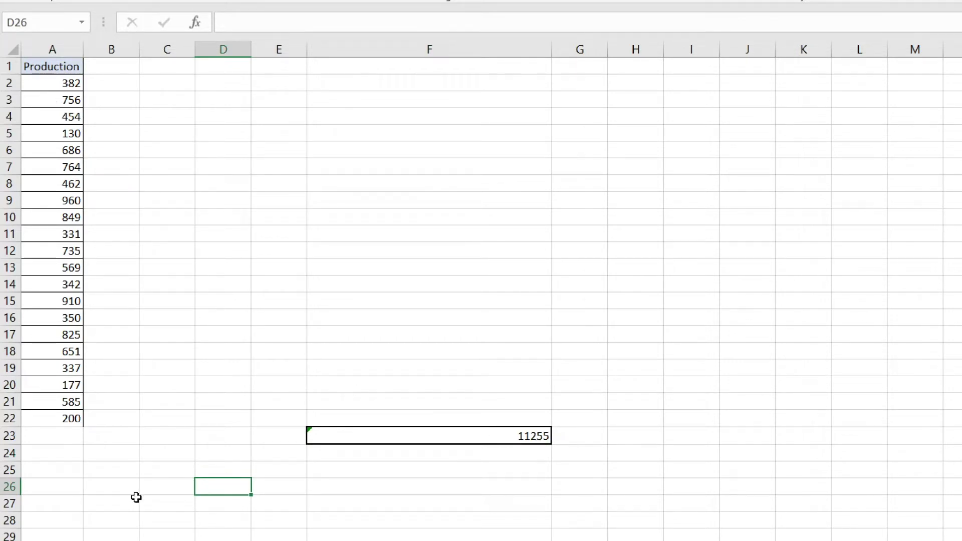
Change F23's formula to =SUM(A:A) so the total reads 11455.
{"action": "left_click", "coordinate": [512, 434]}
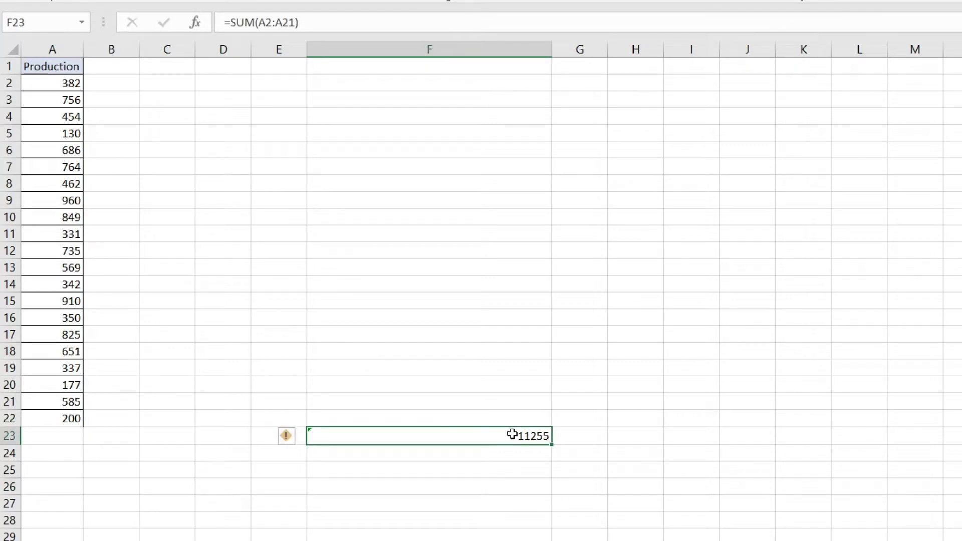
{"action": "left_click", "coordinate": [294, 22]}
{"action": "left_click_drag", "start_coordinate": [296, 22], "coordinate": [261, 22]}
{"action": "key", "text": "BackSpace"}
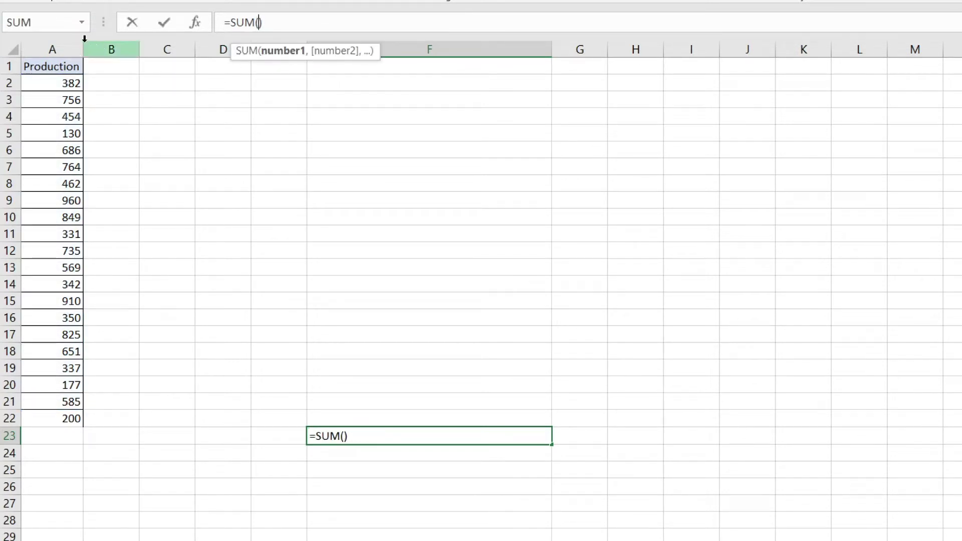
{"action": "left_click", "coordinate": [65, 46]}
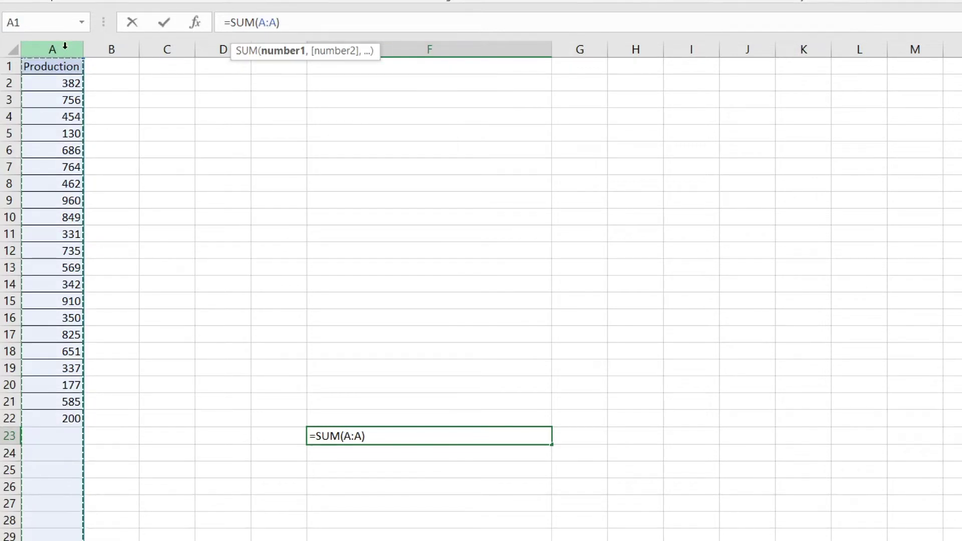
{"action": "key", "text": "Return"}
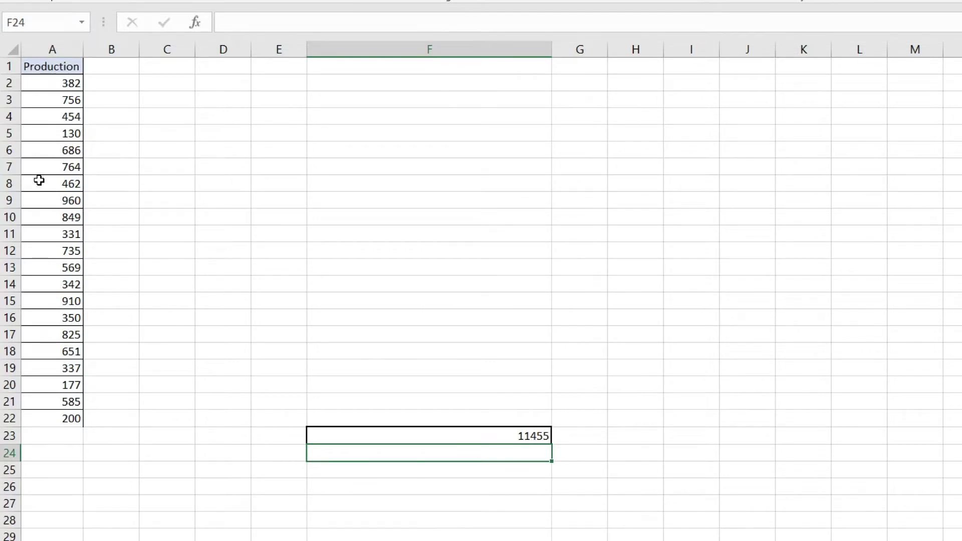
{"action": "left_click", "coordinate": [70, 438]}
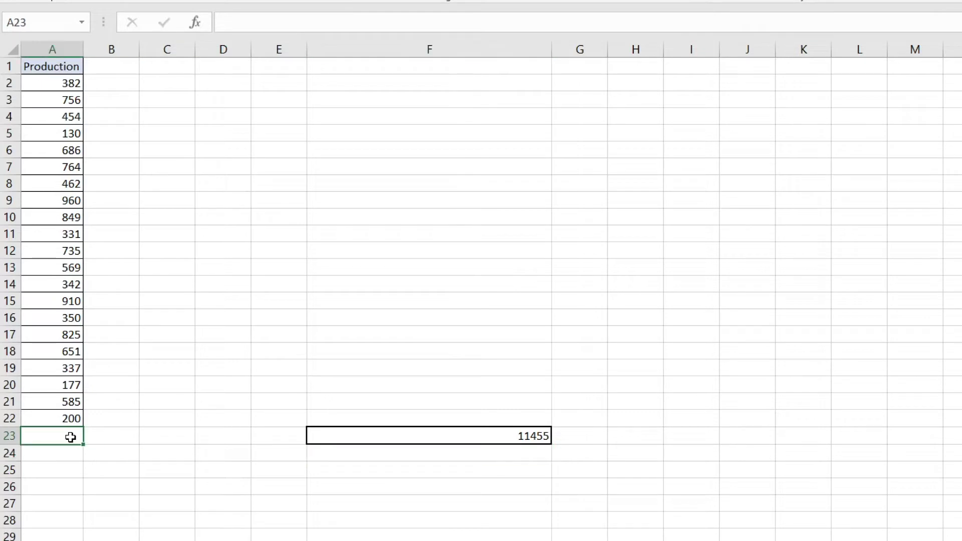
Enter 100 in A23, then reselect and review the Production values in A2:A21.
{"action": "type", "text": "100"}
{"action": "key", "text": "Return"}
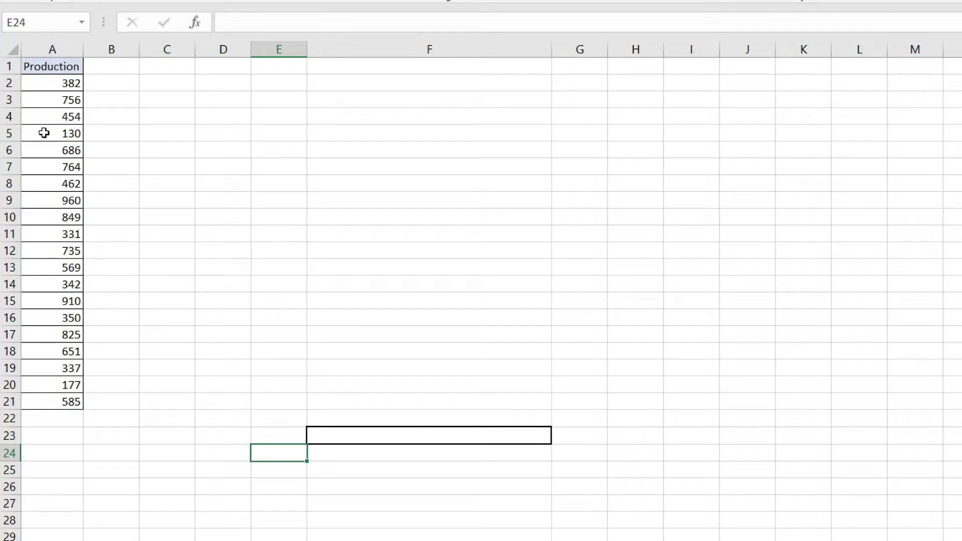
{"action": "left_click_drag", "start_coordinate": [54, 76], "coordinate": [64, 411]}
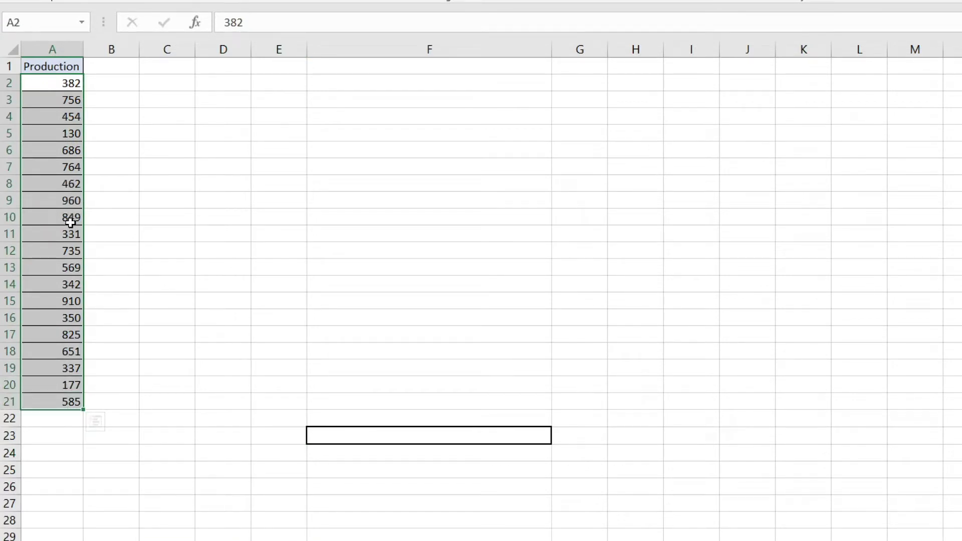
{"action": "left_click_drag", "start_coordinate": [71, 83], "coordinate": [66, 498]}
{"action": "left_click", "coordinate": [169, 389]}
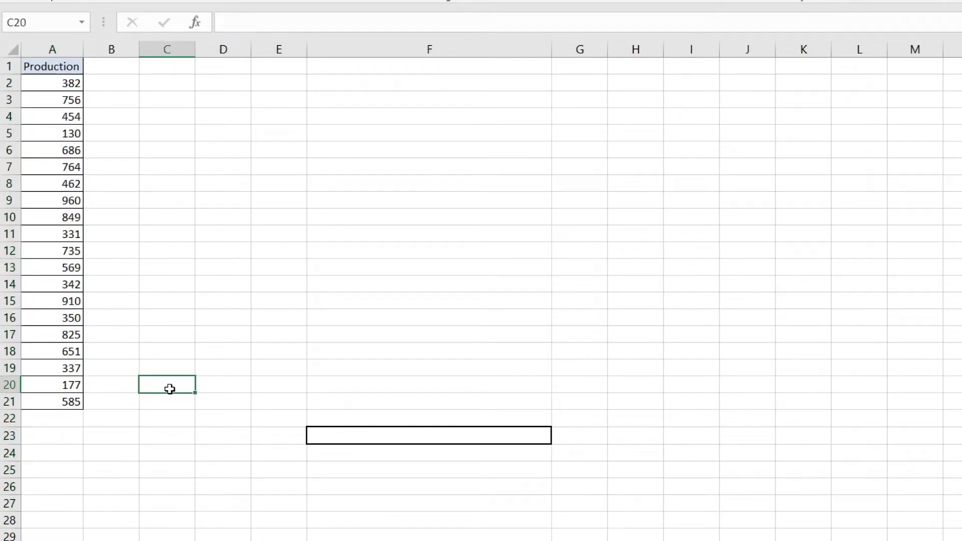
{"action": "left_click", "coordinate": [61, 385]}
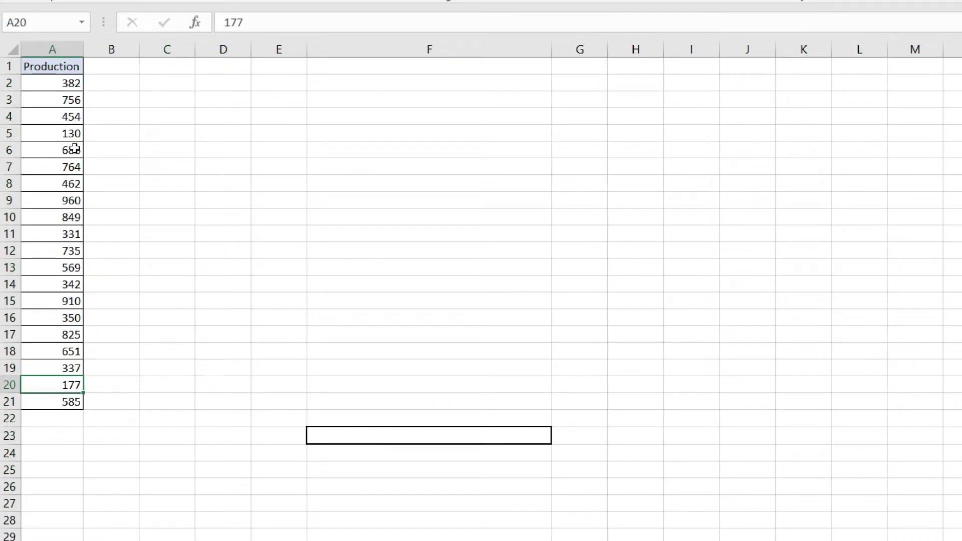
{"action": "left_click", "coordinate": [56, 135]}
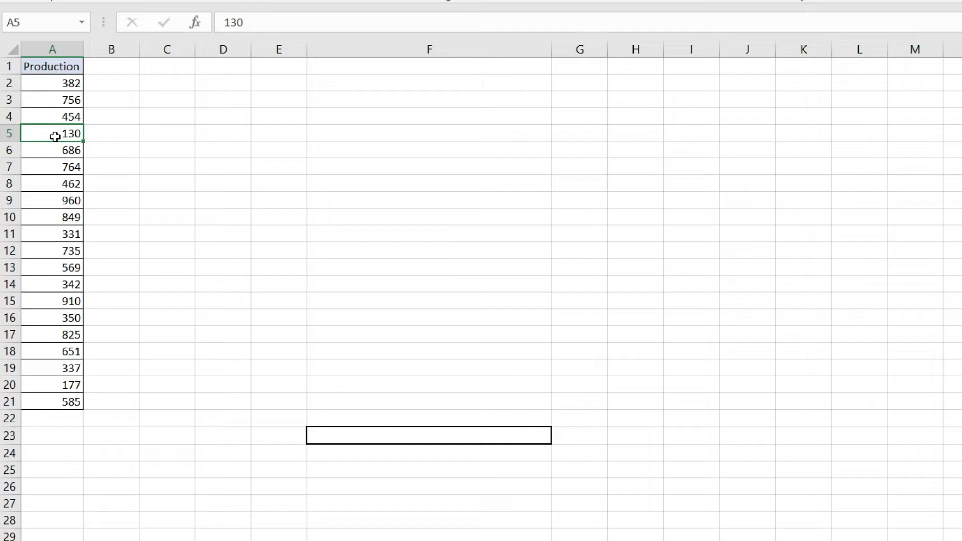
Enter =SUMIF(A:A,">200") in F23 to total Production values above 200, giving 10948.
{"action": "left_click", "coordinate": [359, 436]}
{"action": "type", "text": "="}
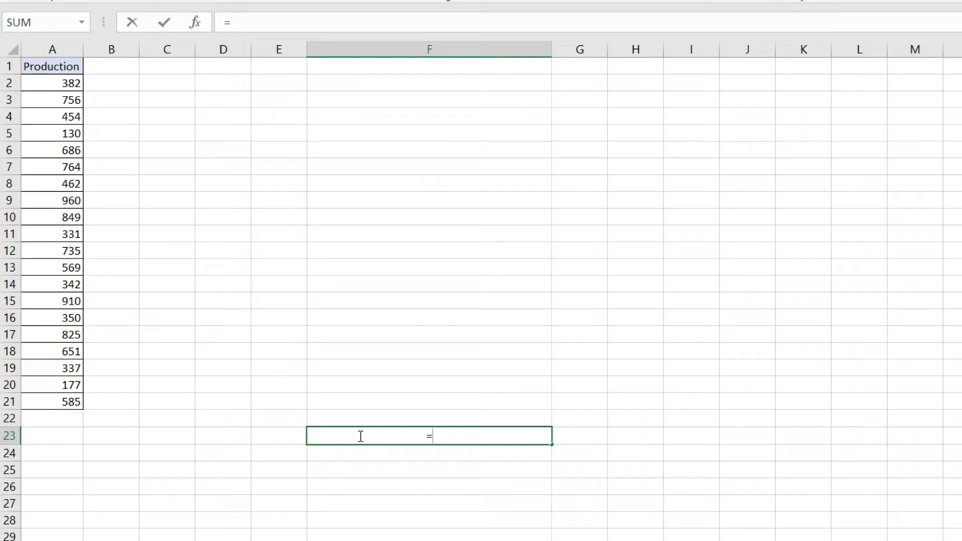
{"action": "type", "text": "SUM"}
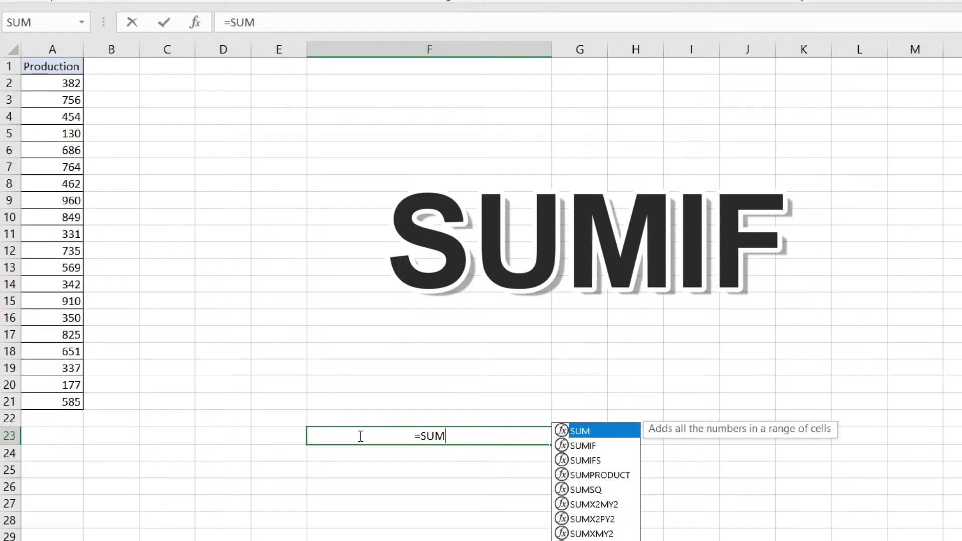
{"action": "type", "text": "IF("}
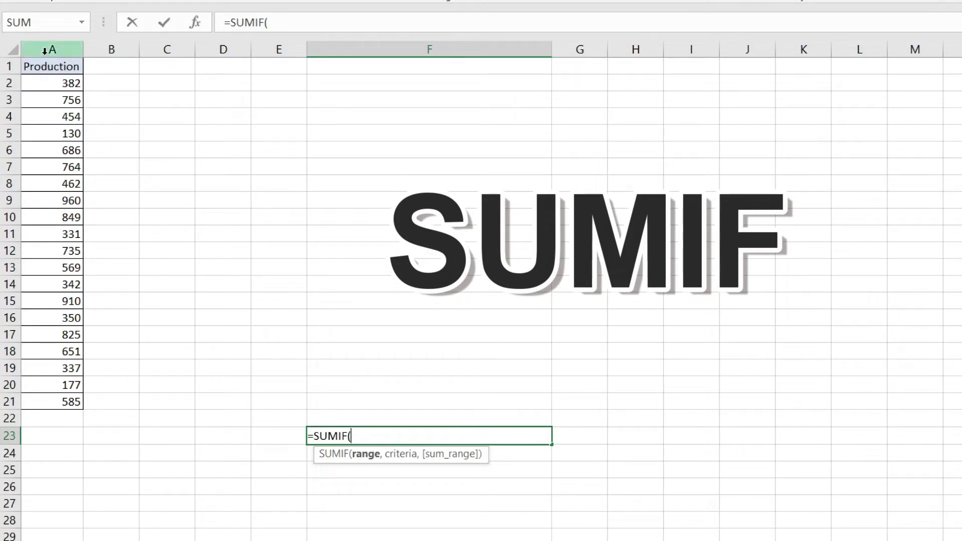
{"action": "left_click", "coordinate": [45, 50]}
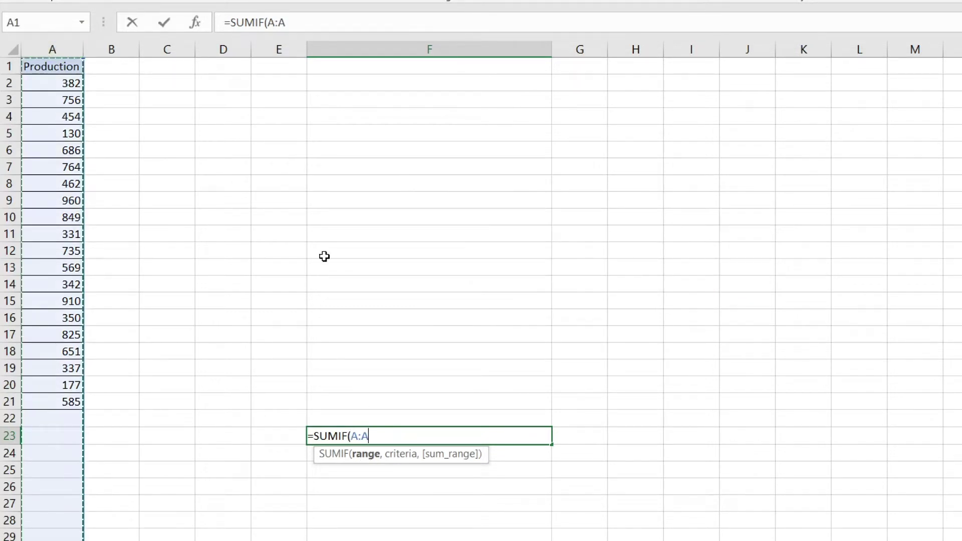
{"action": "type", "text": ","}
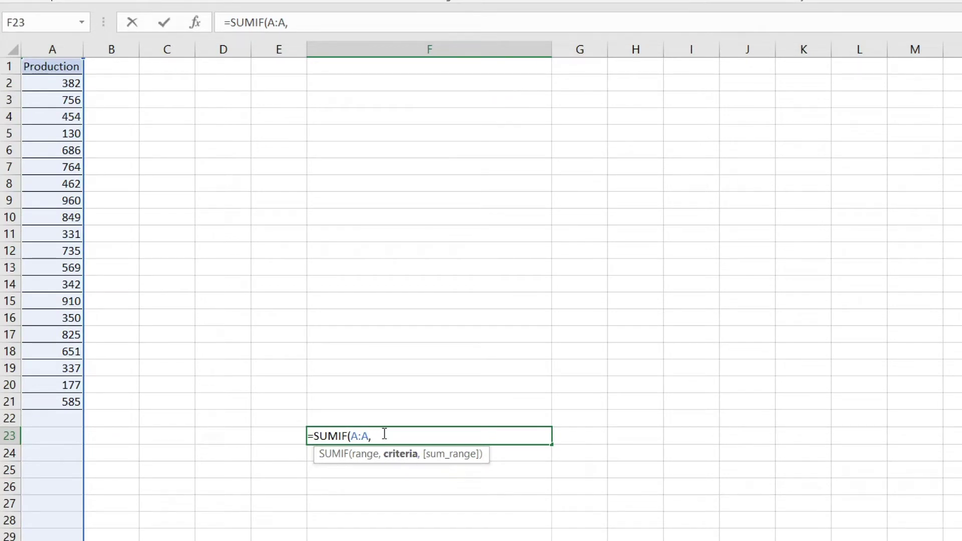
{"action": "type", "text": "\"."}
{"action": "key", "text": "BackSpace"}
{"action": "type", "text": ">200\""}
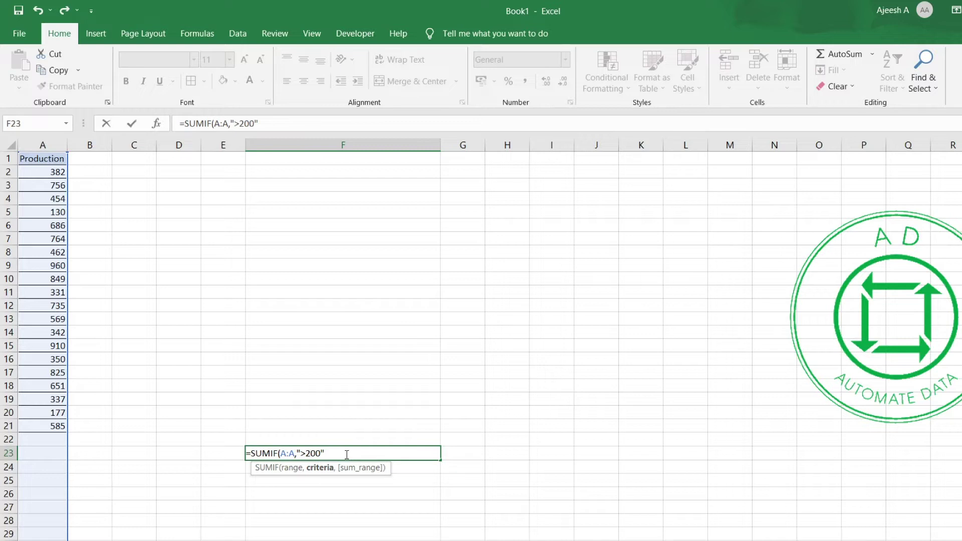
{"action": "type", "text": ")"}
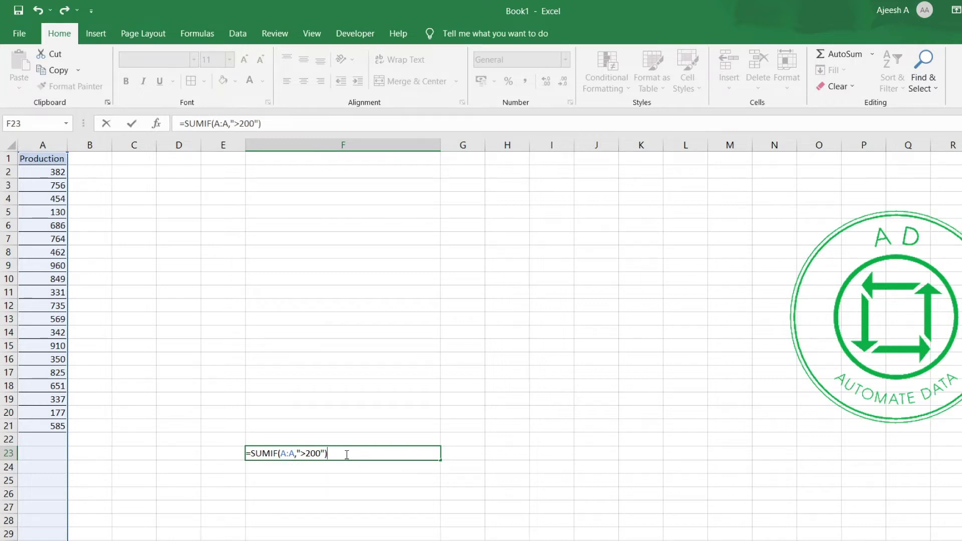
{"action": "key", "text": "Return"}
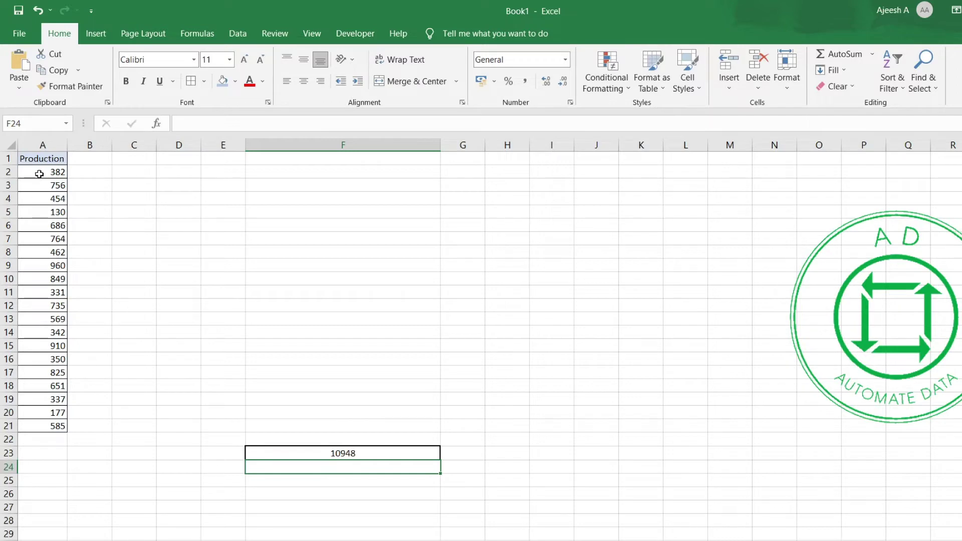
Change F23's SUMIF criterion to >500, giving 8290, then clear the cell.
{"action": "mouse_move", "coordinate": [42, 172]}
{"action": "left_mouse_down"}
{"action": "mouse_move", "coordinate": [30, 526]}
{"action": "mouse_move", "coordinate": [45, 225]}
{"action": "mouse_move", "coordinate": [25, 138]}
{"action": "mouse_move", "coordinate": [32, 183]}
{"action": "left_mouse_up"}
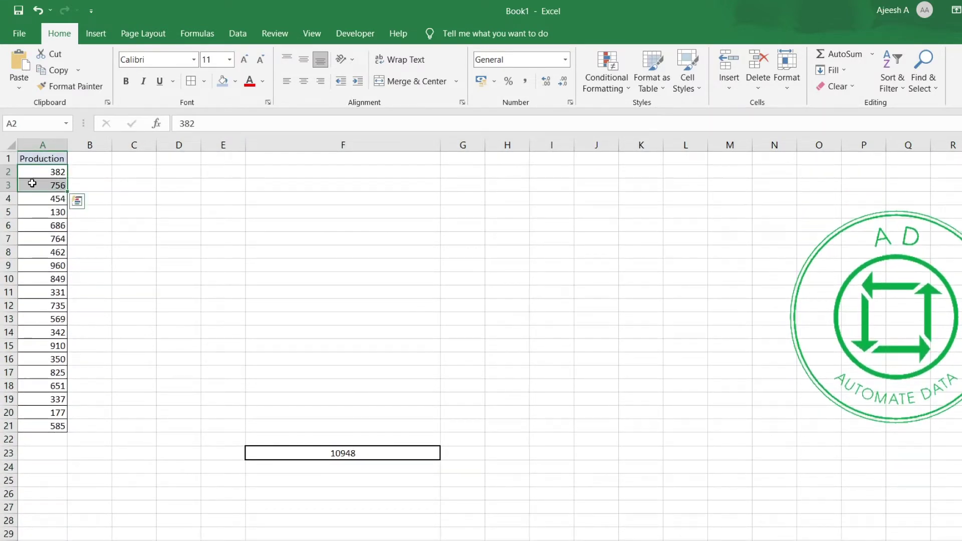
{"action": "left_click", "coordinate": [114, 396]}
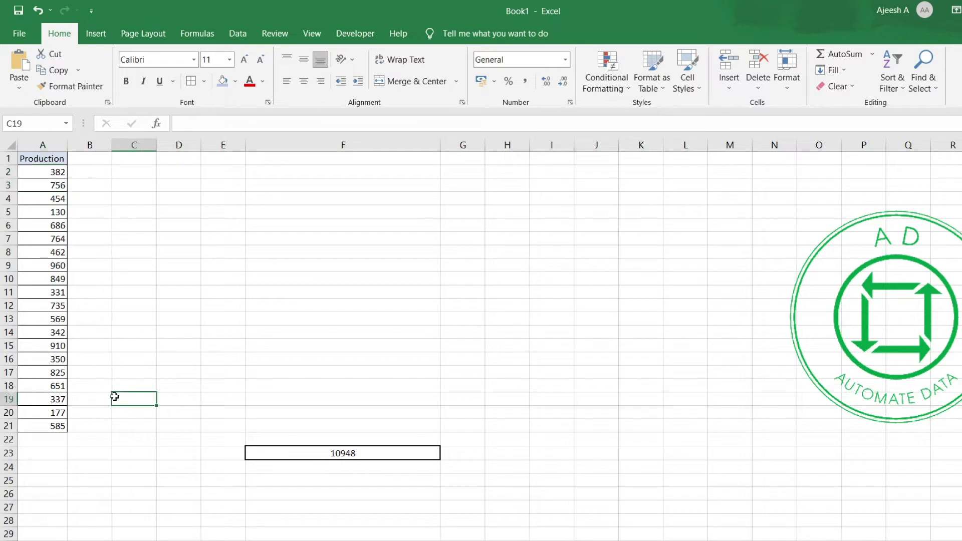
{"action": "left_click", "coordinate": [370, 456]}
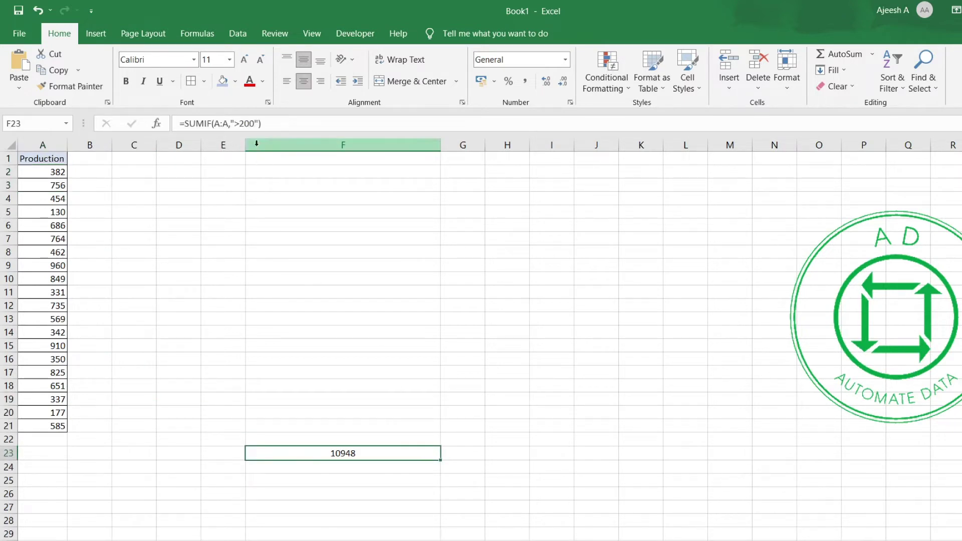
{"action": "left_click", "coordinate": [245, 123]}
{"action": "key", "text": "BackSpace"}
{"action": "type", "text": "500\")"}
{"action": "key", "text": "Return"}
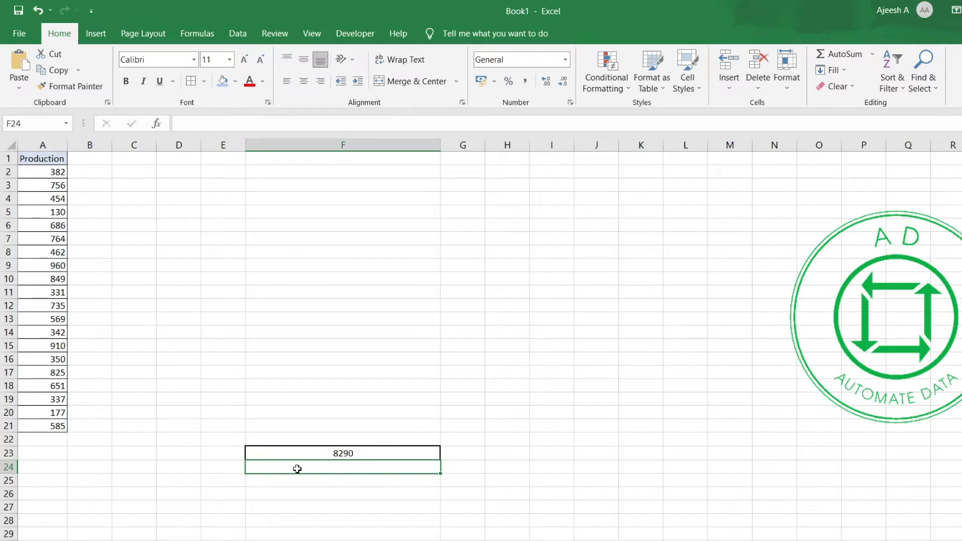
{"action": "left_click", "coordinate": [372, 453]}
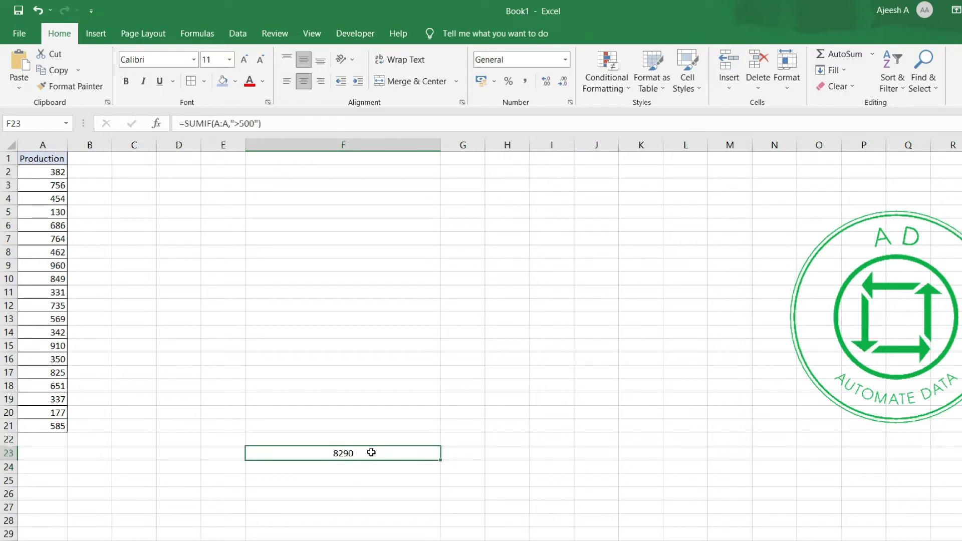
{"action": "key", "text": "Delete"}
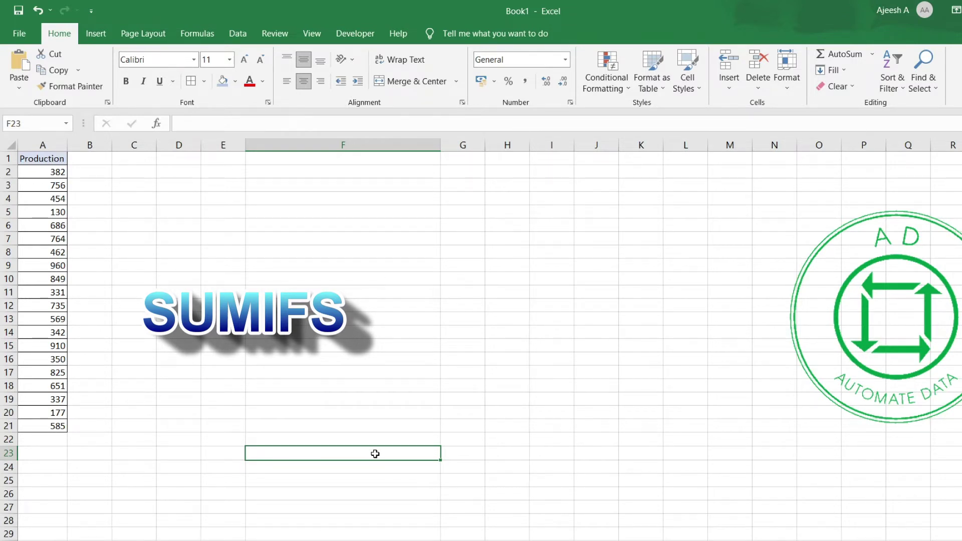
Start a =SUMIFS( formula in F23 with column A as the sum range.
{"action": "type", "text": "="}
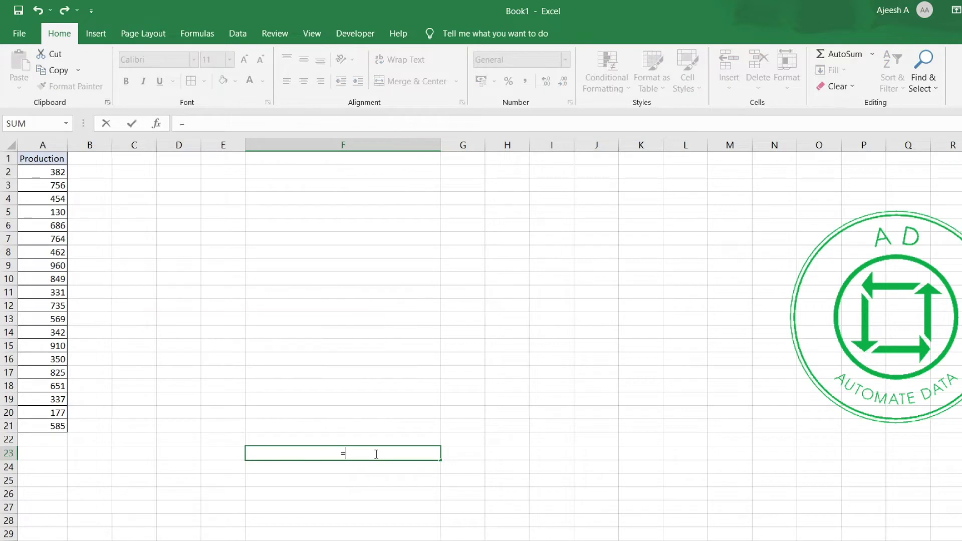
{"action": "type", "text": "SUMI"}
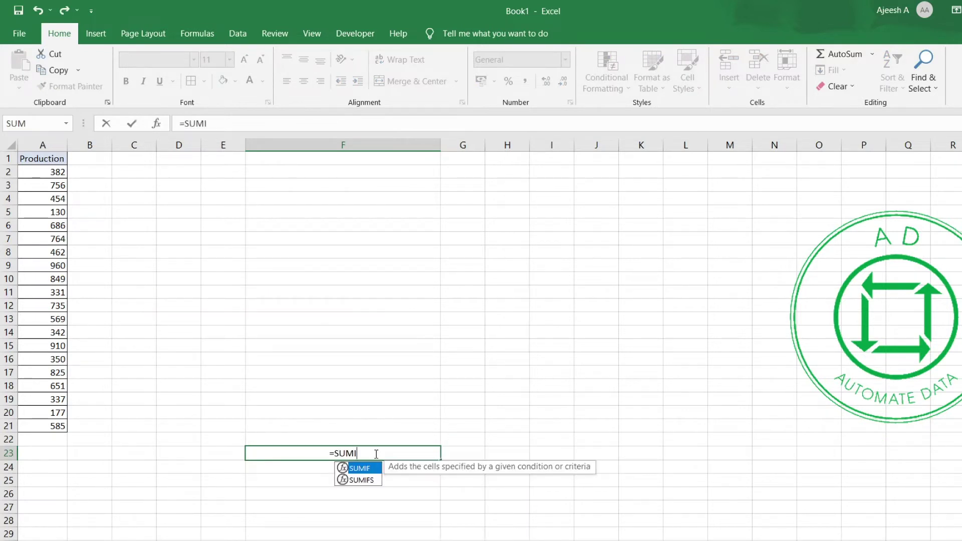
{"action": "type", "text": "FS"}
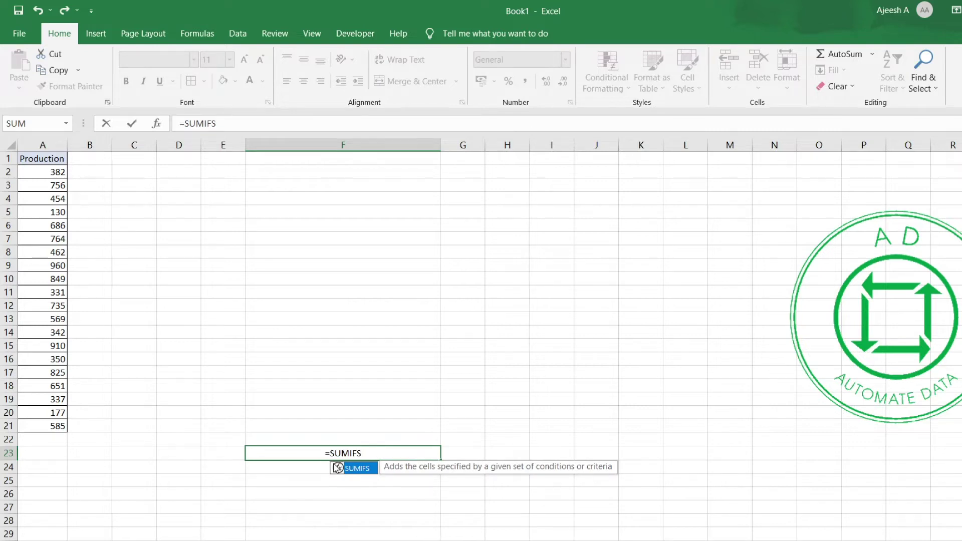
{"action": "type", "text": "("}
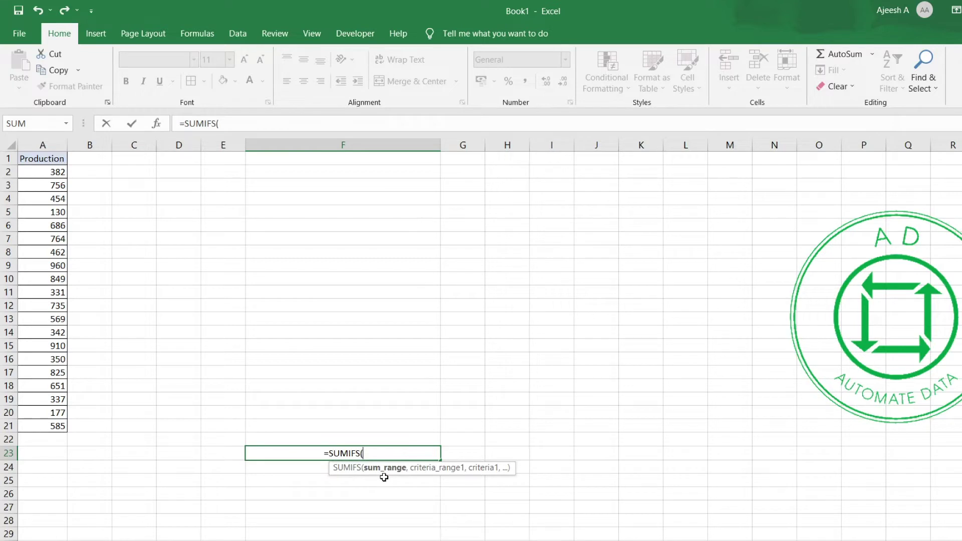
{"action": "left_click", "coordinate": [43, 145]}
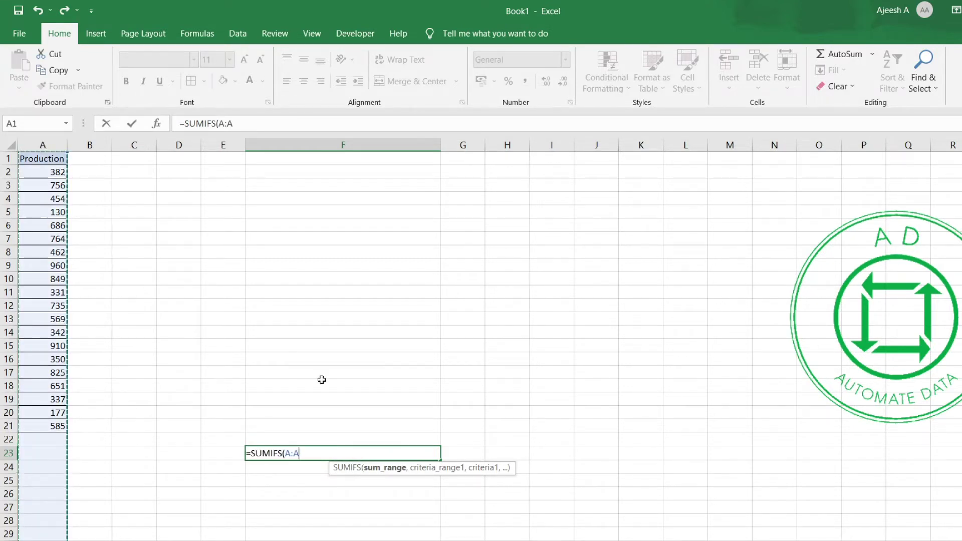
{"action": "type", "text": ","}
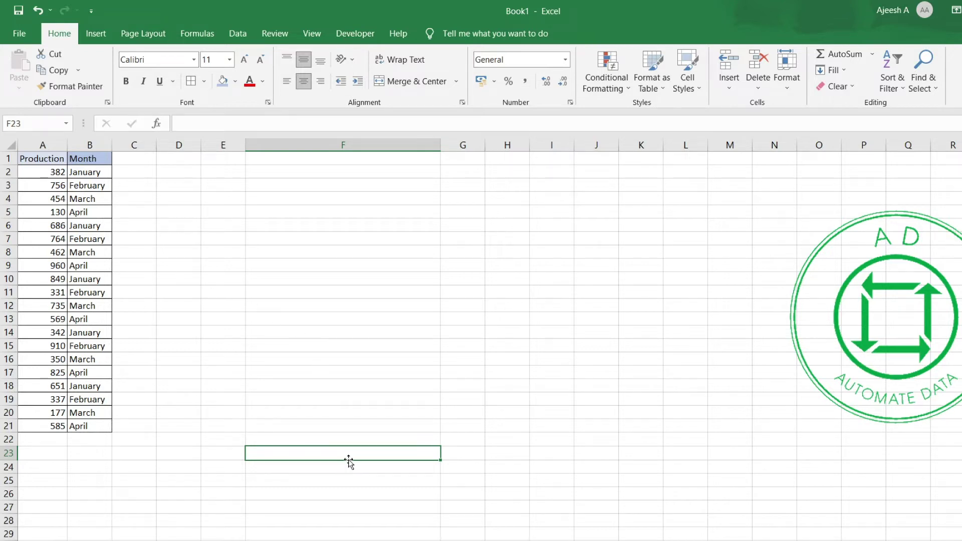
Build =SUMIFS(A:A,B:B,"April", in F23, leaving it open for a second condition.
{"action": "type", "text": "=sumifs"}
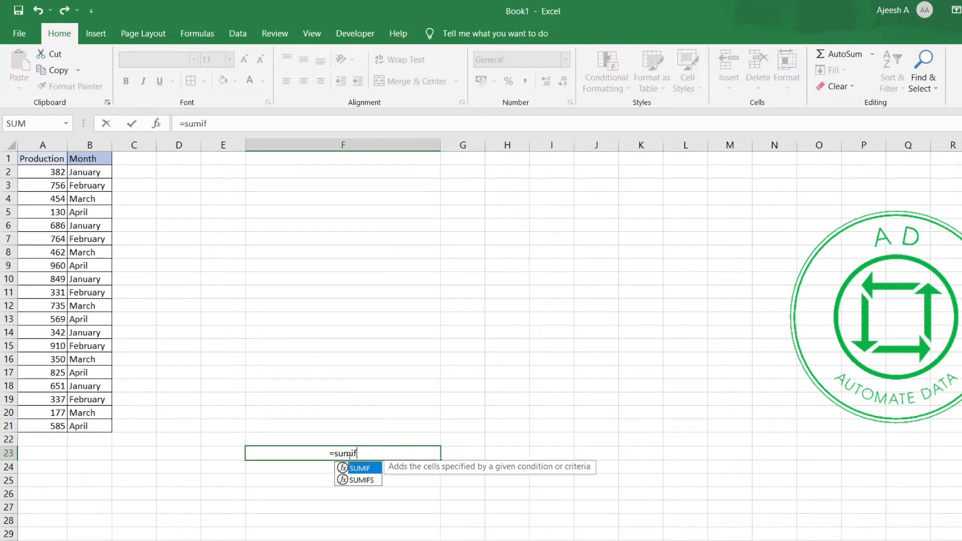
{"action": "key", "text": "Tab"}
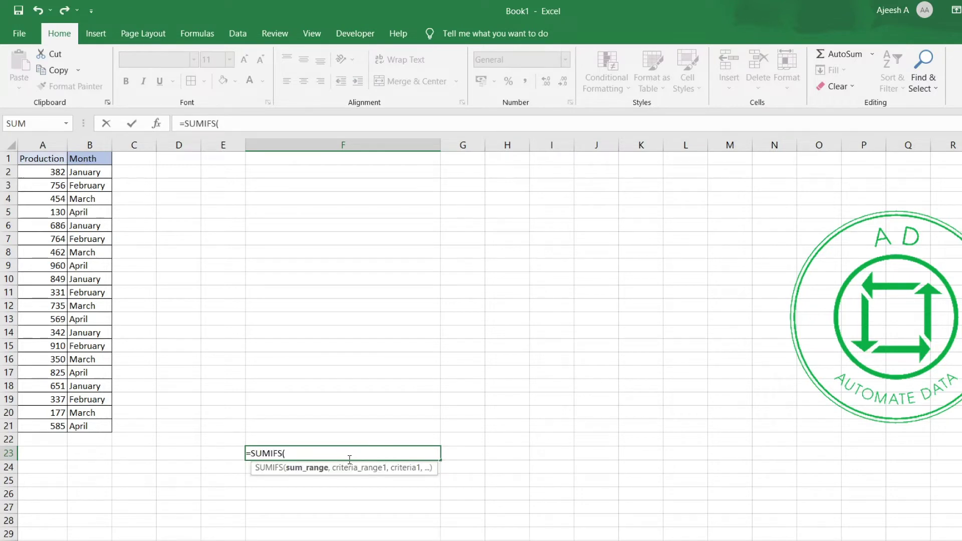
{"action": "key", "text": "Caps_Lock"}
{"action": "left_click", "coordinate": [42, 145]}
{"action": "type", "text": ","}
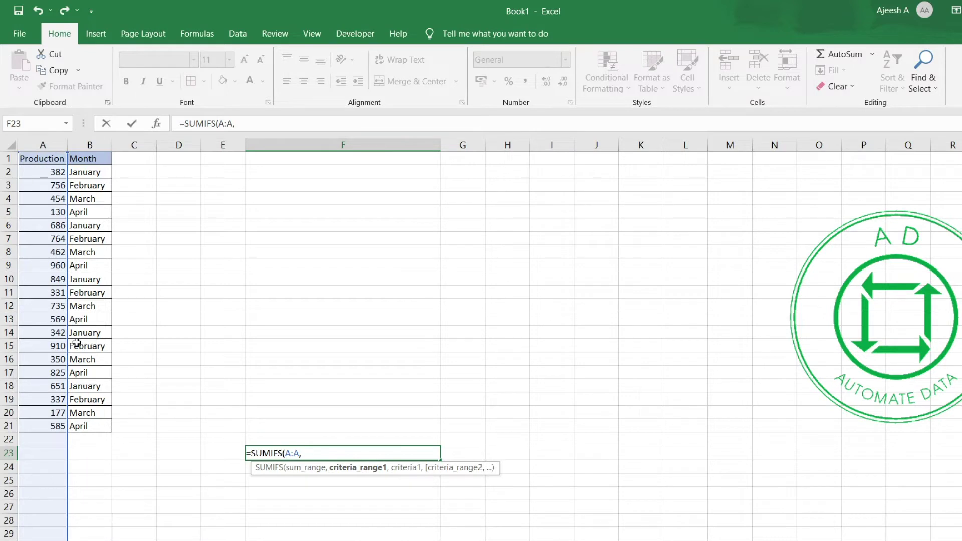
{"action": "left_click", "coordinate": [100, 145]}
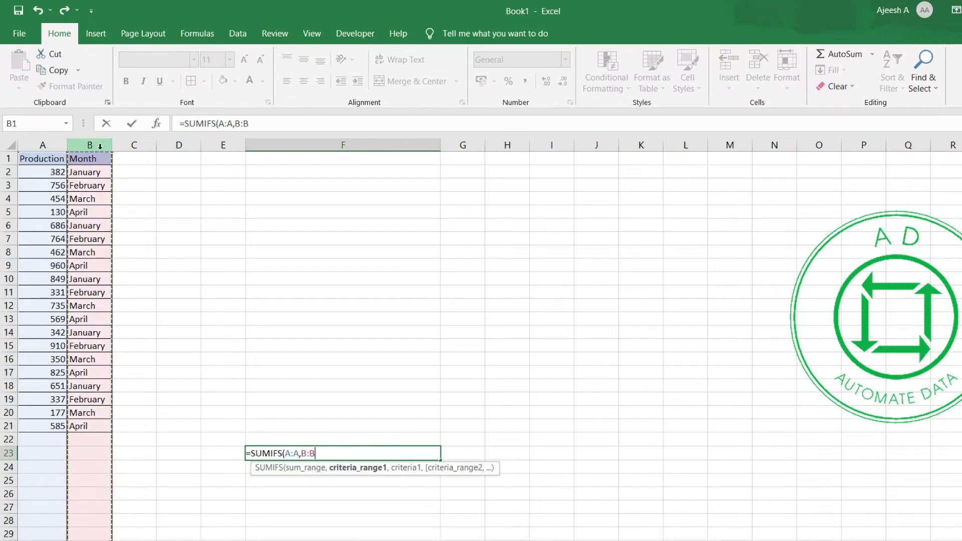
{"action": "left_click", "coordinate": [260, 124]}
{"action": "type", "text": ","}
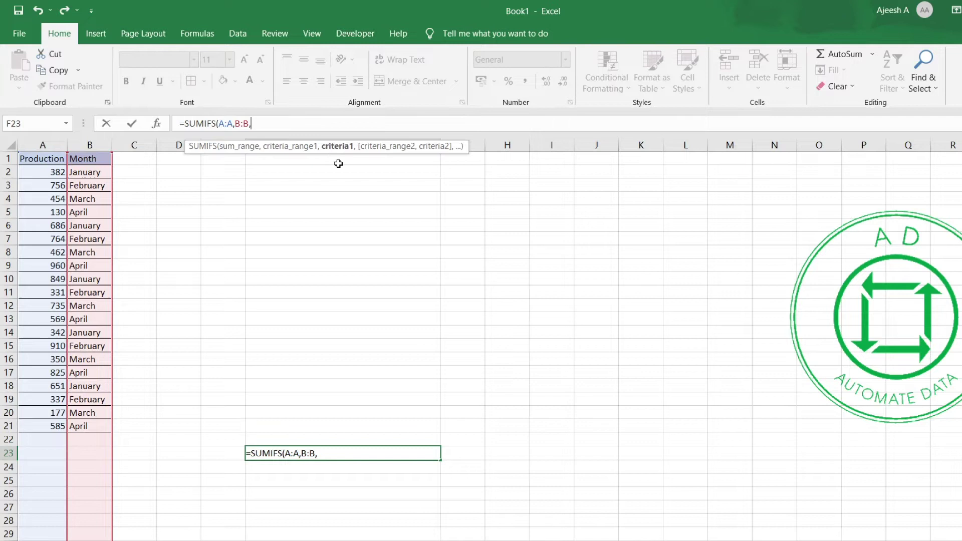
{"action": "type", "text": "\"Ap"}
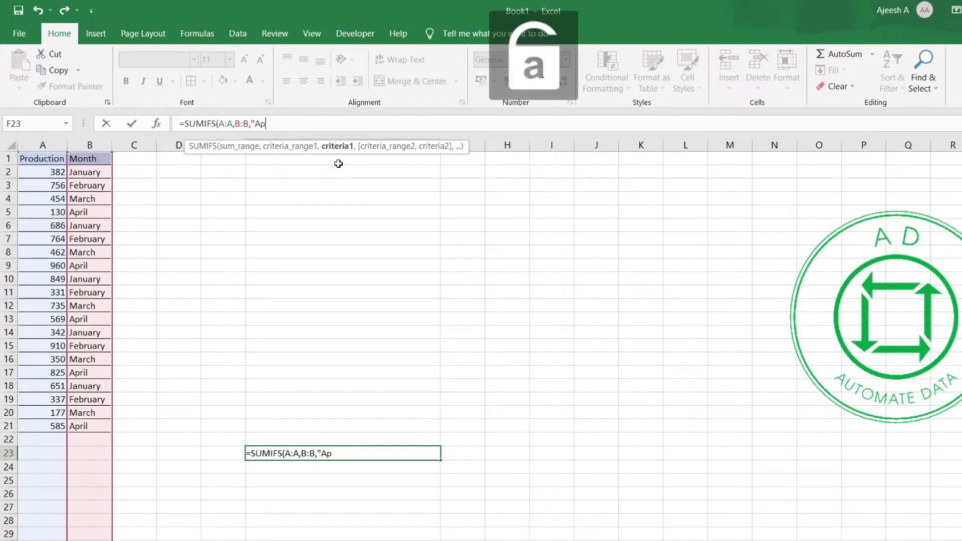
{"action": "type", "text": "ril\""}
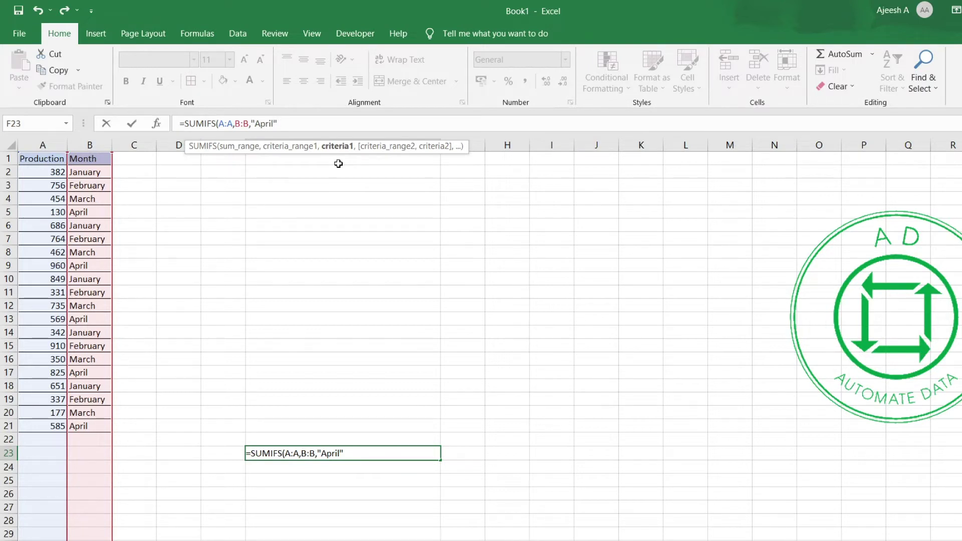
{"action": "key", "text": "Caps_Lock"}
{"action": "type", "text": ","}
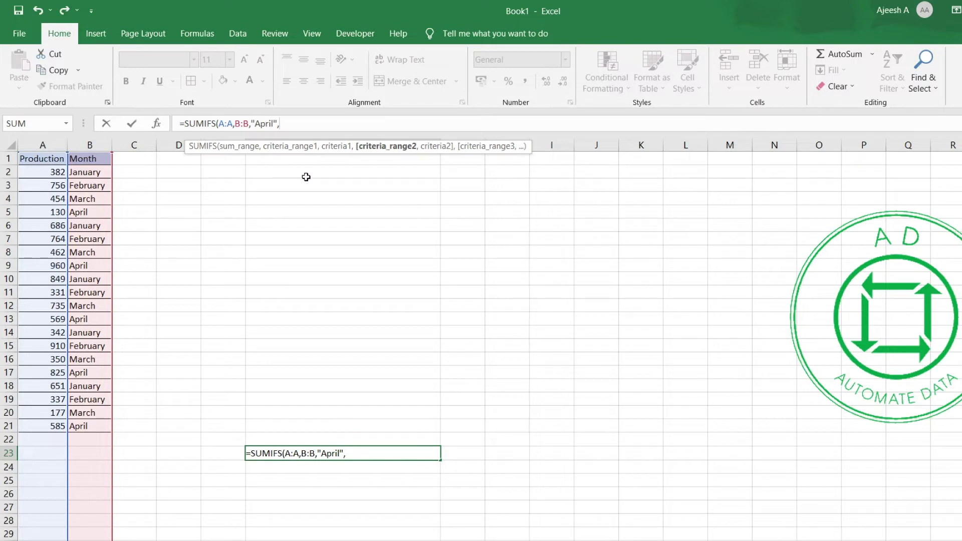
Finish F23's SUMIFS with a column A '>300' criterion, giving 2939, then undo it.
{"action": "left_click", "coordinate": [45, 146]}
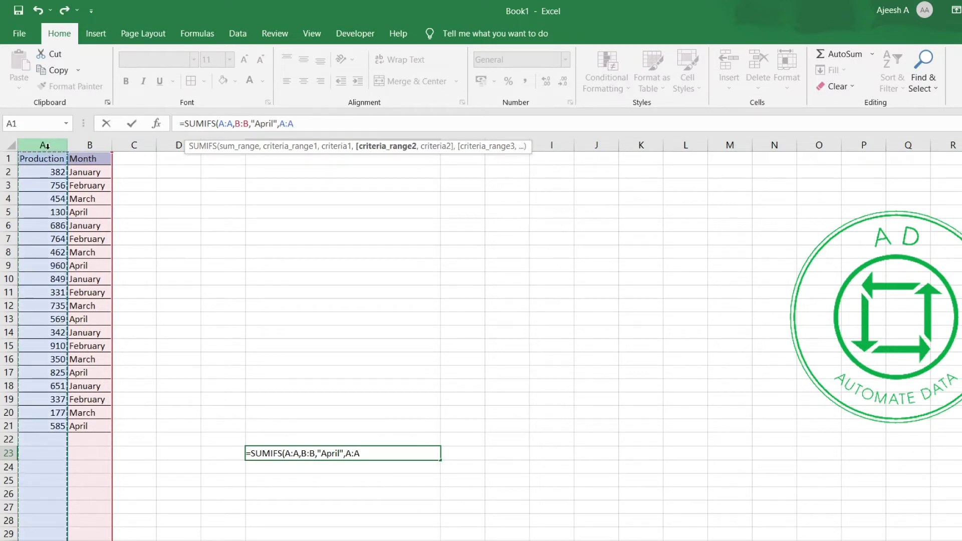
{"action": "type", "text": ",\">300\""}
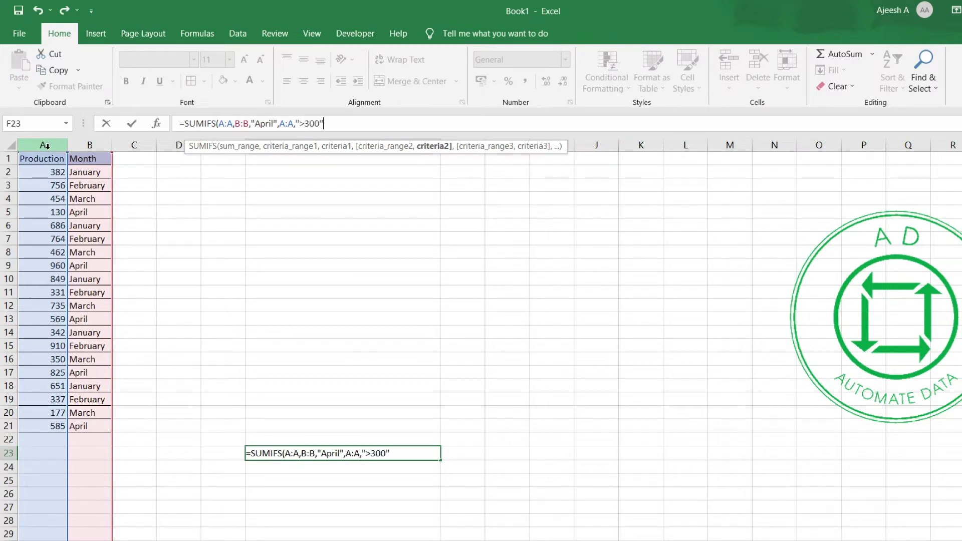
{"action": "type", "text": ")"}
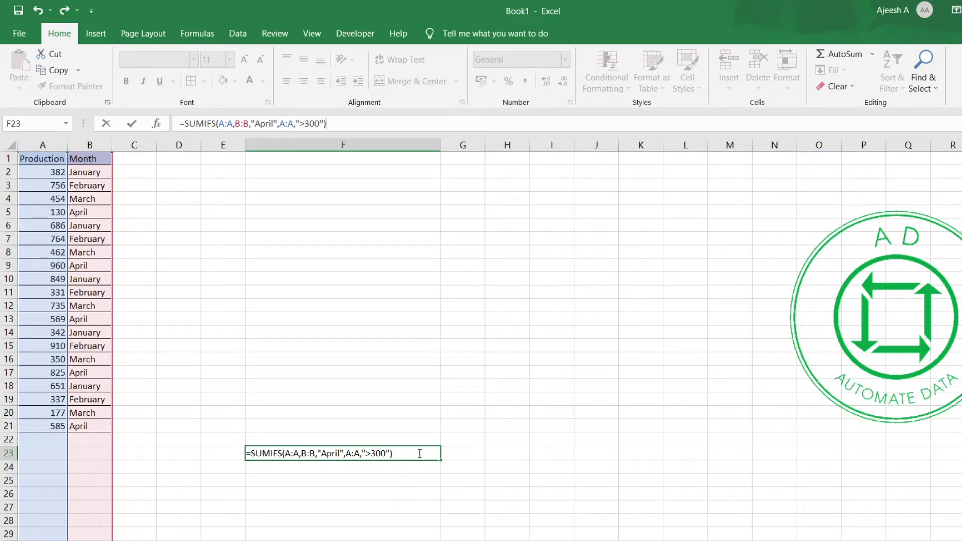
{"action": "key", "text": "Return"}
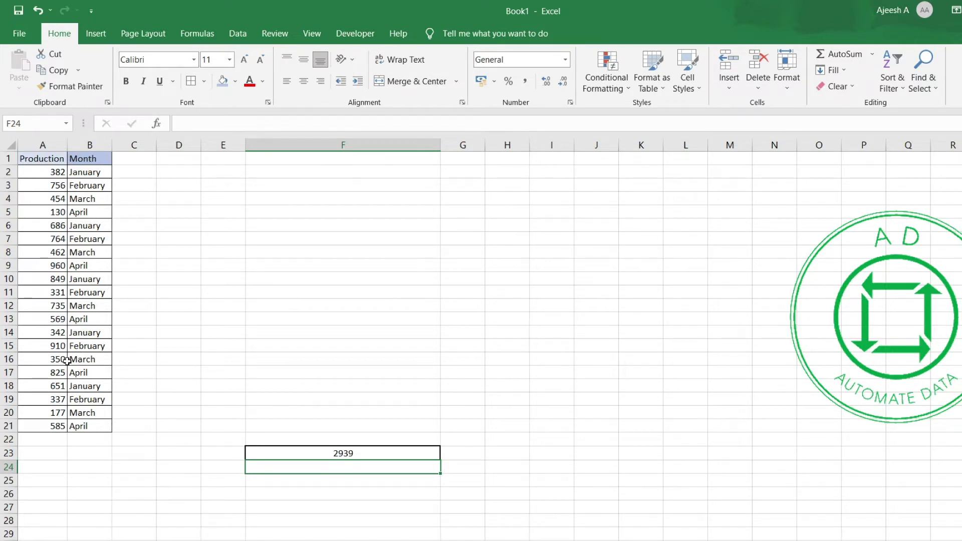
{"action": "key", "text": "ctrl+z"}
{"action": "key", "text": "ctrl+z"}
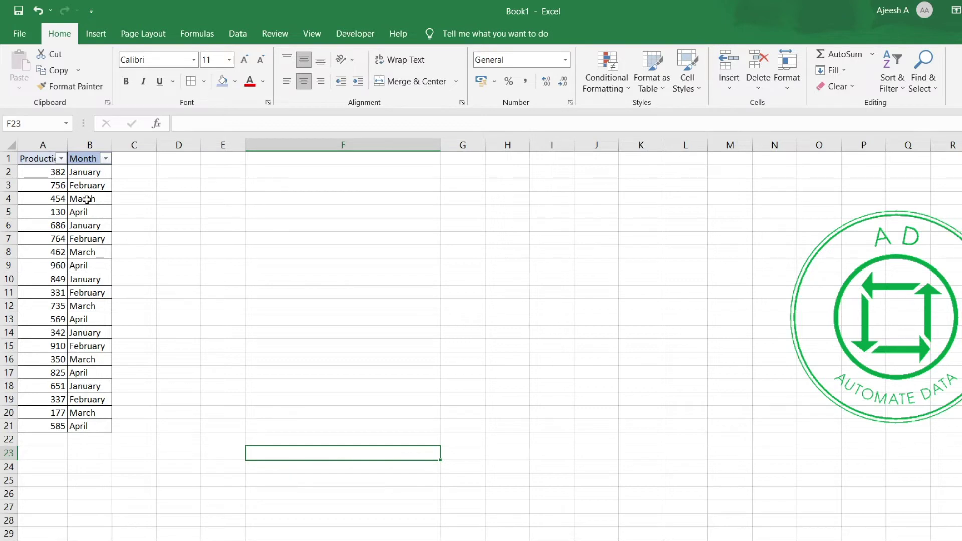
Filter the Production column to show only 130, 342 and 849, then select A5:A14.
{"action": "left_click", "coordinate": [62, 159]}
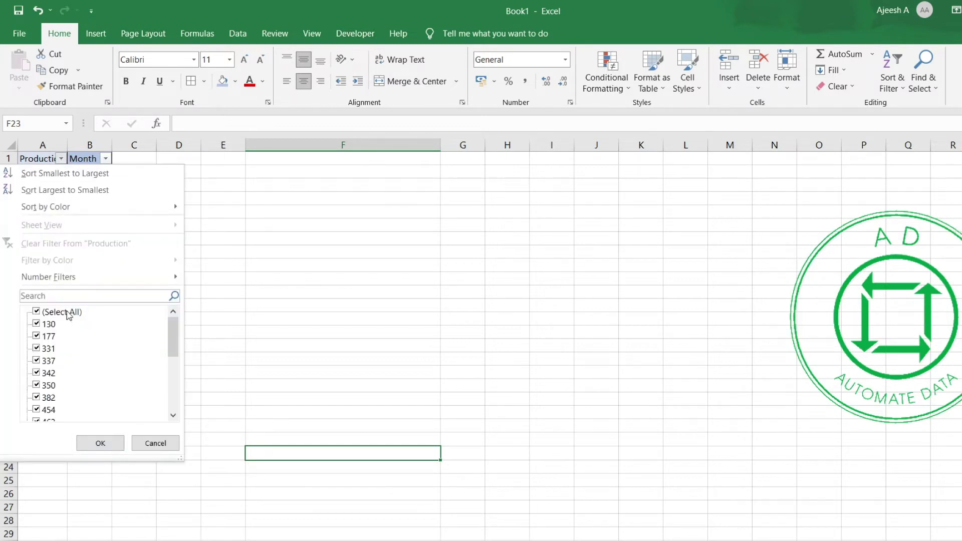
{"action": "left_click", "coordinate": [36, 312]}
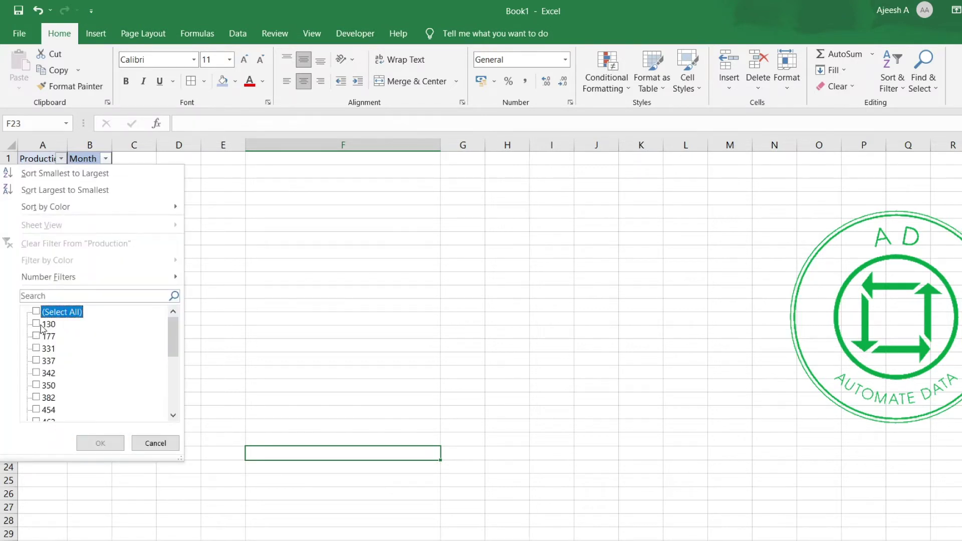
{"action": "left_click", "coordinate": [36, 324]}
{"action": "left_click", "coordinate": [37, 373]}
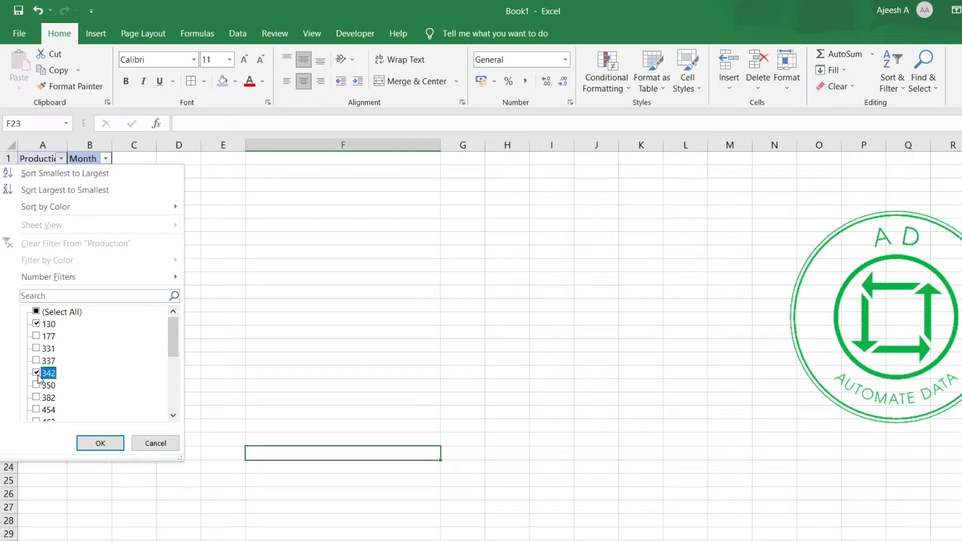
{"action": "left_click_drag", "start_coordinate": [170, 343], "coordinate": [171, 412]}
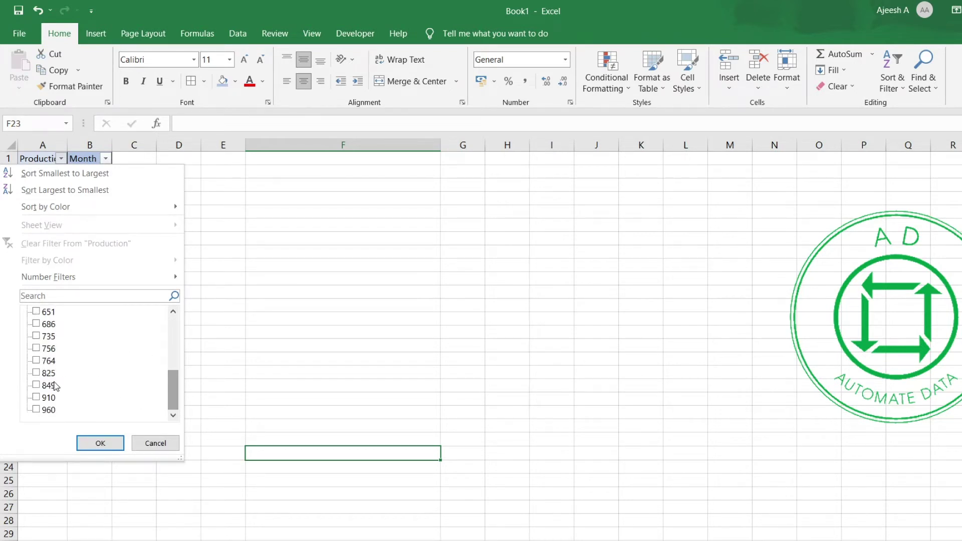
{"action": "left_click", "coordinate": [37, 385]}
{"action": "left_click", "coordinate": [100, 443]}
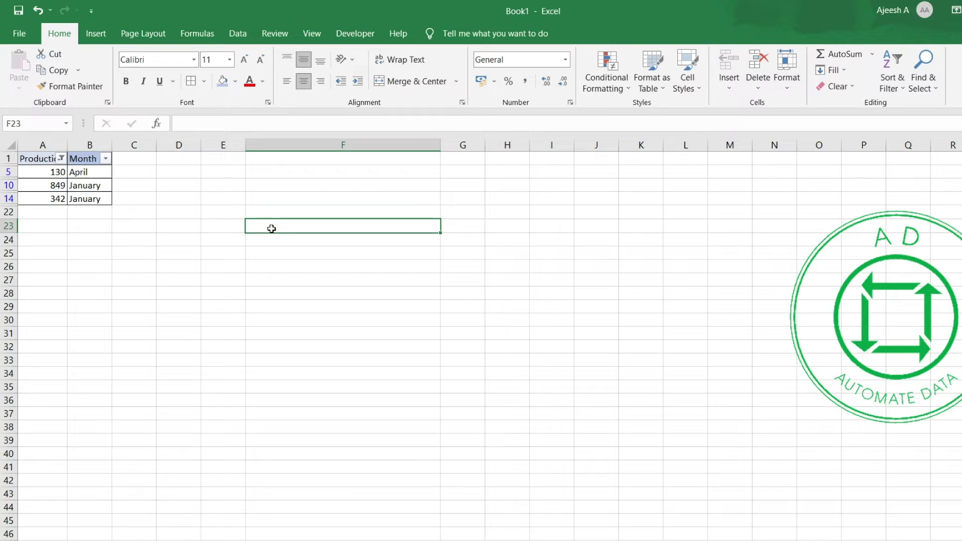
{"action": "left_click_drag", "start_coordinate": [58, 173], "coordinate": [56, 199]}
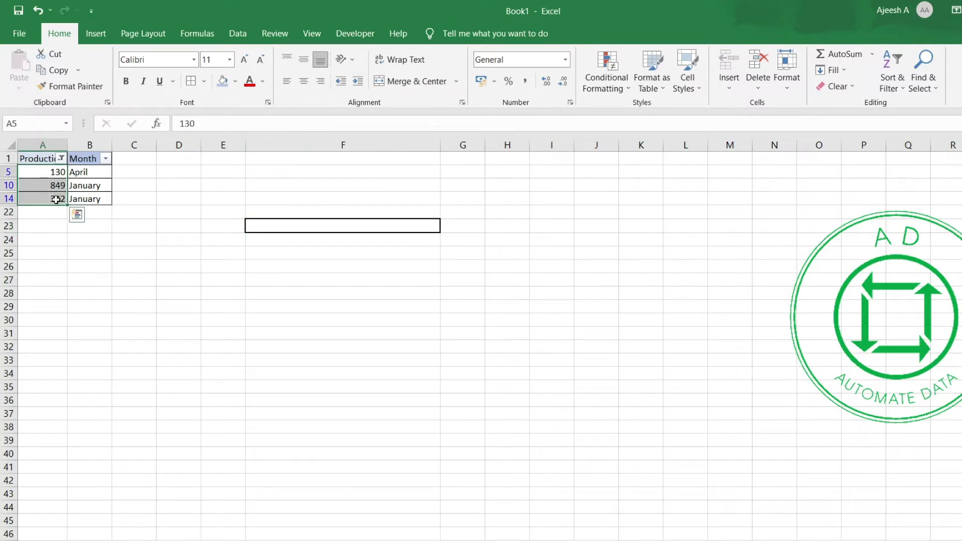
Enter =SUM(A5:A14) in F23, giving 5828 with hidden rows included, and review its range.
{"action": "left_click", "coordinate": [195, 248]}
{"action": "left_click", "coordinate": [273, 230]}
{"action": "type", "text": "="}
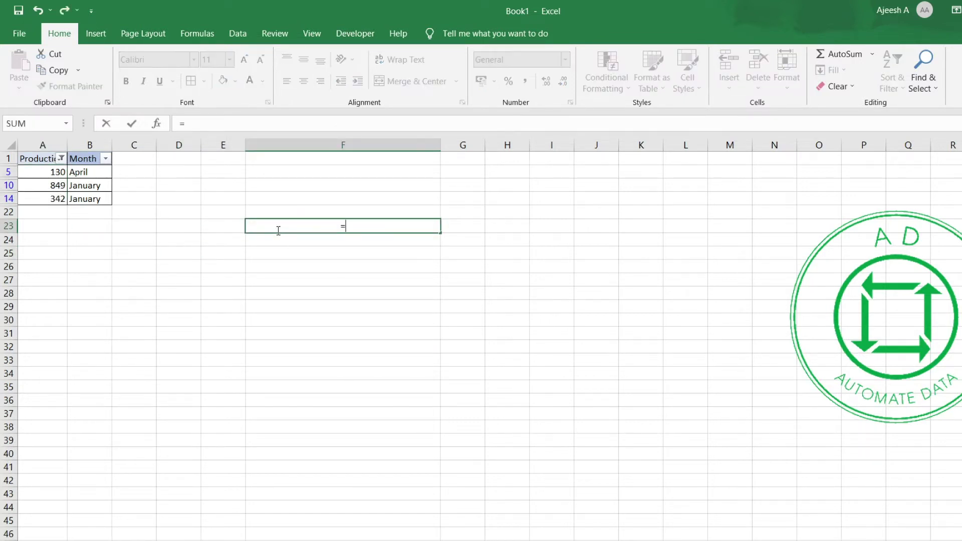
{"action": "type", "text": "SUM("}
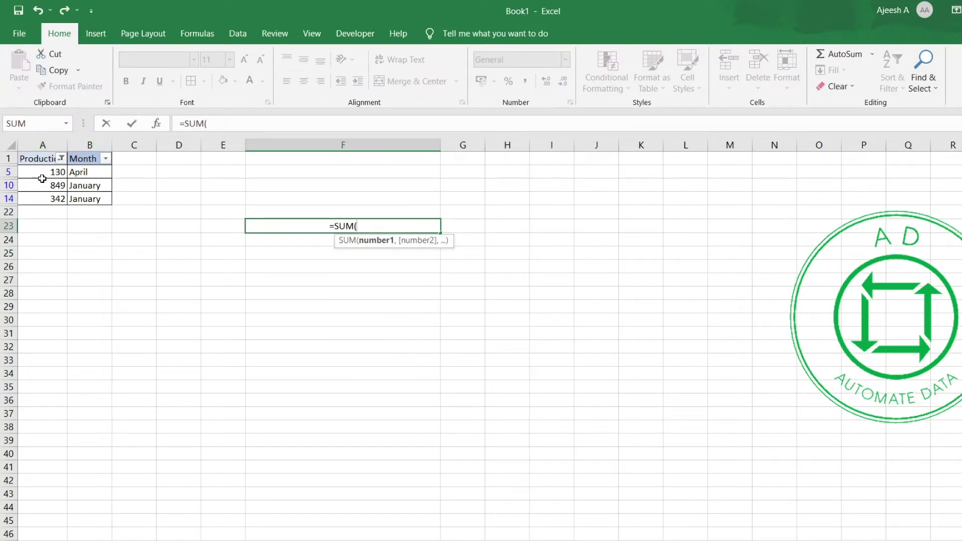
{"action": "left_click_drag", "start_coordinate": [42, 177], "coordinate": [44, 199]}
{"action": "key", "text": "Return"}
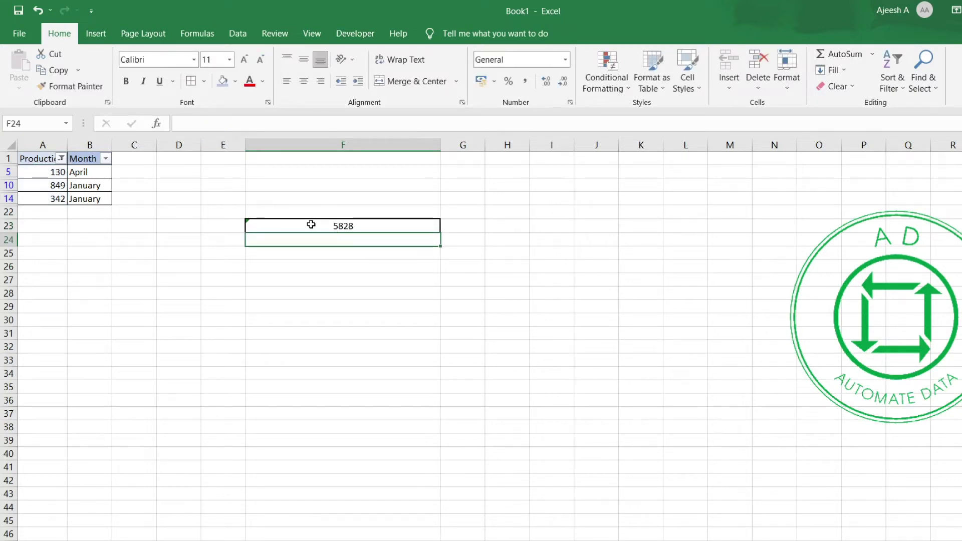
{"action": "left_click", "coordinate": [311, 225]}
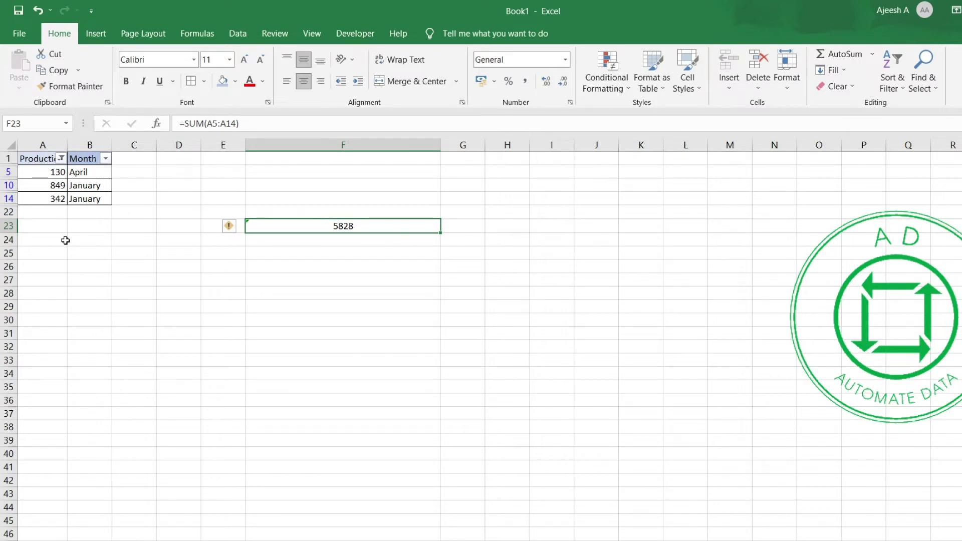
{"action": "left_click", "coordinate": [214, 124]}
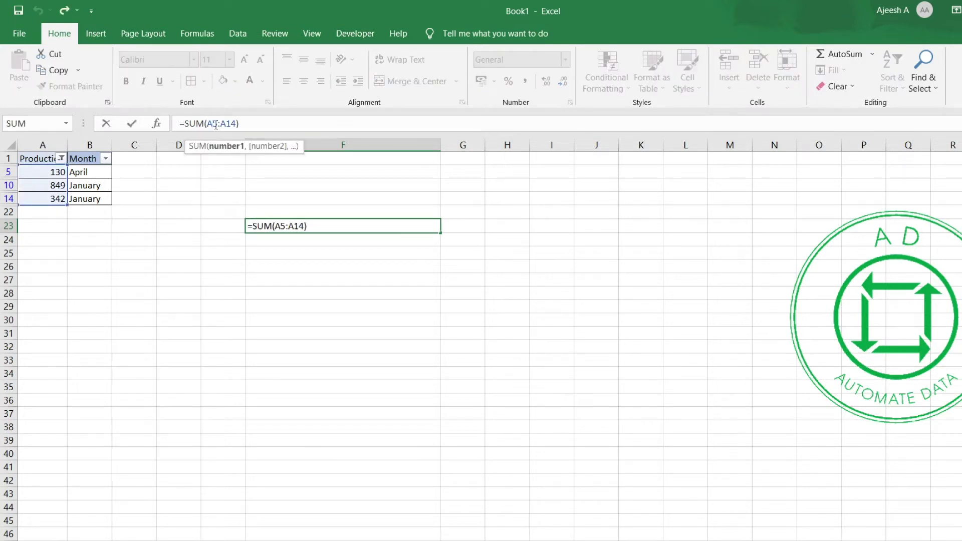
{"action": "left_click_drag", "start_coordinate": [226, 126], "coordinate": [238, 126]}
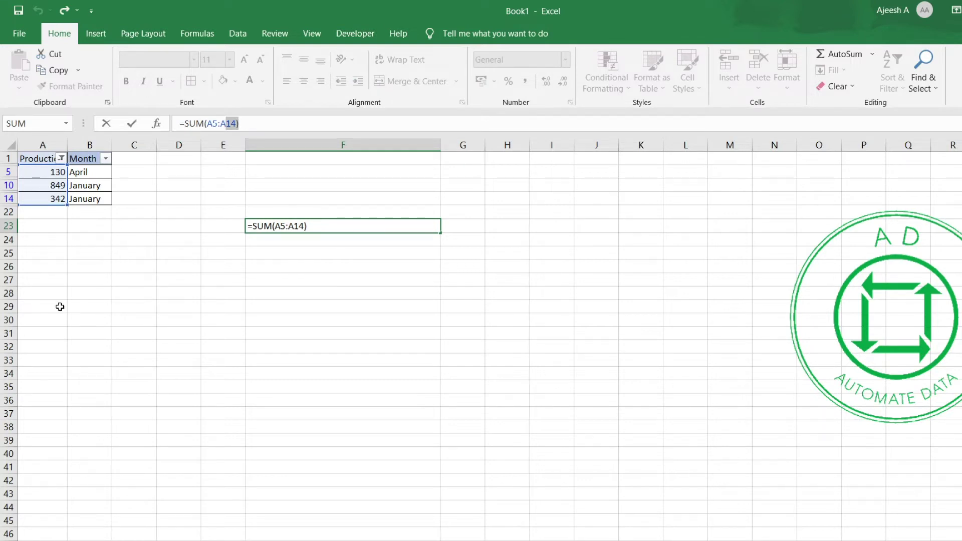
Remove the SUM formula from F23 and reselect the cell.
{"action": "left_click", "coordinate": [322, 226]}
{"action": "left_click_drag", "start_coordinate": [323, 226], "coordinate": [243, 225]}
{"action": "key", "text": "Escape"}
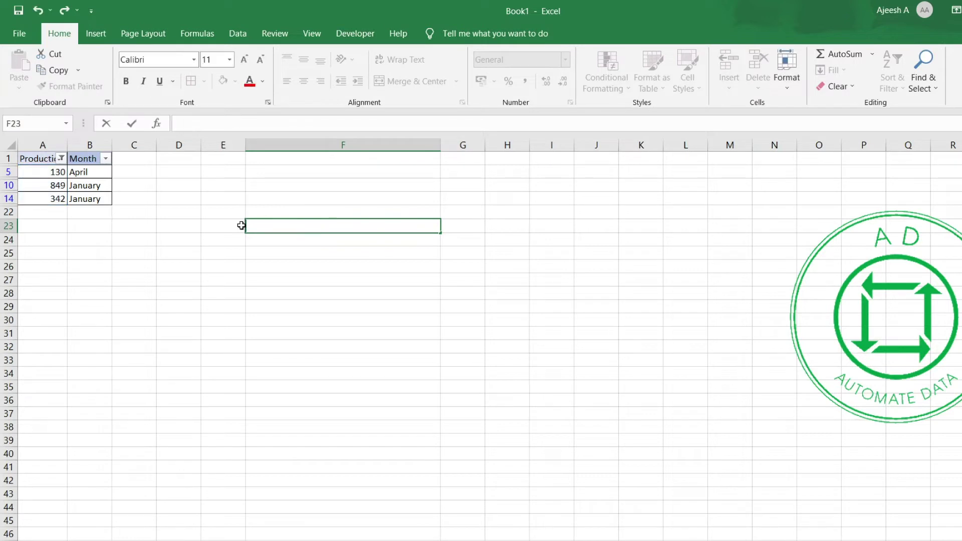
{"action": "key", "text": "Return"}
{"action": "left_click", "coordinate": [275, 226]}
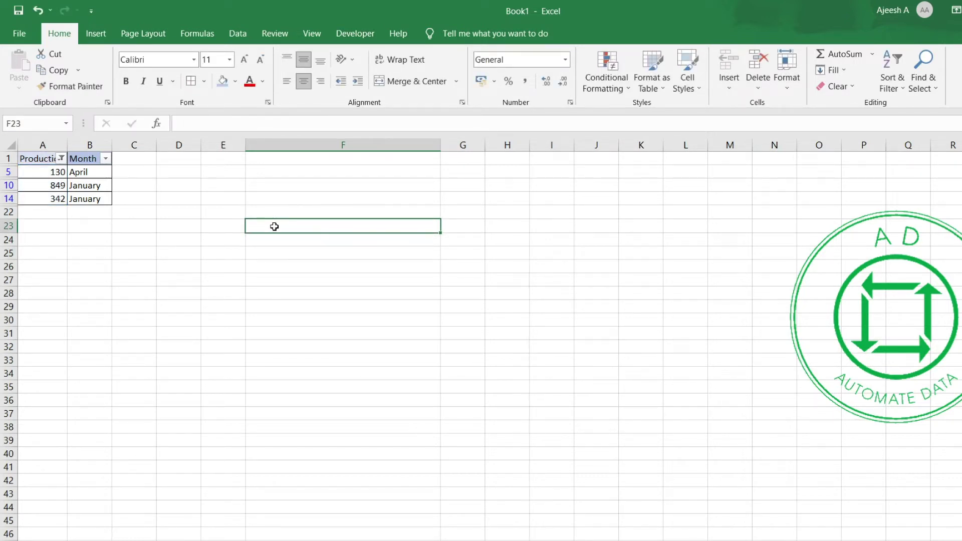
Enter =SUBTOTAL(9,A:A) in F23 to total only the visible Production rows (1321).
{"action": "type", "text": "=SUBTOTAL"}
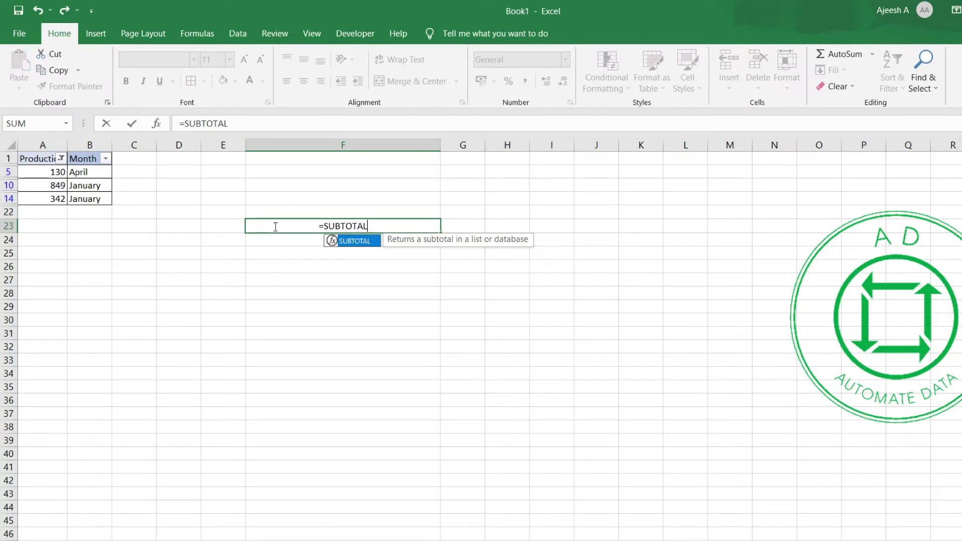
{"action": "type", "text": "("}
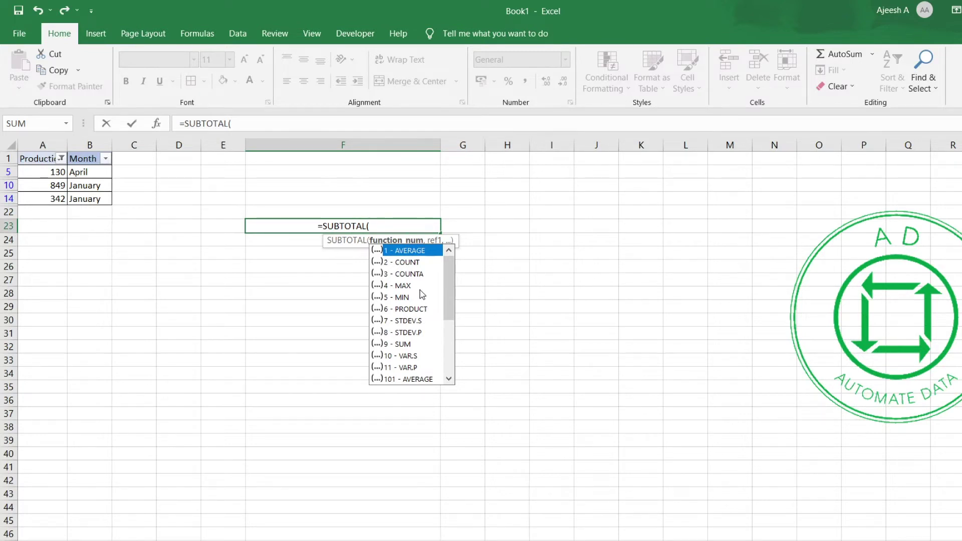
{"action": "left_click_drag", "start_coordinate": [451, 296], "coordinate": [450, 305]}
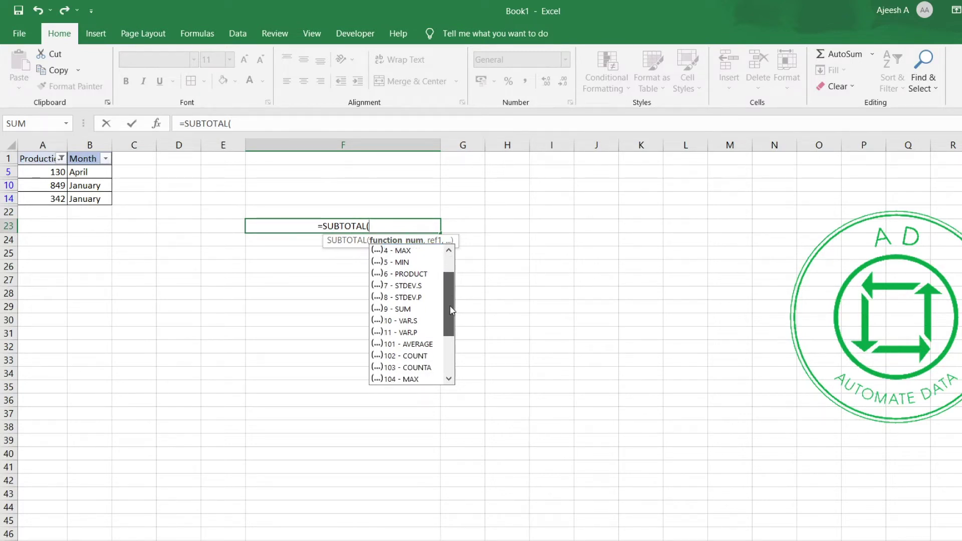
{"action": "double_click", "coordinate": [404, 314]}
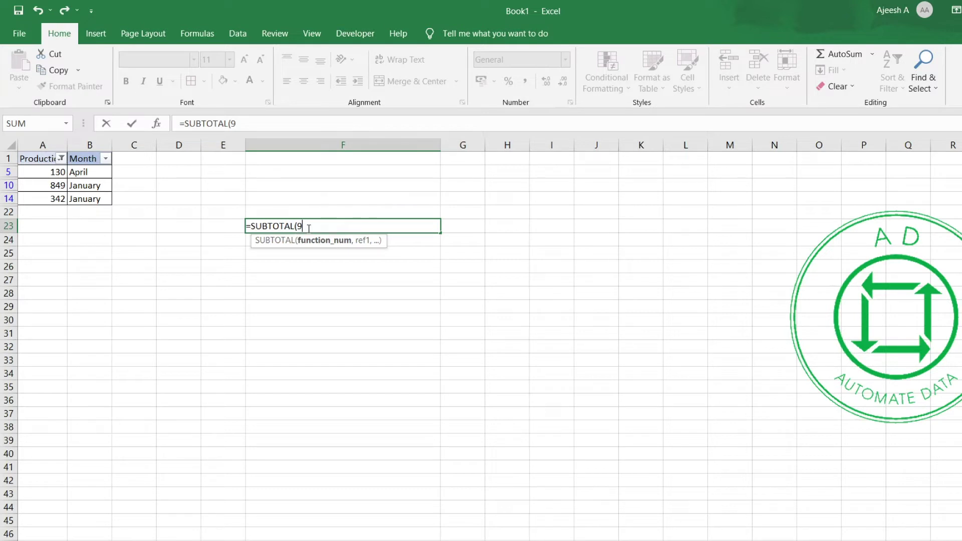
{"action": "type", "text": ","}
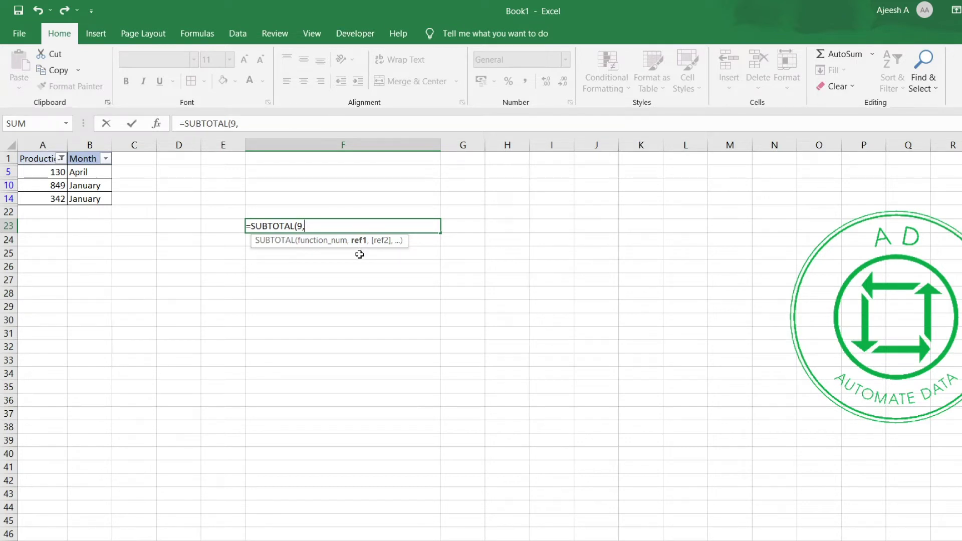
{"action": "left_click", "coordinate": [34, 144]}
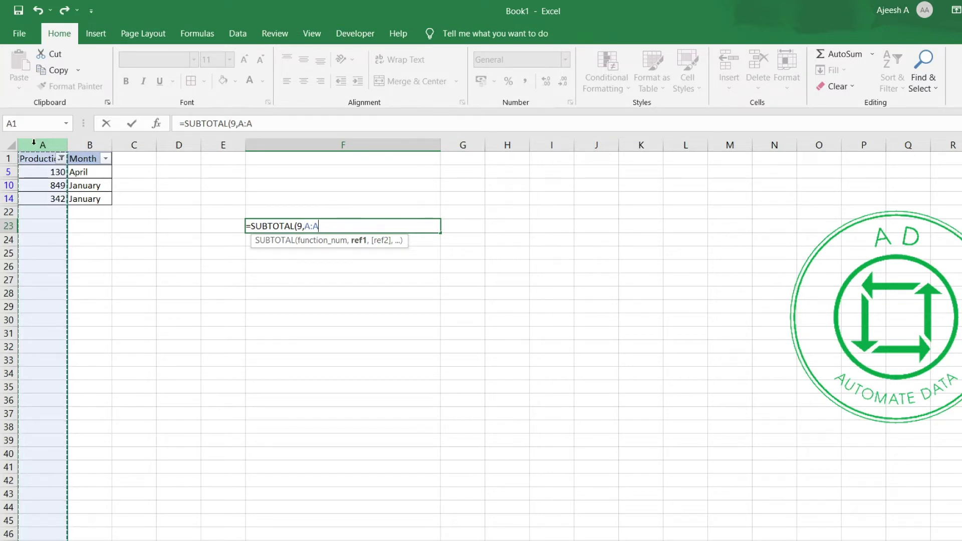
{"action": "type", "text": ")"}
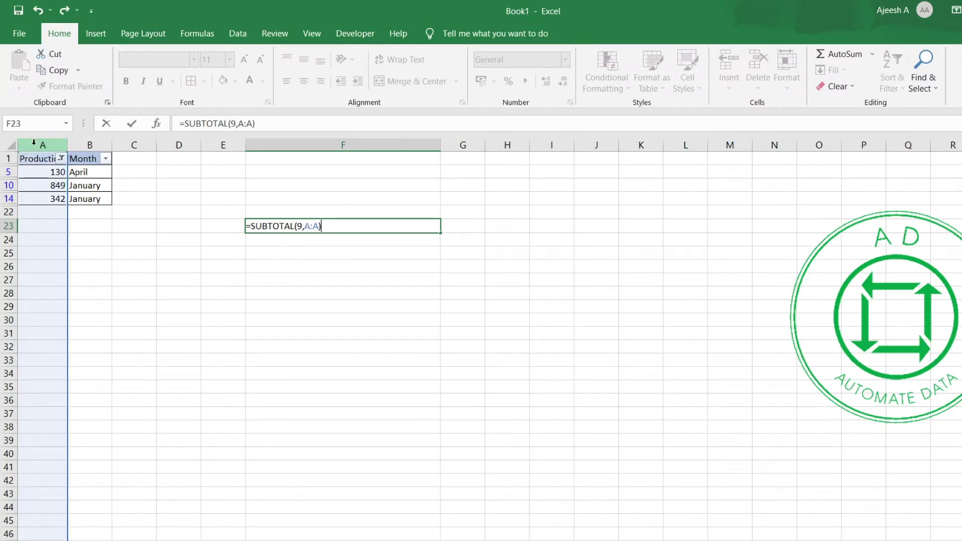
{"action": "key", "text": "Return"}
{"action": "left_click", "coordinate": [257, 301]}
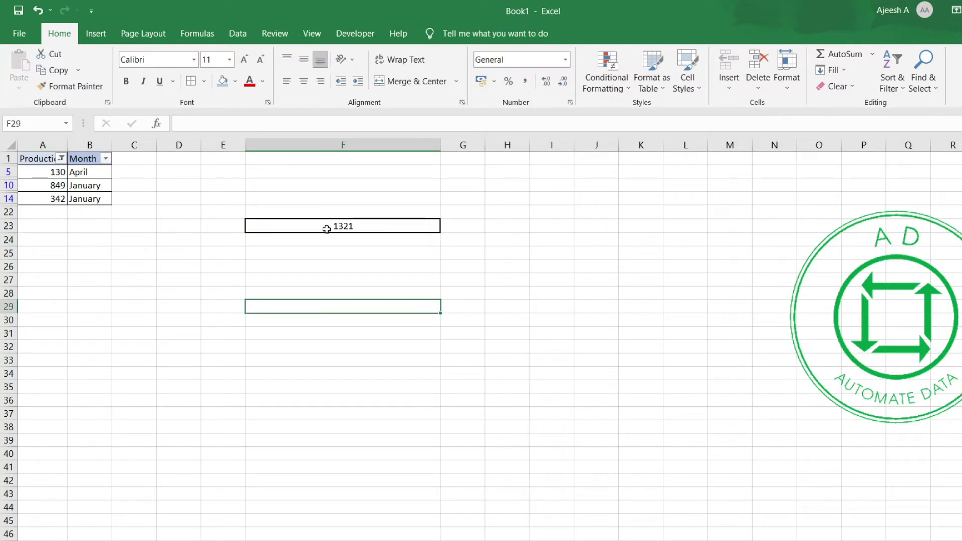
{"action": "left_click", "coordinate": [354, 227]}
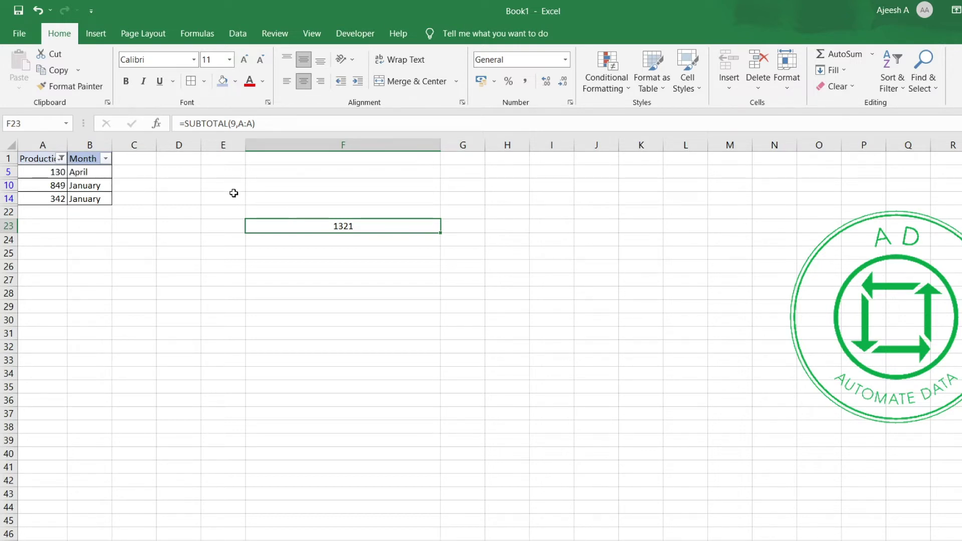
Add 331, 350 and 382 to the Production filter, then clear it so F23 reads 11255.
{"action": "left_click", "coordinate": [61, 160]}
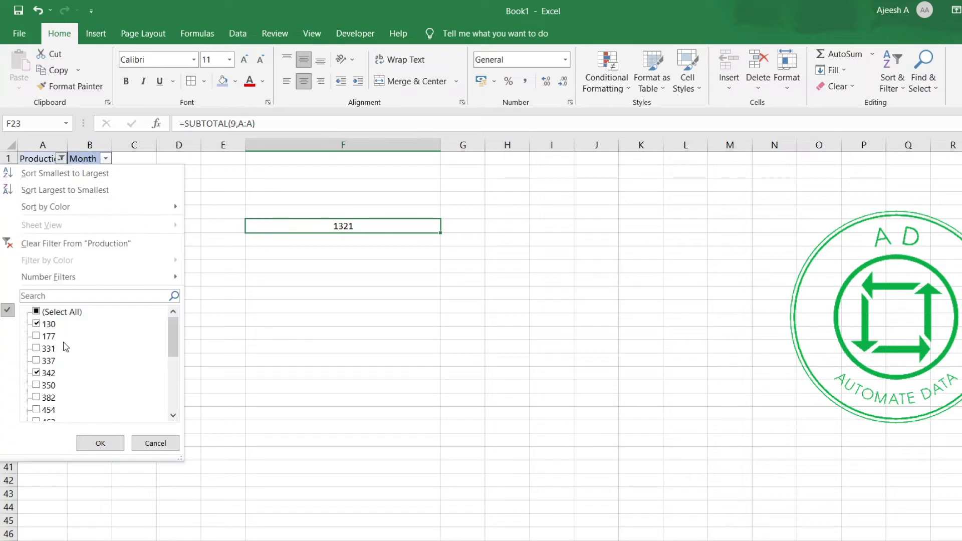
{"action": "left_click", "coordinate": [36, 348]}
{"action": "left_click", "coordinate": [36, 385]}
{"action": "left_click", "coordinate": [36, 397]}
{"action": "left_click", "coordinate": [113, 445]}
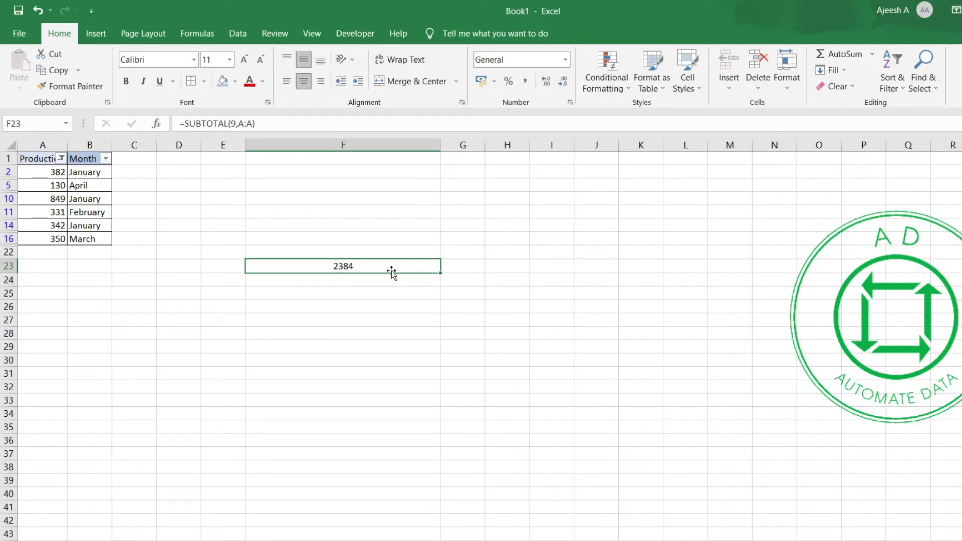
{"action": "left_click", "coordinate": [60, 158]}
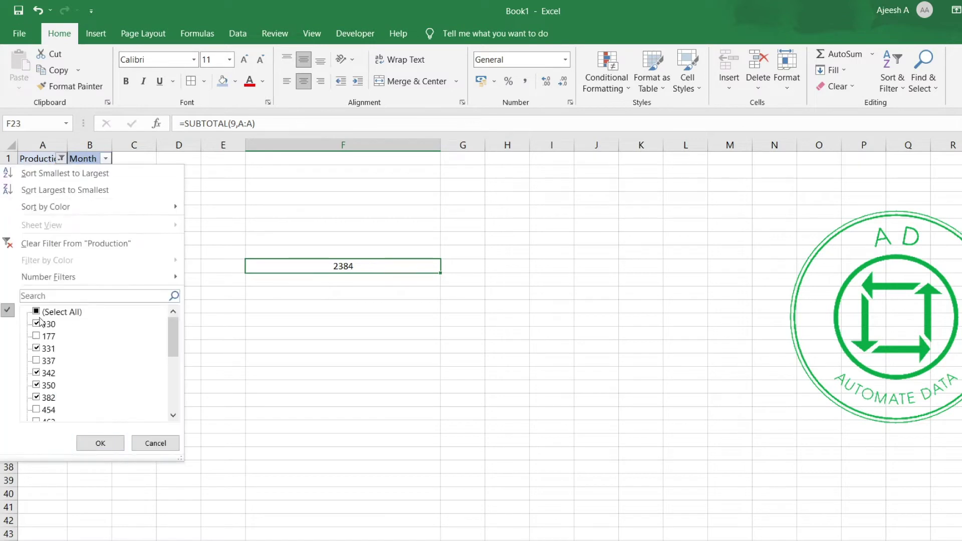
{"action": "left_click", "coordinate": [116, 444]}
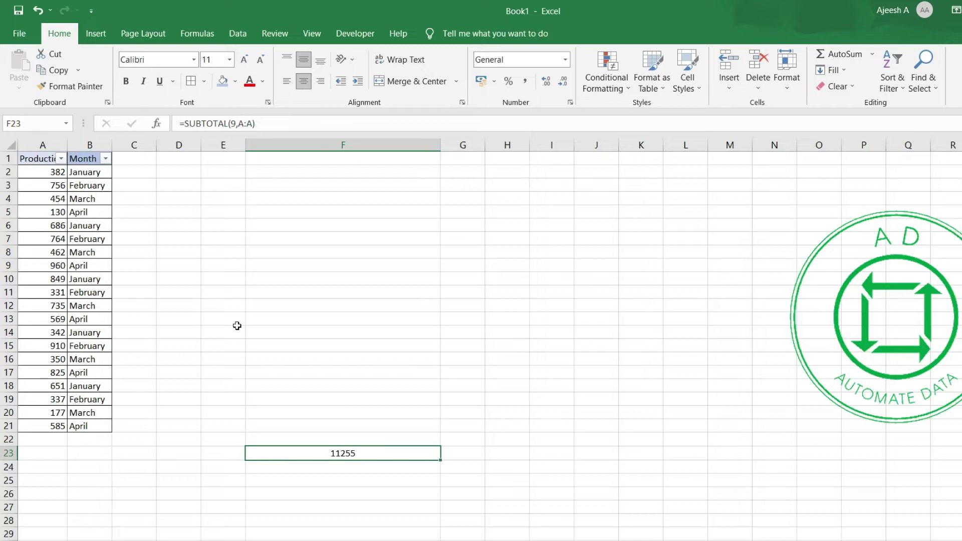
Delete F23's SUBTOTAL formula, review the Production and Month ranges, and start =COUNT( in F23.
{"action": "key", "text": "Delete"}
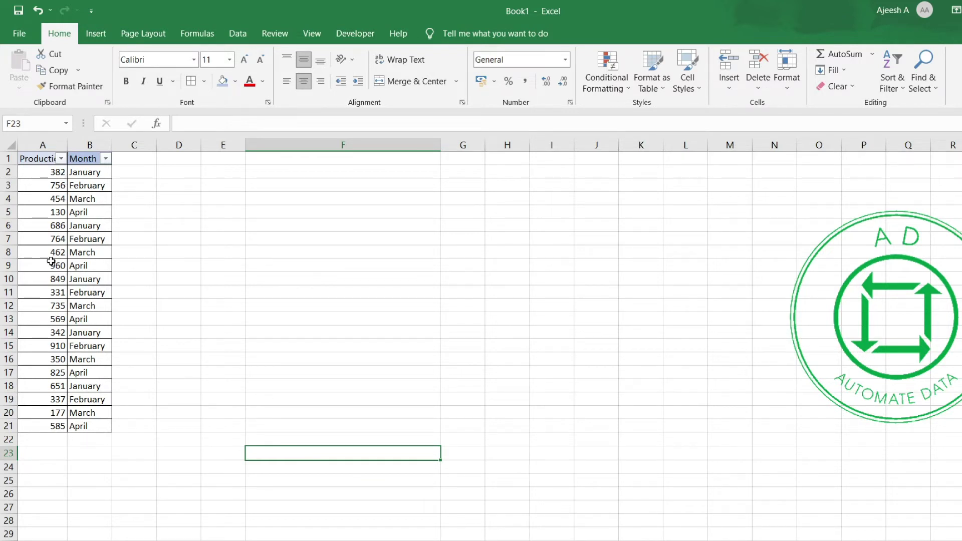
{"action": "left_click_drag", "start_coordinate": [39, 173], "coordinate": [61, 419]}
{"action": "left_click_drag", "start_coordinate": [92, 170], "coordinate": [98, 436]}
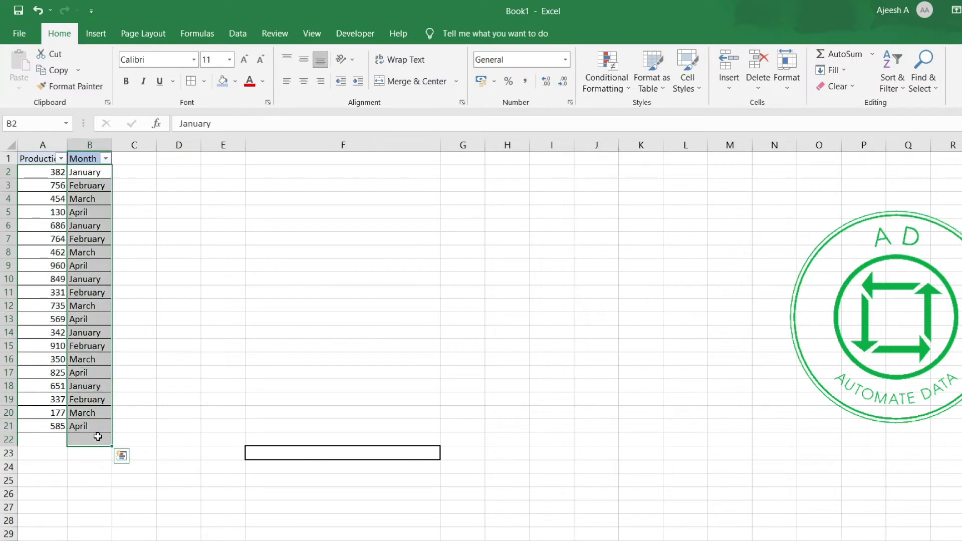
{"action": "left_click", "coordinate": [329, 452]}
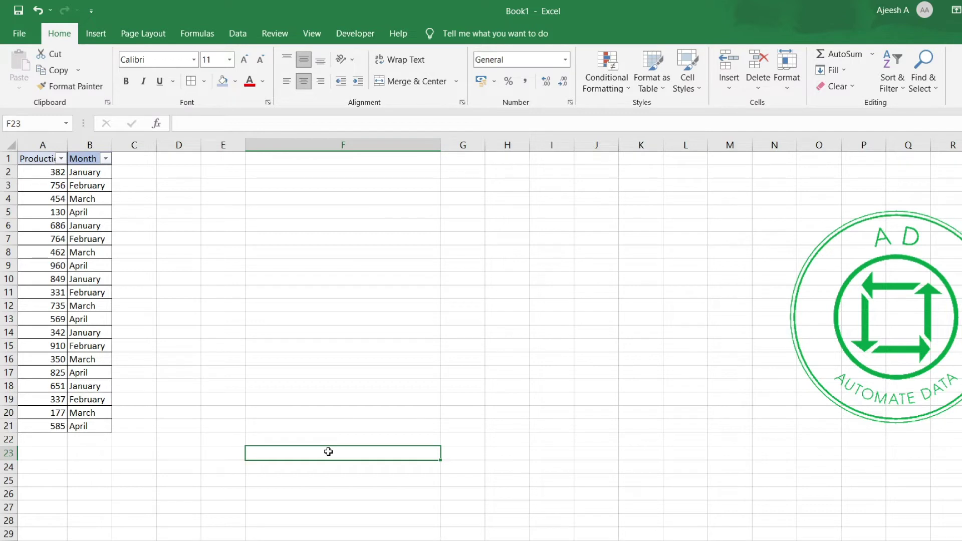
{"action": "type", "text": "=COU"}
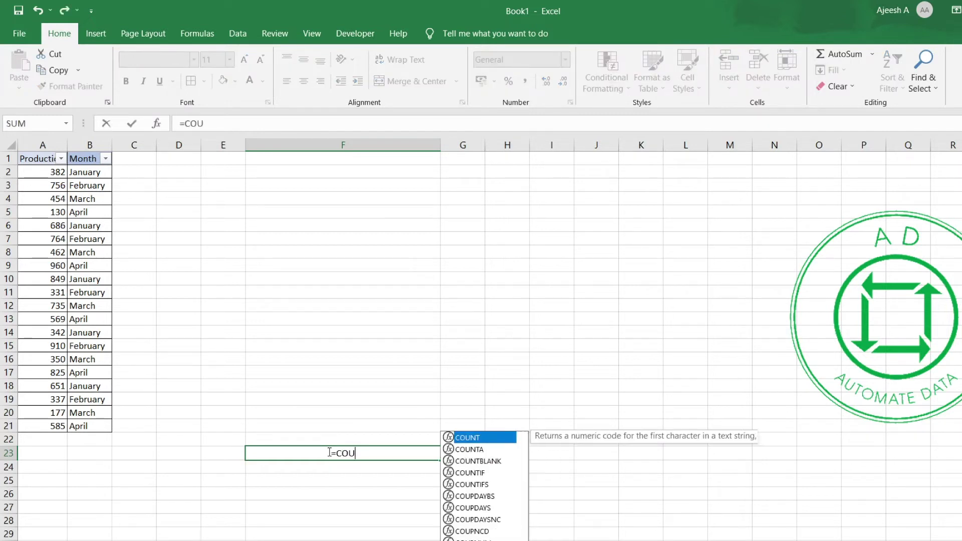
{"action": "type", "text": "NT"}
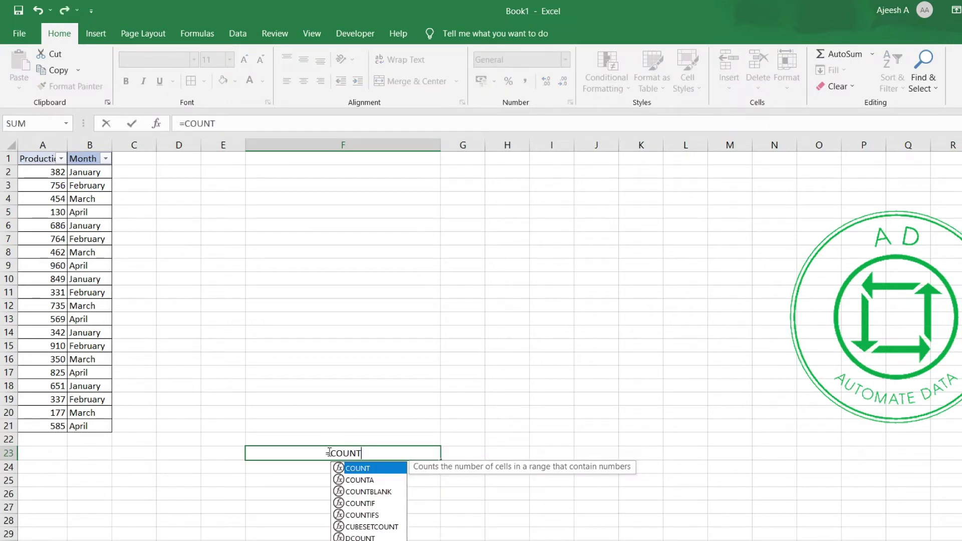
{"action": "type", "text": "("}
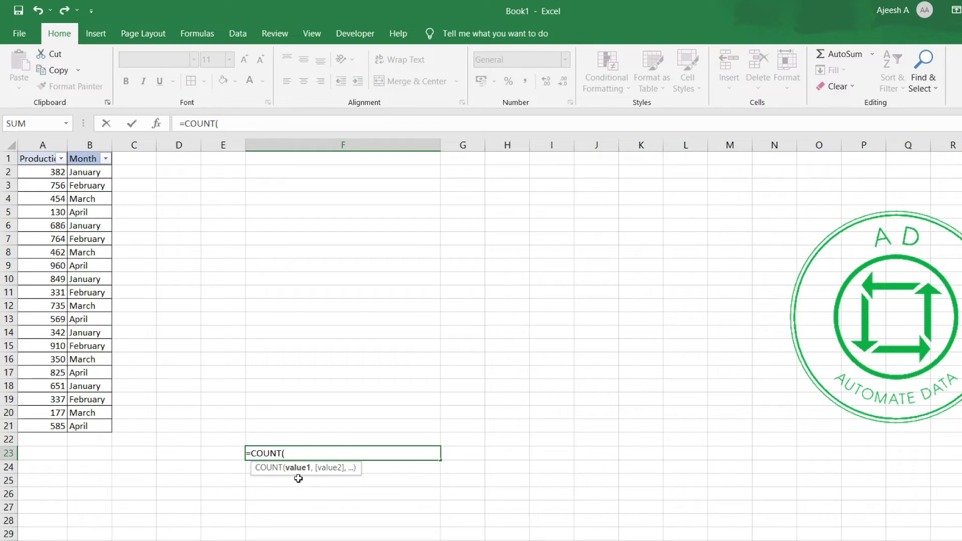
Complete =COUNT(A:A) in F23 showing 20, check the Production header, and restart a COUNT formula.
{"action": "left_click", "coordinate": [42, 145]}
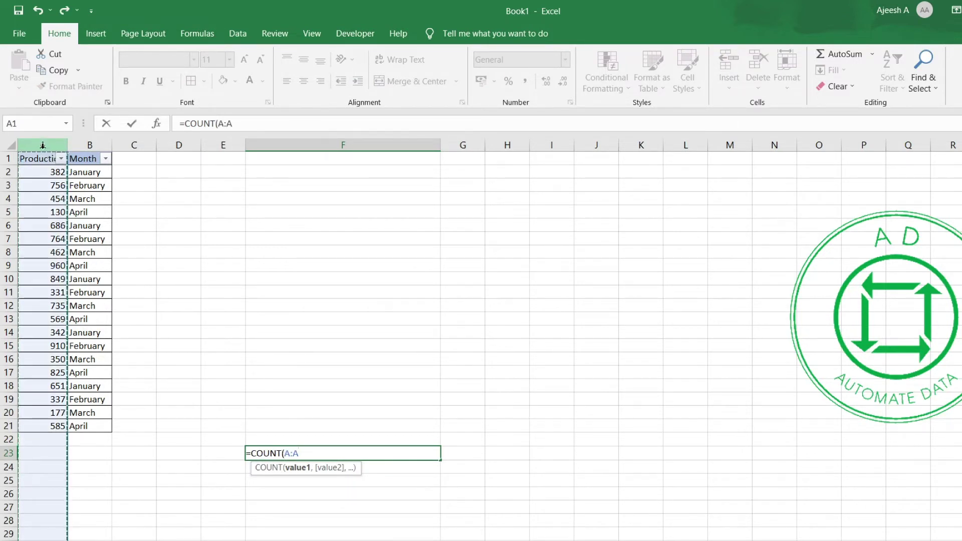
{"action": "key", "text": "Return"}
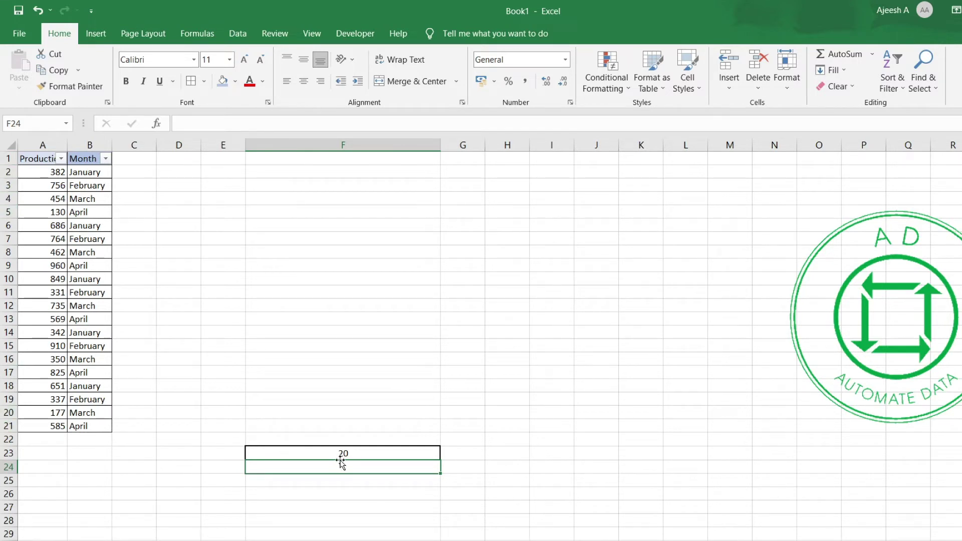
{"action": "left_click", "coordinate": [36, 160]}
{"action": "double_click", "coordinate": [199, 123]}
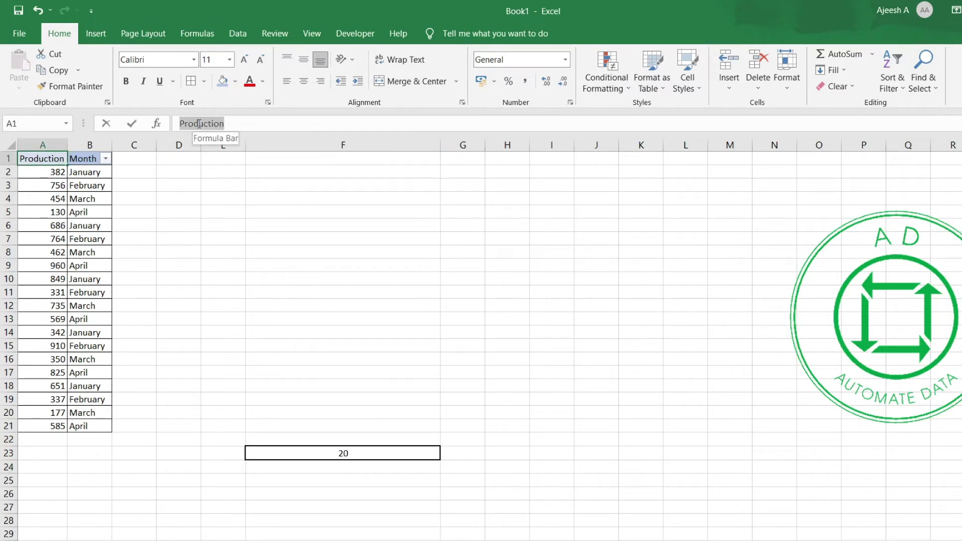
{"action": "left_click", "coordinate": [203, 314]}
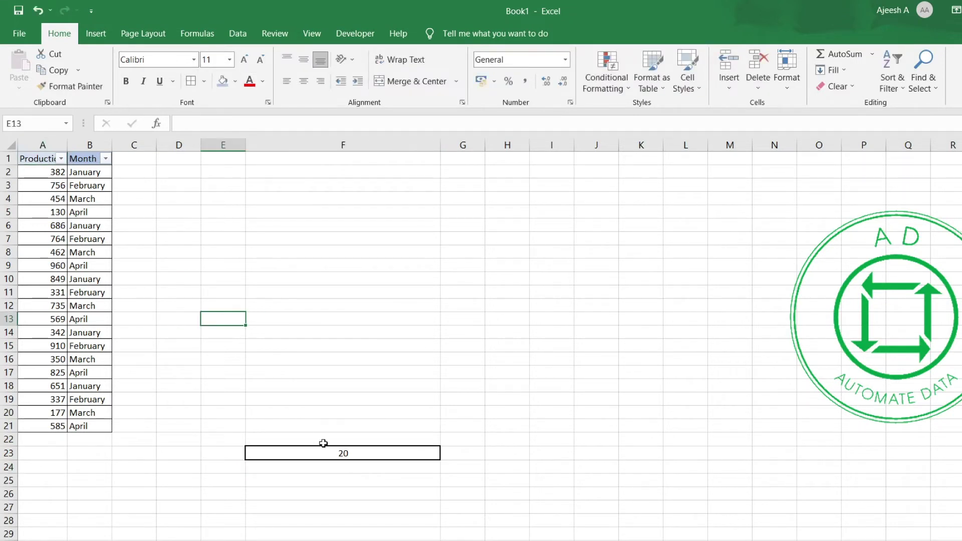
{"action": "left_click", "coordinate": [337, 452]}
{"action": "type", "text": "="}
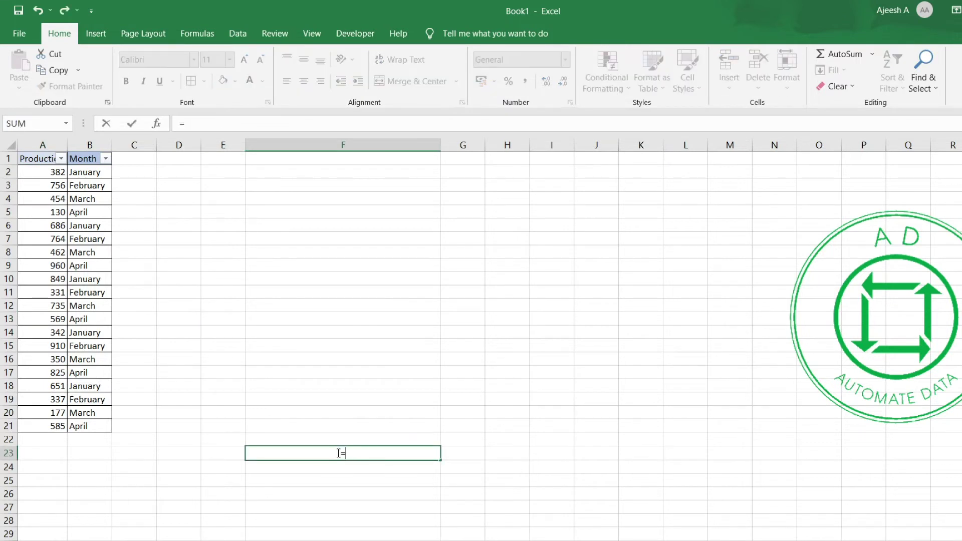
{"action": "type", "text": "COUNT("}
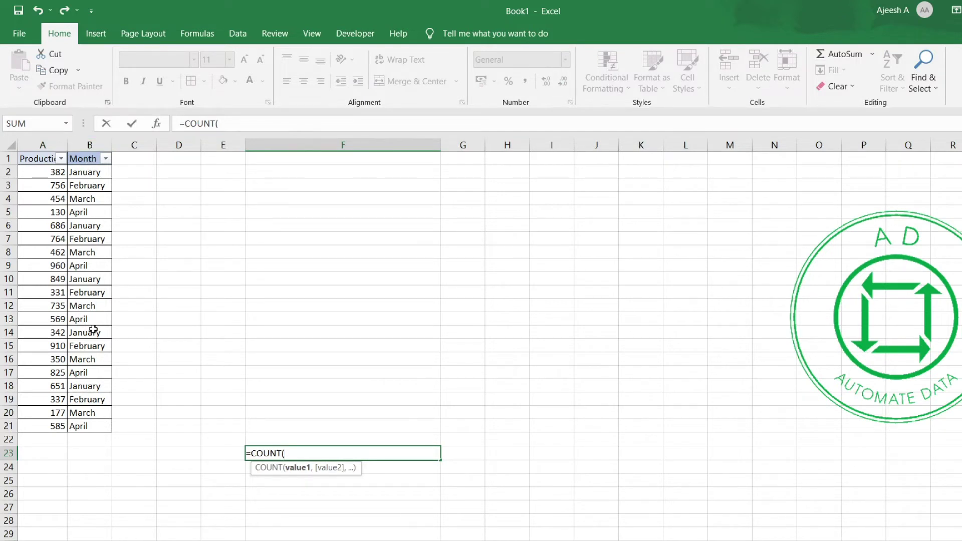
Enter =COUNT(B:B) in F23, which returns 0, then clear it and begin =COUNTA.
{"action": "left_click", "coordinate": [90, 146]}
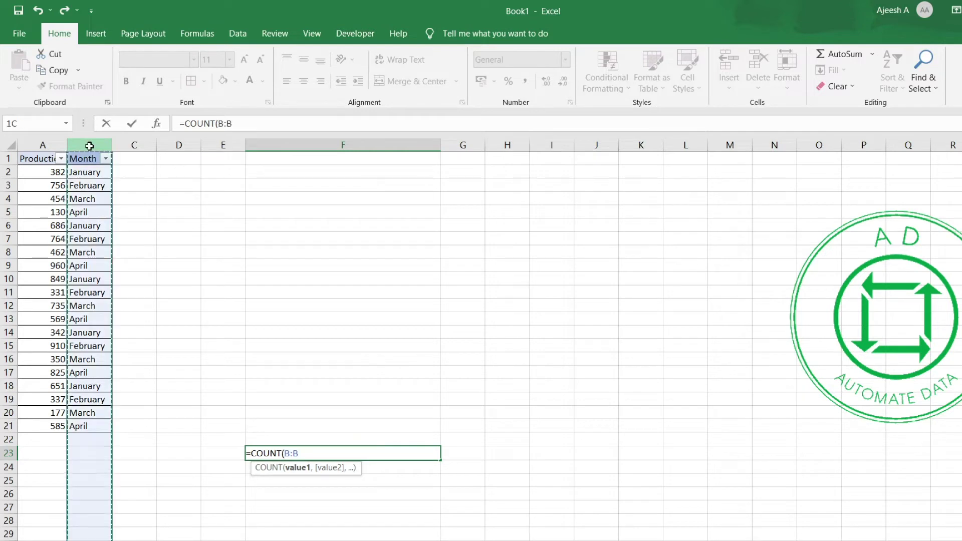
{"action": "type", "text": ")"}
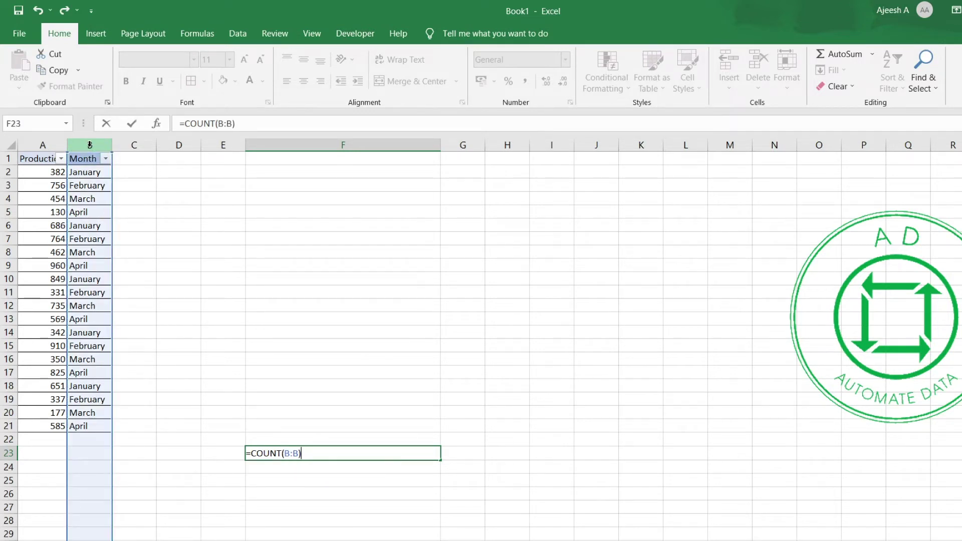
{"action": "key", "text": "Return"}
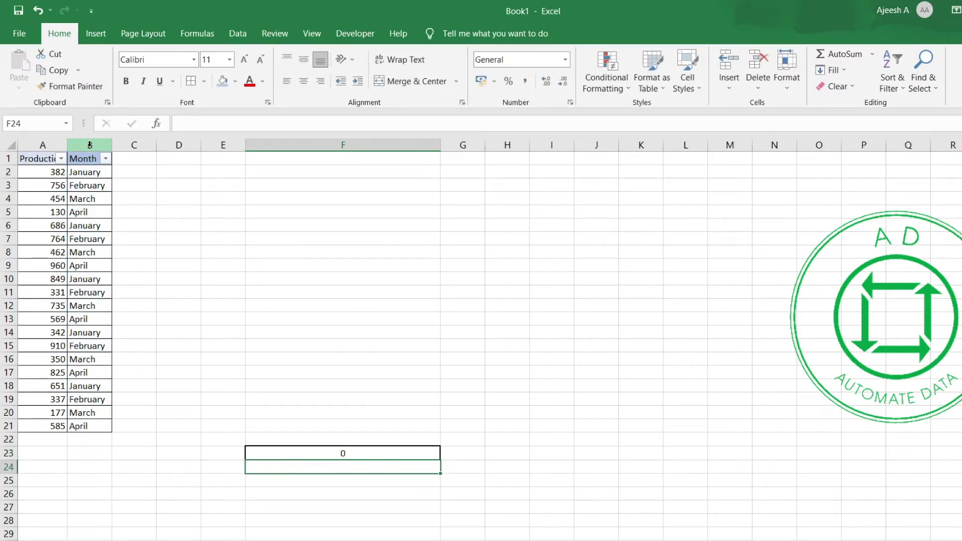
{"action": "left_click", "coordinate": [318, 451]}
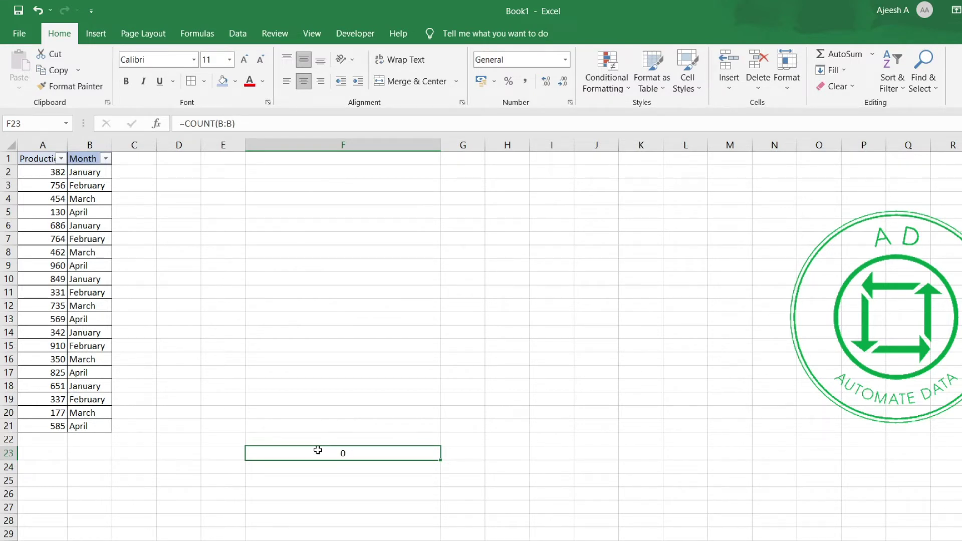
{"action": "key", "text": "BackSpace"}
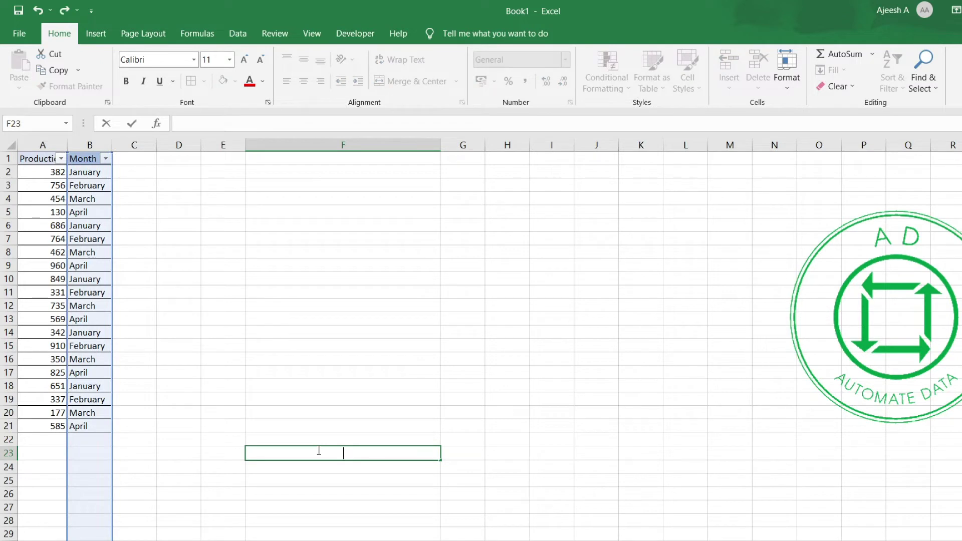
{"action": "left_click", "coordinate": [301, 417]}
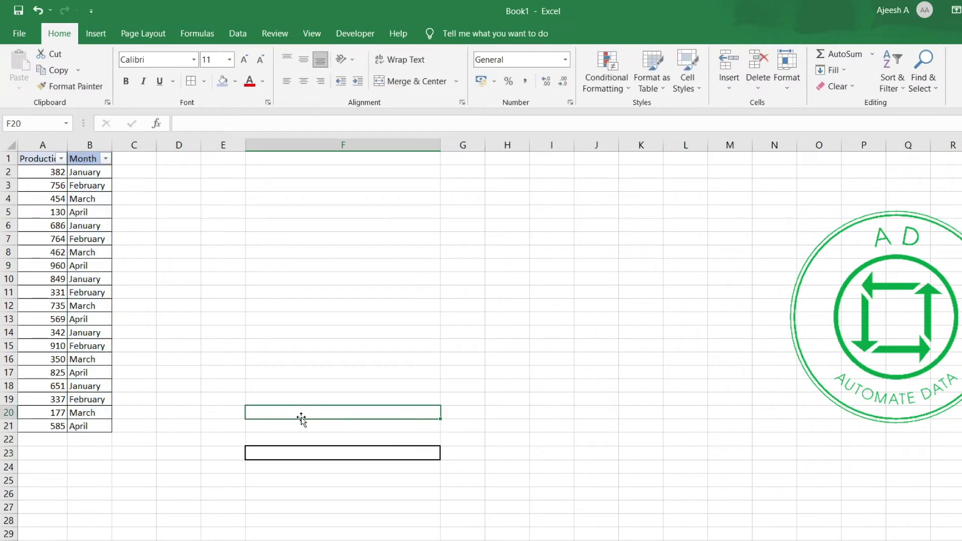
{"action": "left_click", "coordinate": [317, 455]}
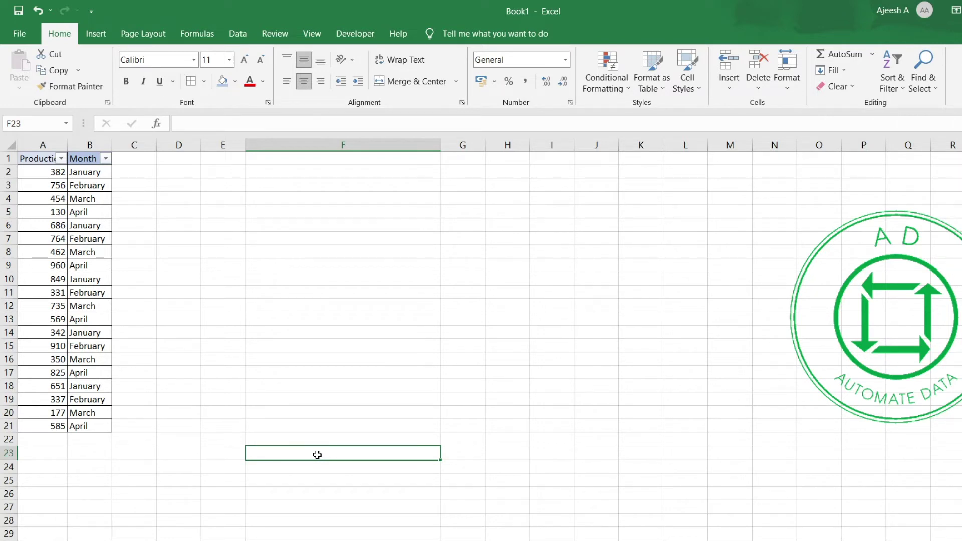
{"action": "type", "text": "="}
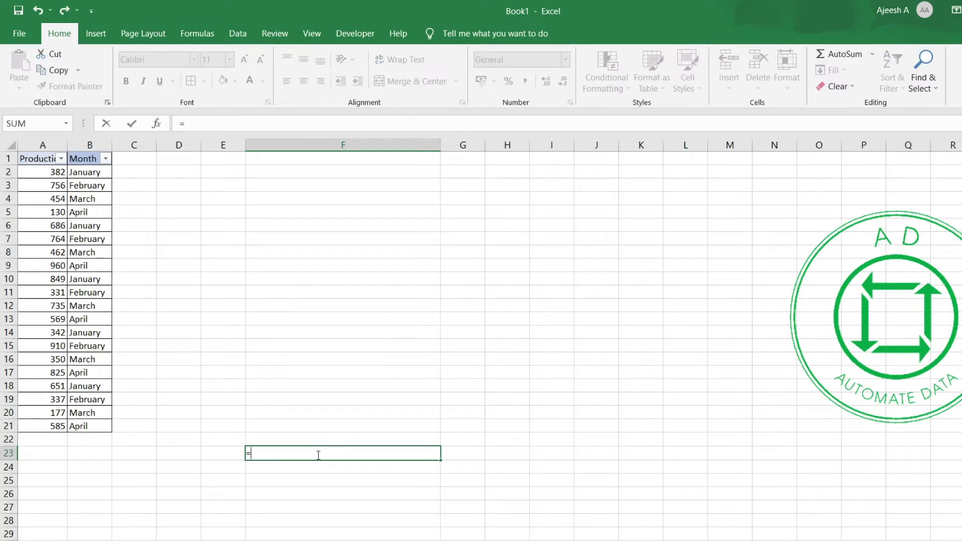
{"action": "type", "text": "COUNT"}
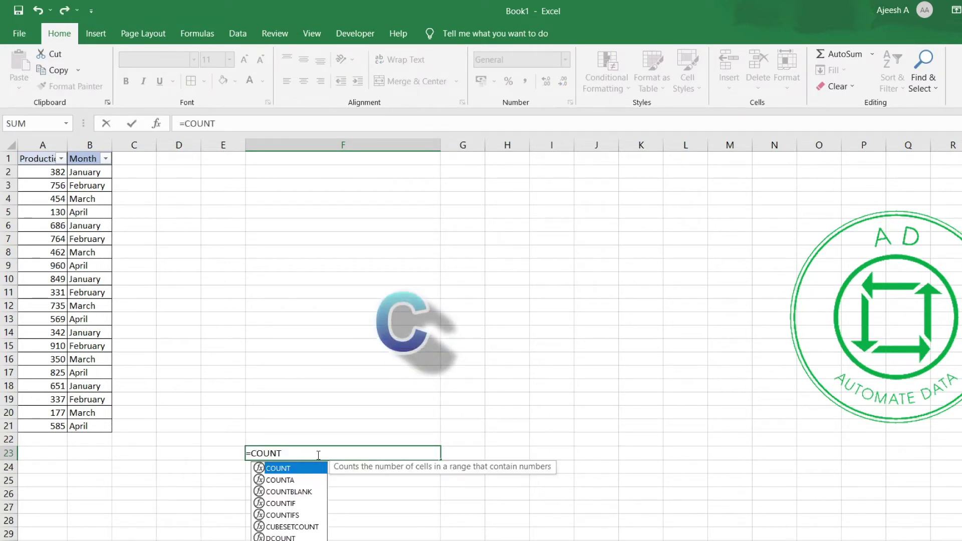
{"action": "type", "text": "A"}
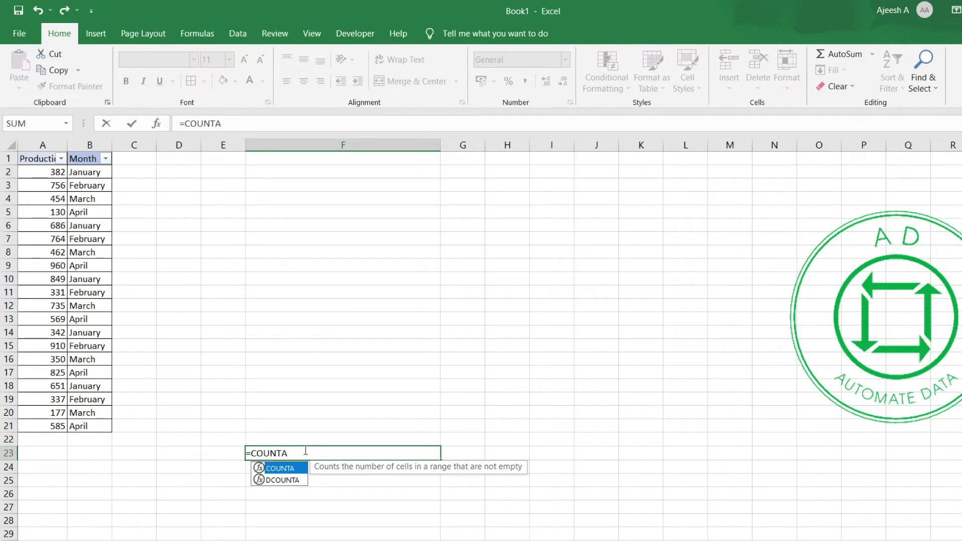
Complete =COUNTA(B:B) in F23, showing 21 non-empty Month cells, then select column B.
{"action": "type", "text": "("}
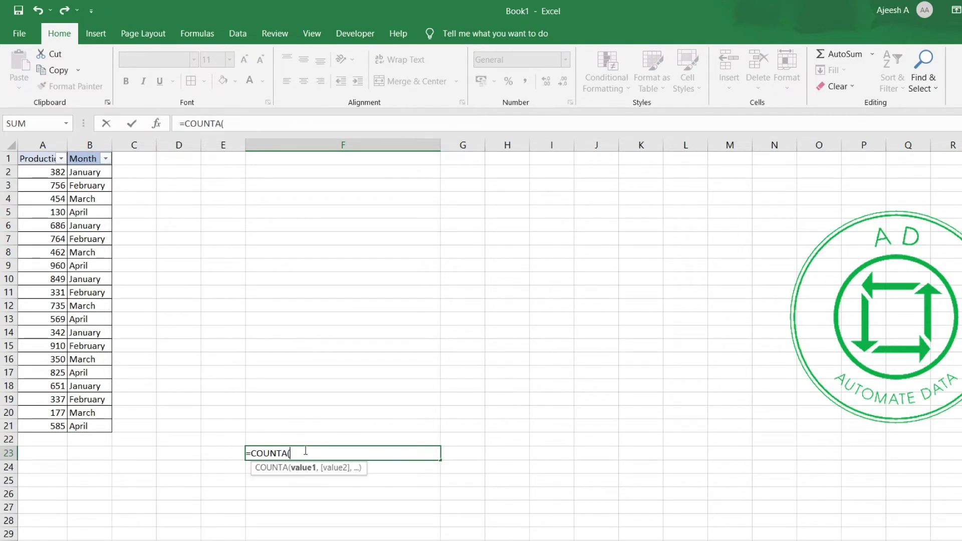
{"action": "left_click", "coordinate": [90, 144]}
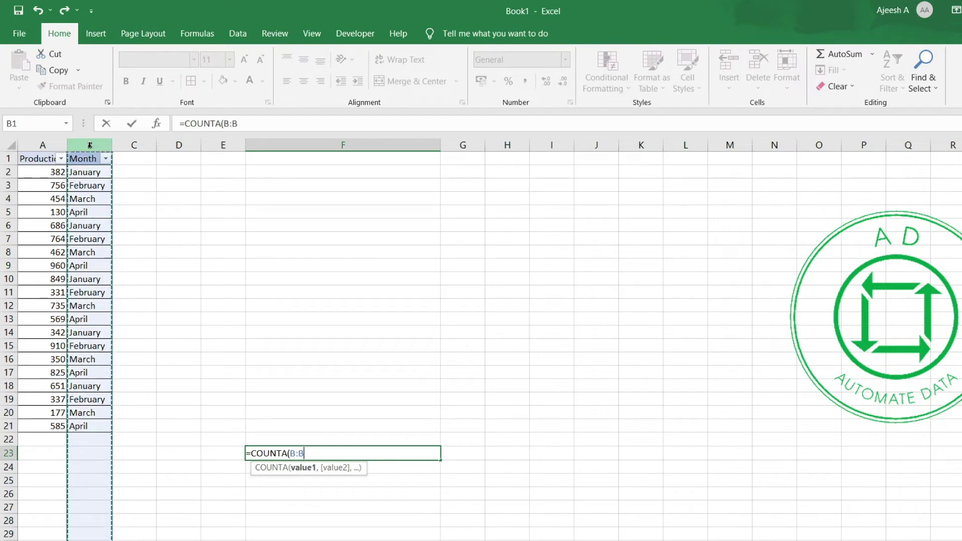
{"action": "type", "text": ")"}
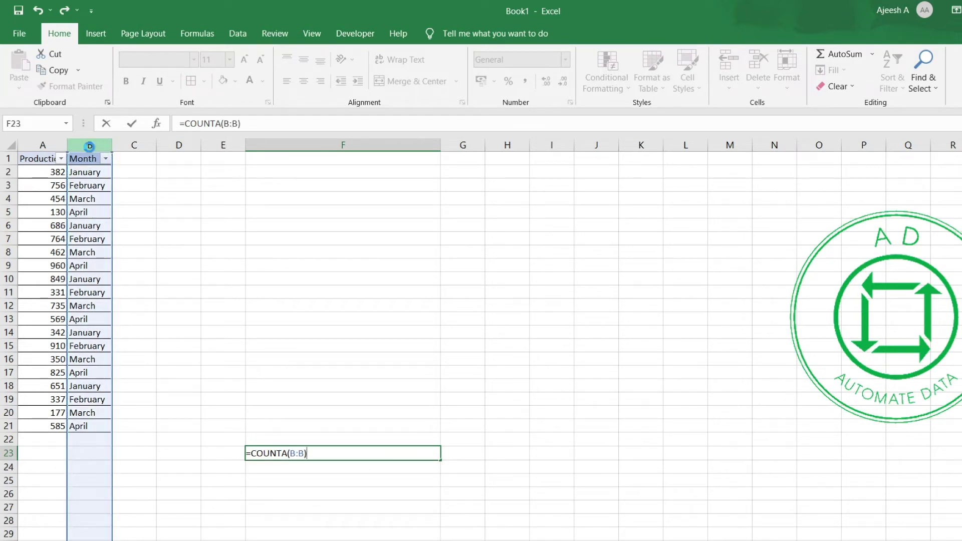
{"action": "key", "text": "Return"}
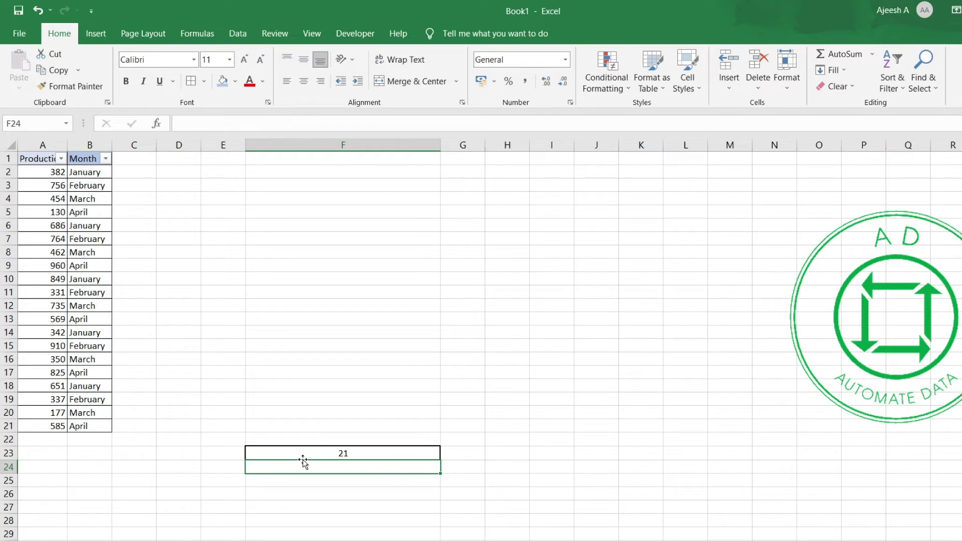
{"action": "left_click", "coordinate": [319, 454]}
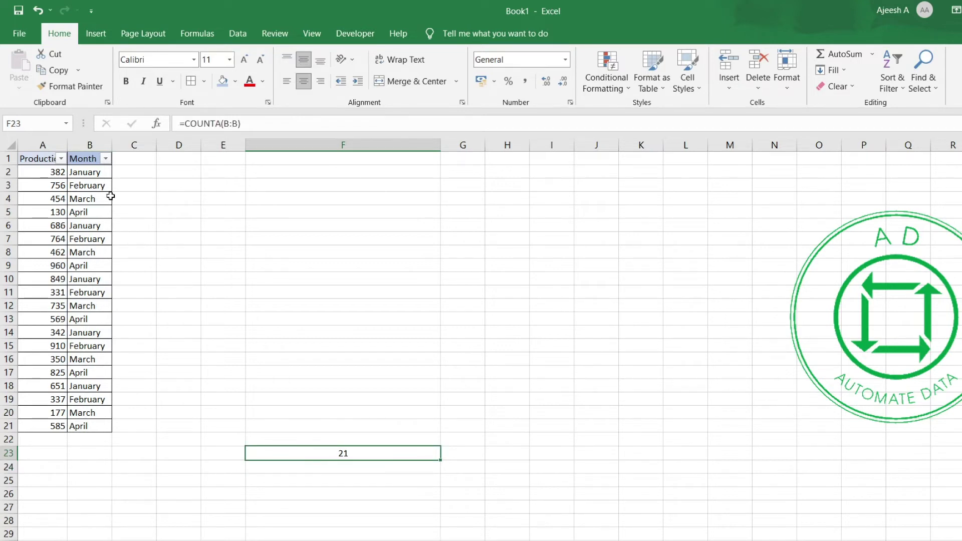
{"action": "left_click", "coordinate": [83, 141]}
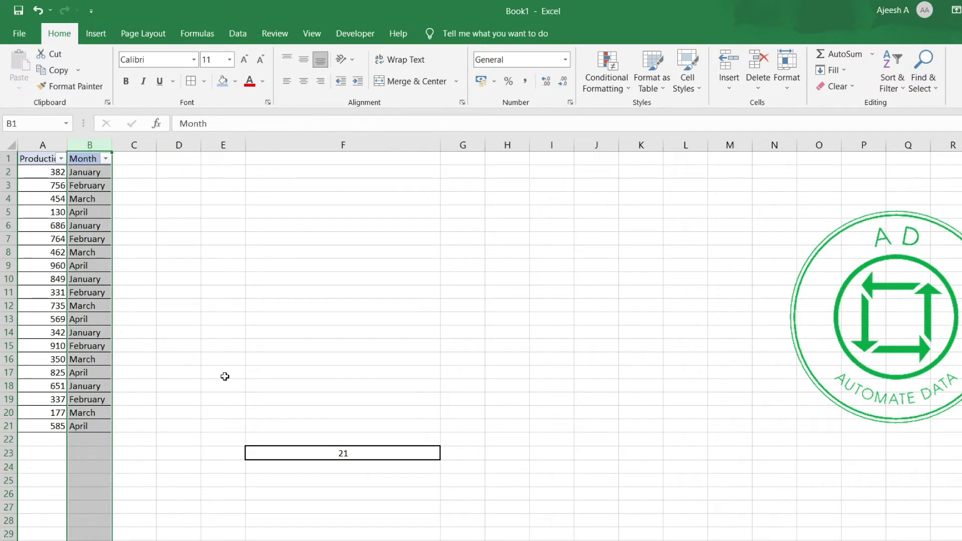
Clear the January–March entries in B6:B8, check the remaining months, and reselect F23.
{"action": "left_click", "coordinate": [344, 472]}
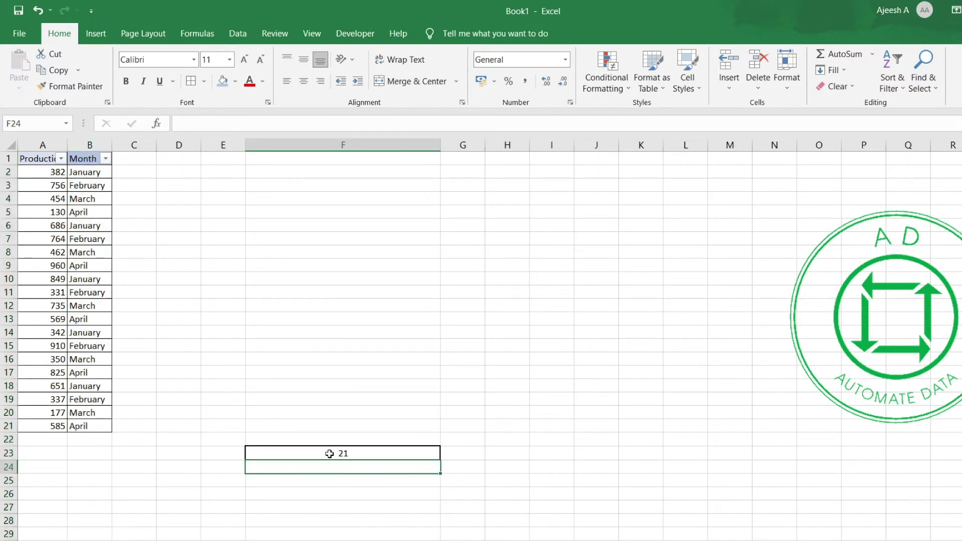
{"action": "left_click", "coordinate": [85, 227]}
{"action": "left_click_drag", "start_coordinate": [86, 227], "coordinate": [85, 247]}
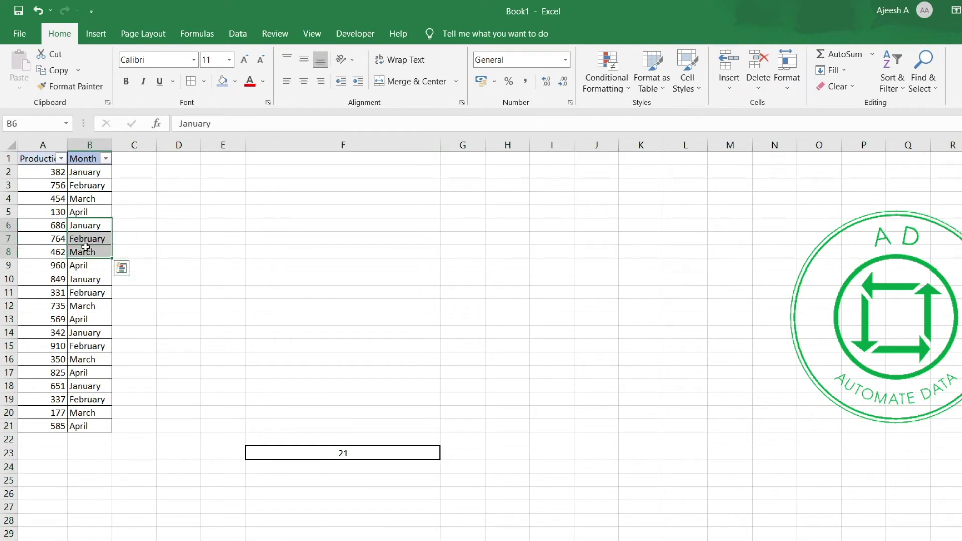
{"action": "key", "text": "Delete"}
{"action": "left_click_drag", "start_coordinate": [82, 225], "coordinate": [80, 250]}
{"action": "left_click", "coordinate": [164, 279]}
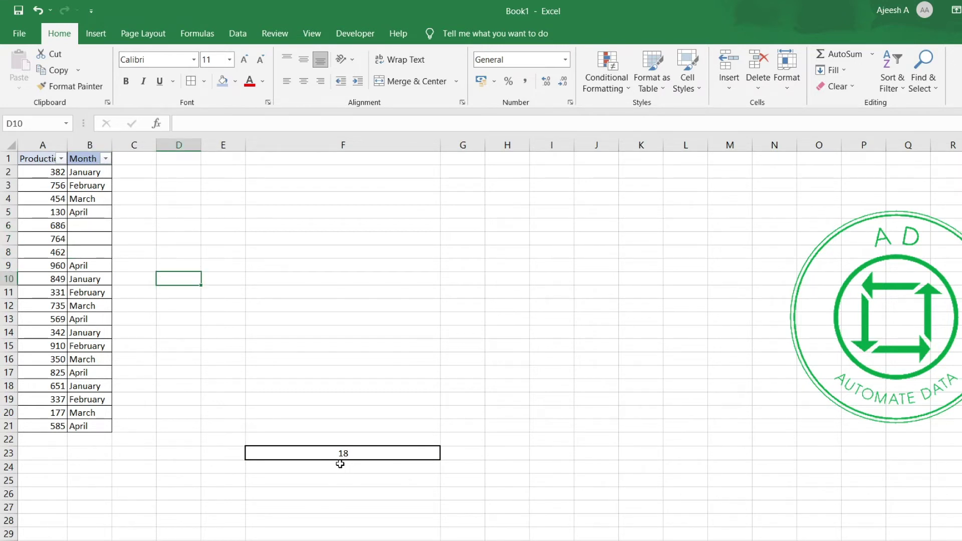
{"action": "left_click", "coordinate": [91, 322]}
{"action": "left_click", "coordinate": [82, 189]}
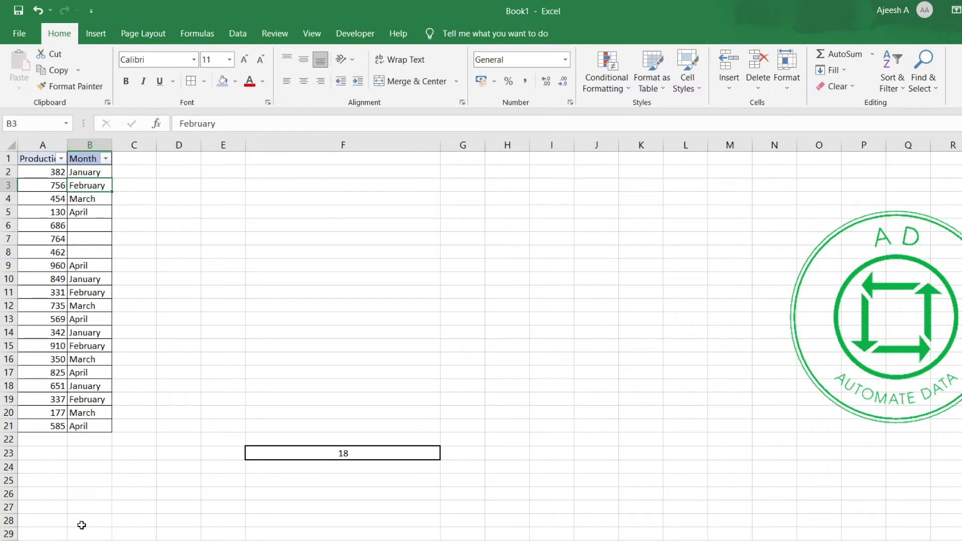
{"action": "left_click", "coordinate": [355, 450]}
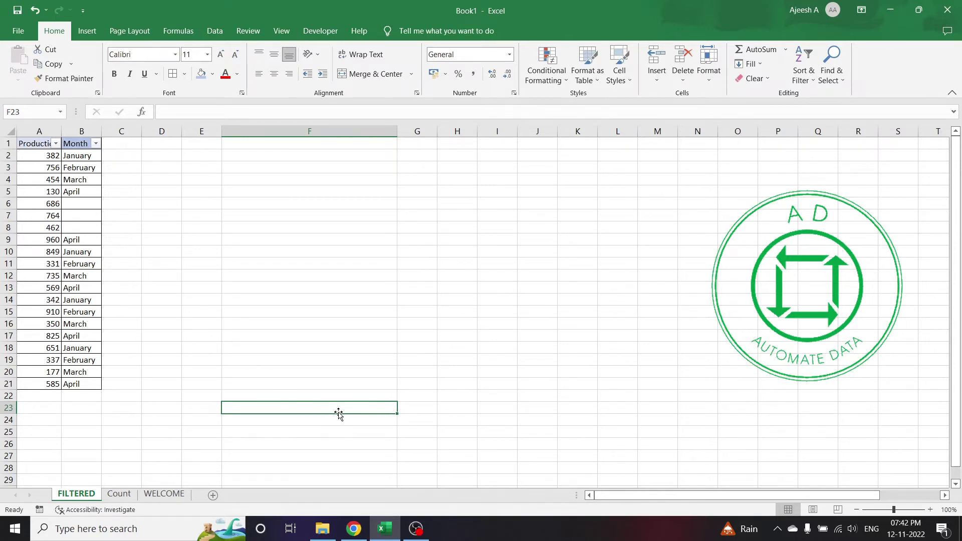
{"action": "type", "text": "=COUNT"}
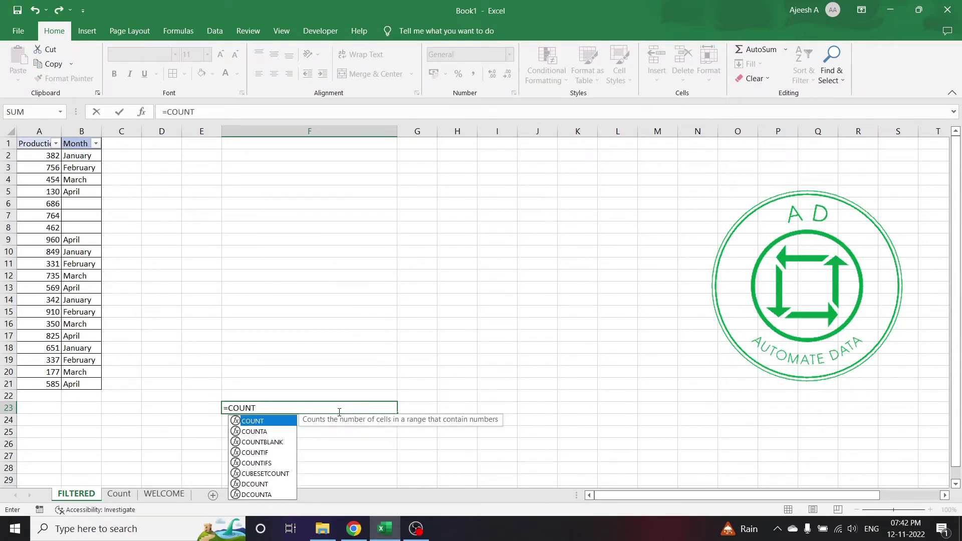
{"action": "type", "text": "BLANK"}
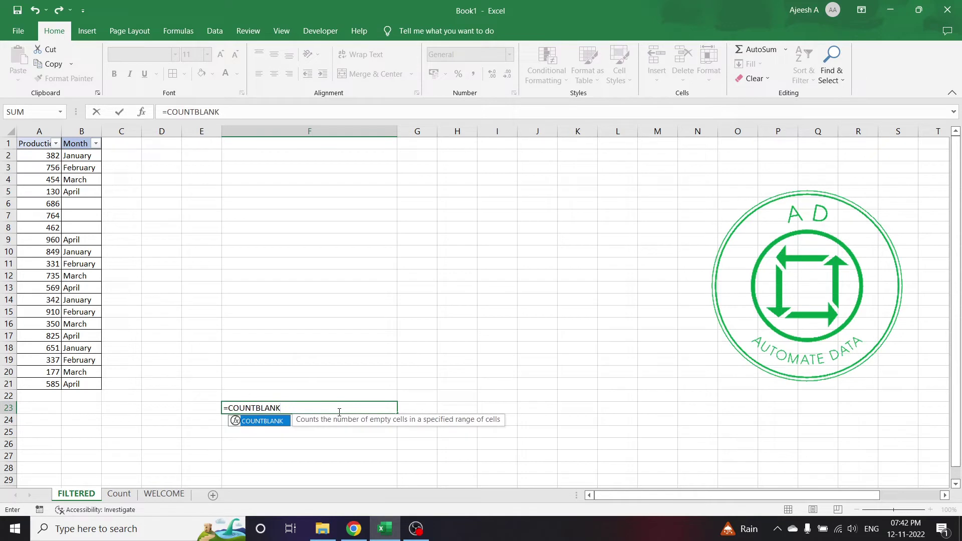
{"action": "type", "text": "("}
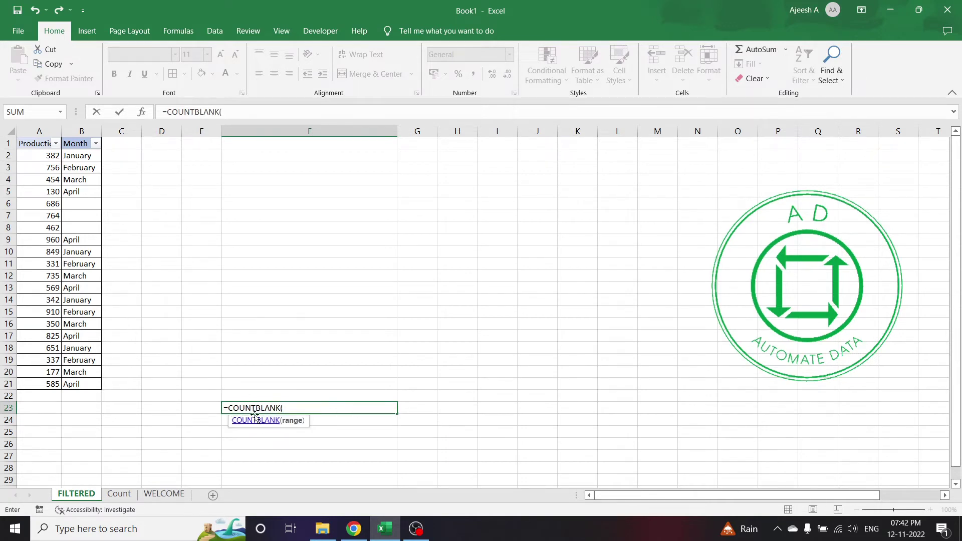
{"action": "left_click", "coordinate": [79, 131]}
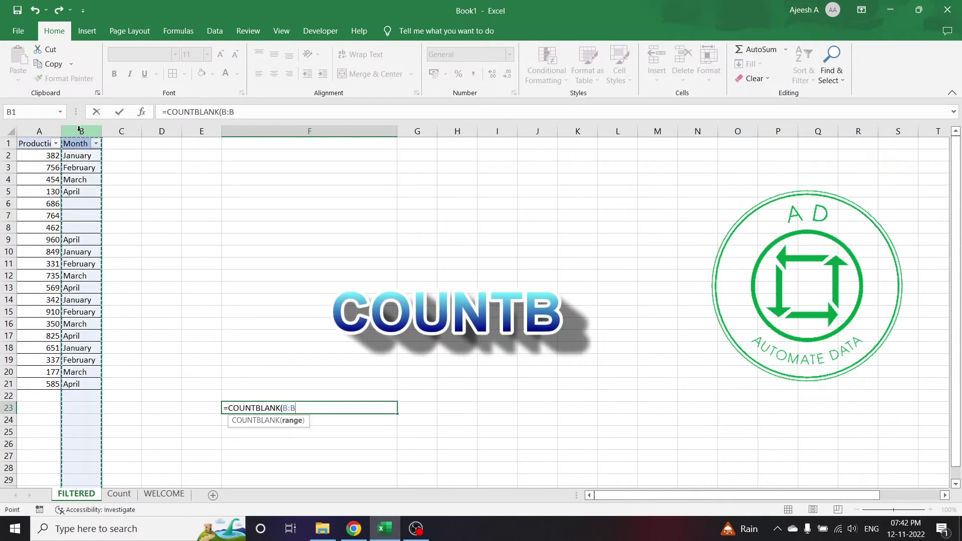
{"action": "type", "text": ")"}
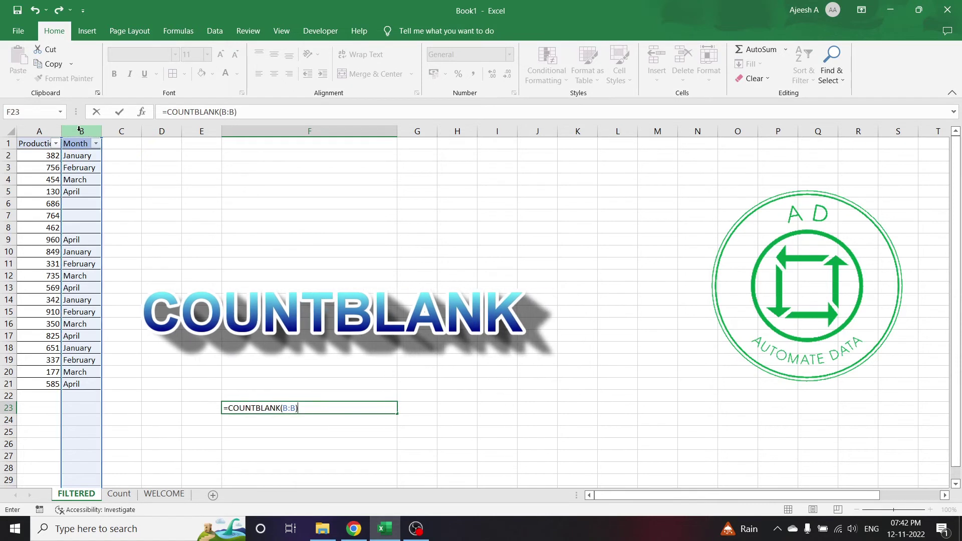
{"action": "key", "text": "Return"}
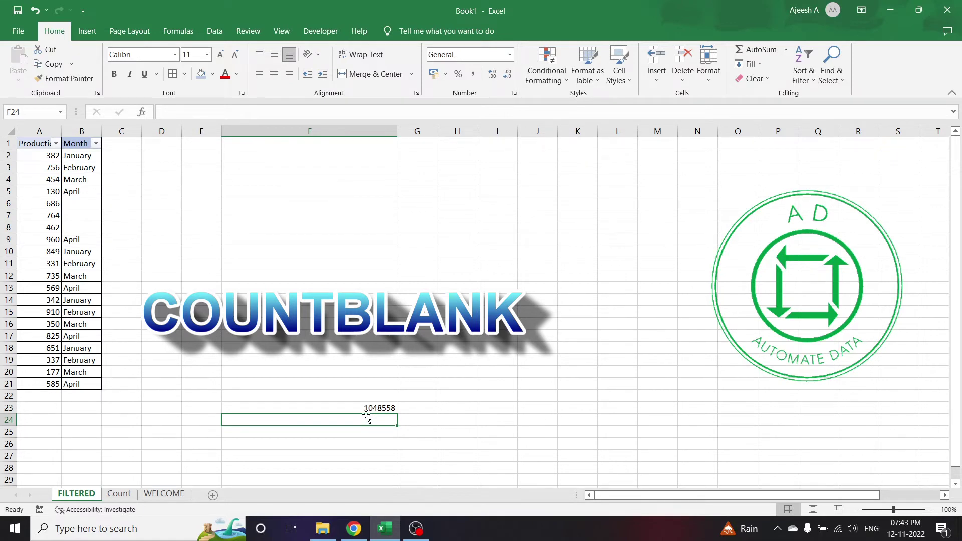
{"action": "left_click", "coordinate": [78, 128]}
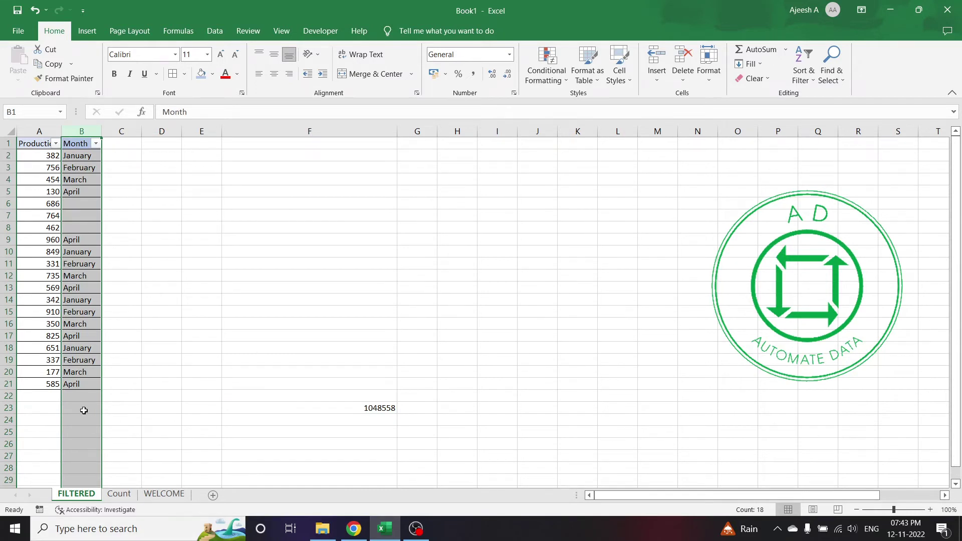
{"action": "left_click", "coordinate": [81, 408]}
{"action": "key", "text": "Down"}
{"action": "key", "text": "Down"}
{"action": "key", "text": "Down"}
{"action": "key", "text": "Down"}
{"action": "key", "text": "Down"}
{"action": "key", "text": "Down"}
{"action": "key", "text": "Down"}
{"action": "key", "text": "Down"}
{"action": "key", "text": "Down"}
{"action": "key", "text": "Down"}
{"action": "key", "text": "Down"}
{"action": "key", "text": "Down"}
{"action": "key", "text": "Down"}
{"action": "key", "text": "Down"}
{"action": "key", "text": "Down"}
{"action": "key", "text": "Down"}
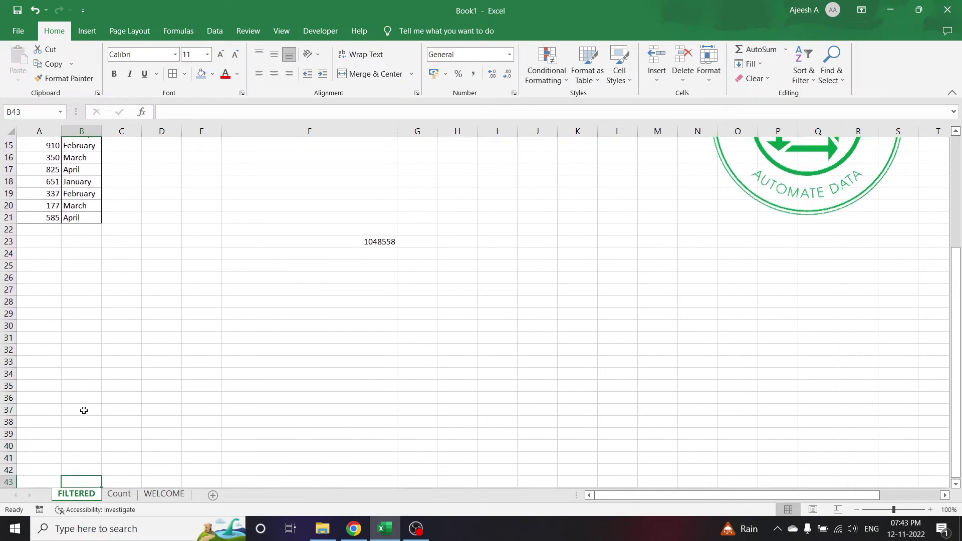
{"action": "key", "text": "Down"}
{"action": "key", "text": "Up"}
{"action": "key", "text": "Up"}
{"action": "key", "text": "Up"}
{"action": "key", "text": "Up"}
{"action": "key", "text": "Up"}
{"action": "key", "text": "Up"}
{"action": "key", "text": "Up"}
{"action": "key", "text": "Up"}
{"action": "key", "text": "Up"}
{"action": "key", "text": "Up"}
{"action": "key", "text": "Up"}
{"action": "key", "text": "Up"}
{"action": "key", "text": "Up"}
{"action": "key", "text": "Up"}
{"action": "key", "text": "Up"}
{"action": "key", "text": "Up"}
{"action": "key", "text": "Up"}
{"action": "key", "text": "Up"}
{"action": "key", "text": "Up"}
{"action": "key", "text": "Up"}
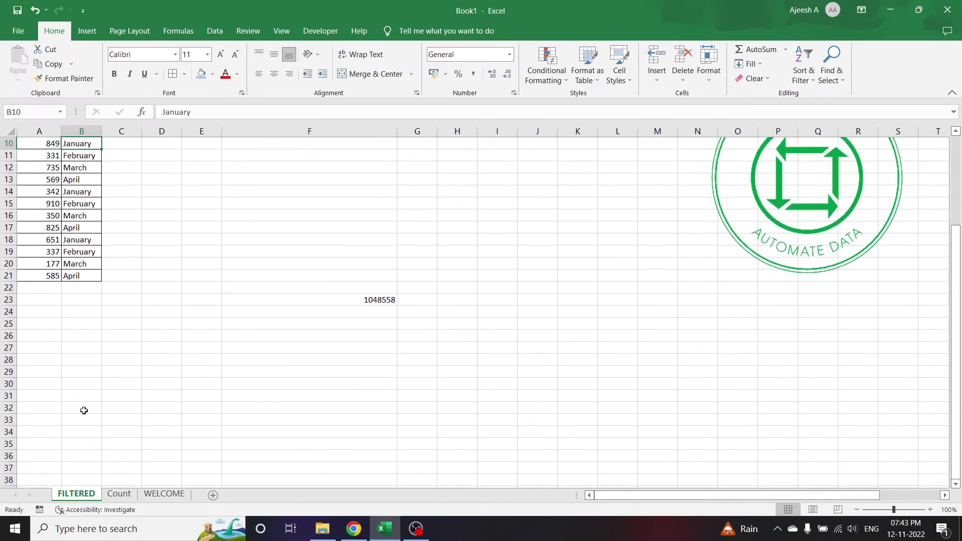
{"action": "left_click", "coordinate": [362, 408]}
{"action": "key", "text": "Delete"}
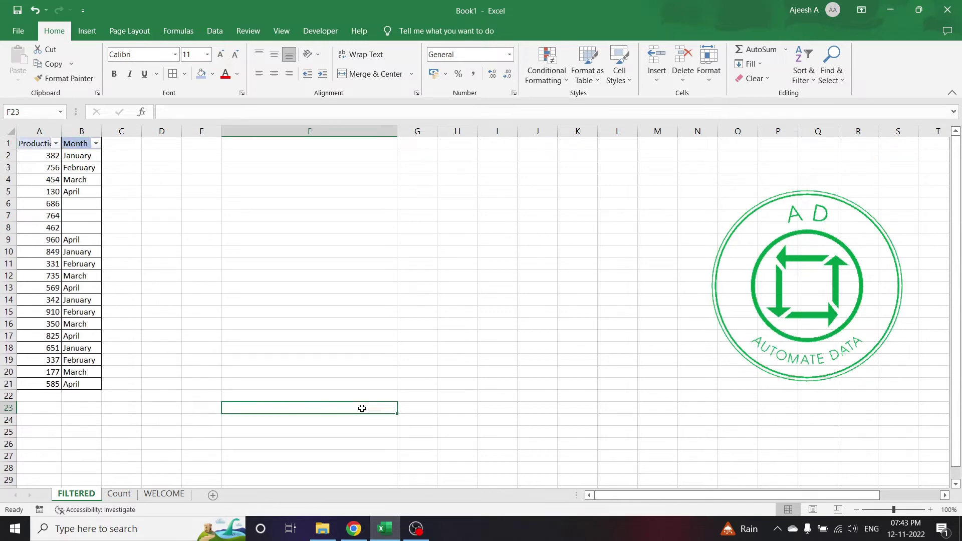
Enter =COUNTBLANK(B2:B21) in F23, returning 3, and select the blank cells B6:B8.
{"action": "type", "text": "=CO"}
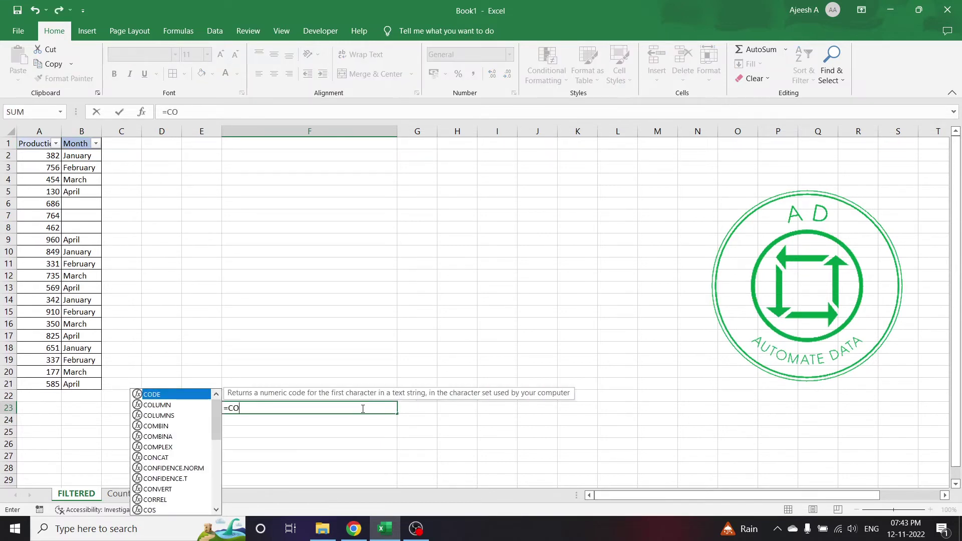
{"action": "type", "text": "UNTBLAN"}
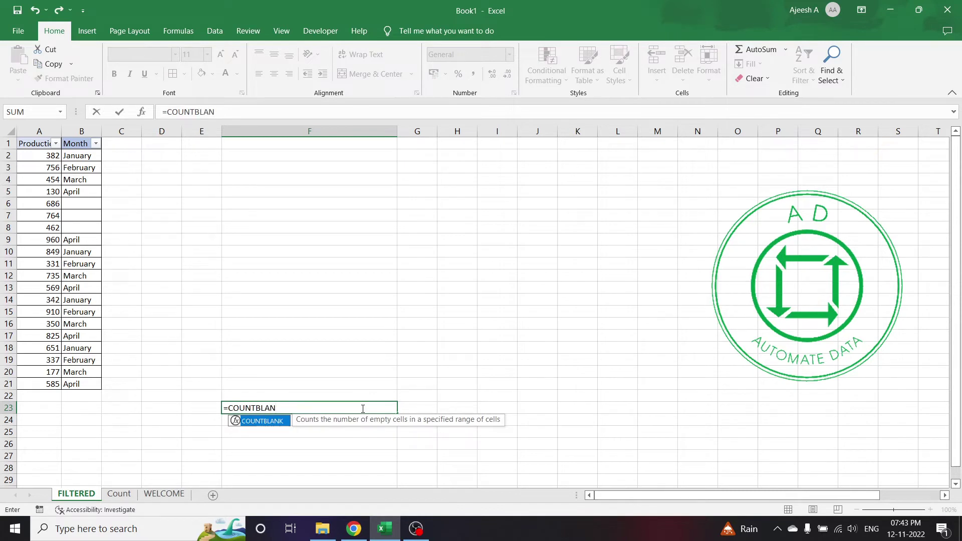
{"action": "key", "text": "Tab"}
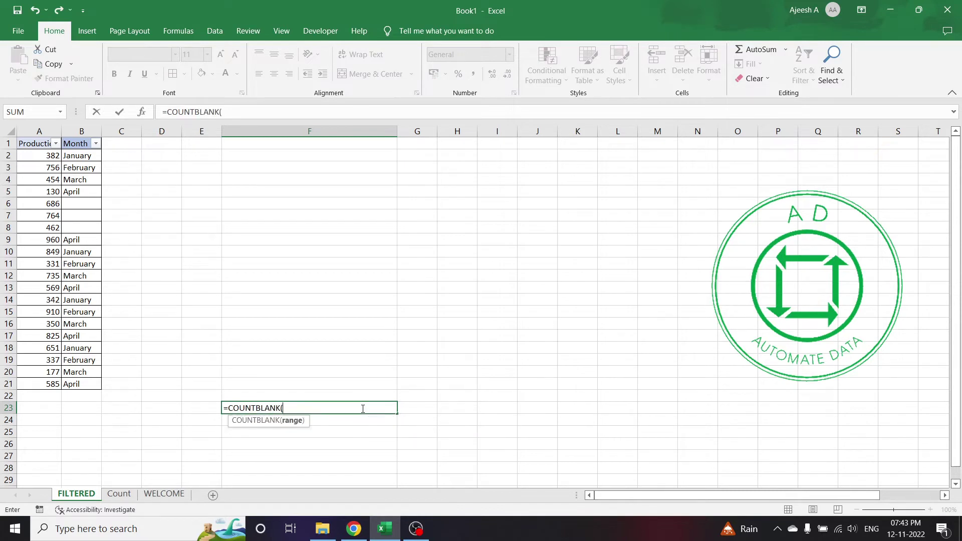
{"action": "left_click_drag", "start_coordinate": [83, 157], "coordinate": [74, 385]}
{"action": "key", "text": "ctrl+Return"}
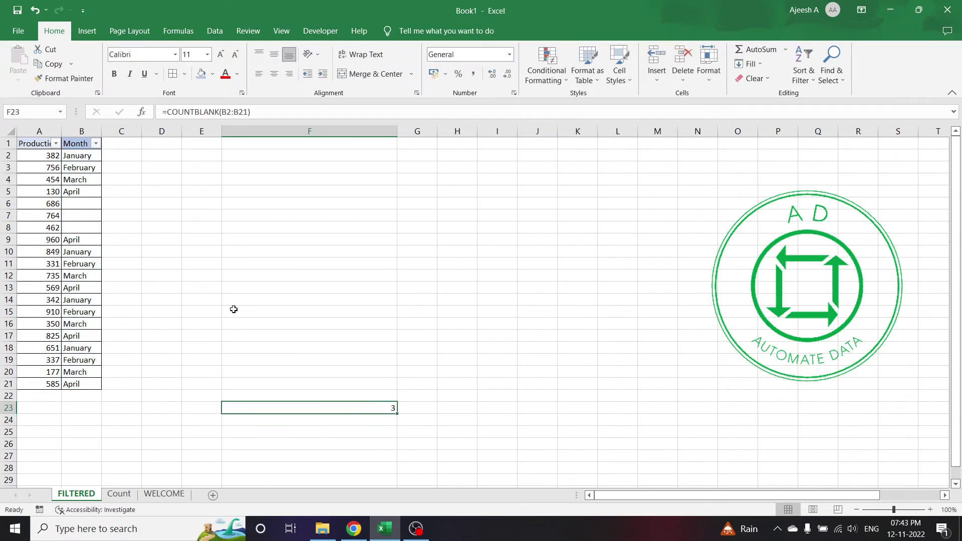
{"action": "left_click", "coordinate": [84, 207]}
{"action": "left_click_drag", "start_coordinate": [85, 207], "coordinate": [83, 230]}
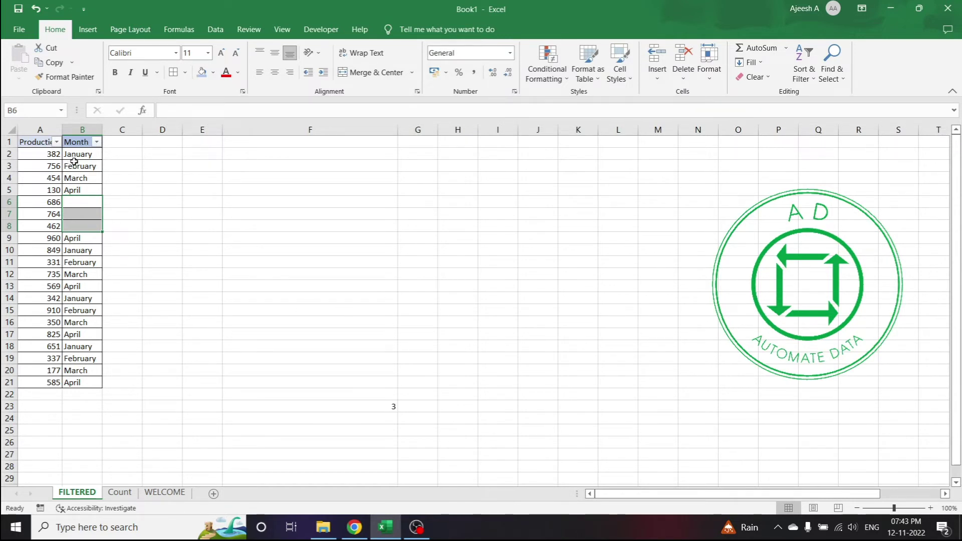
{"action": "left_click_drag", "start_coordinate": [74, 159], "coordinate": [73, 378]}
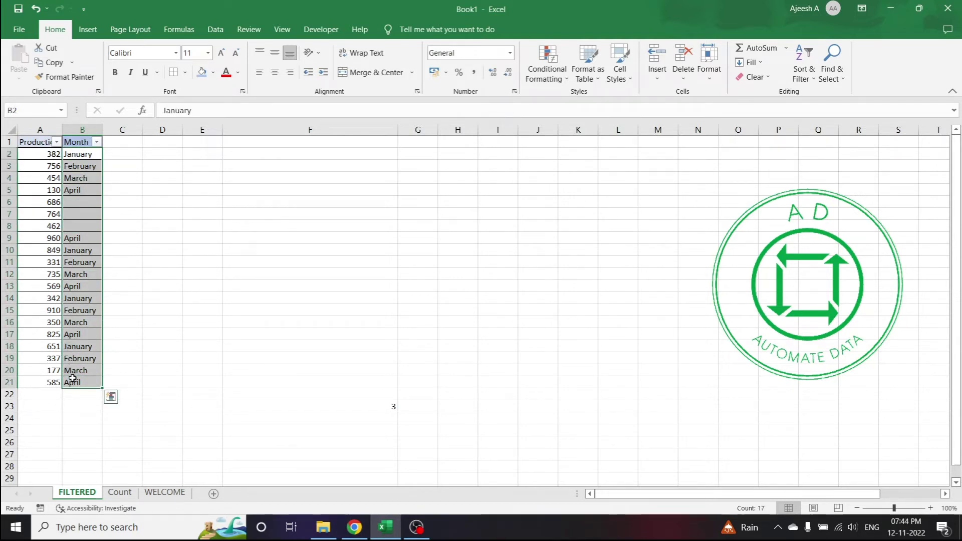
{"action": "left_click_drag", "start_coordinate": [80, 145], "coordinate": [77, 390]}
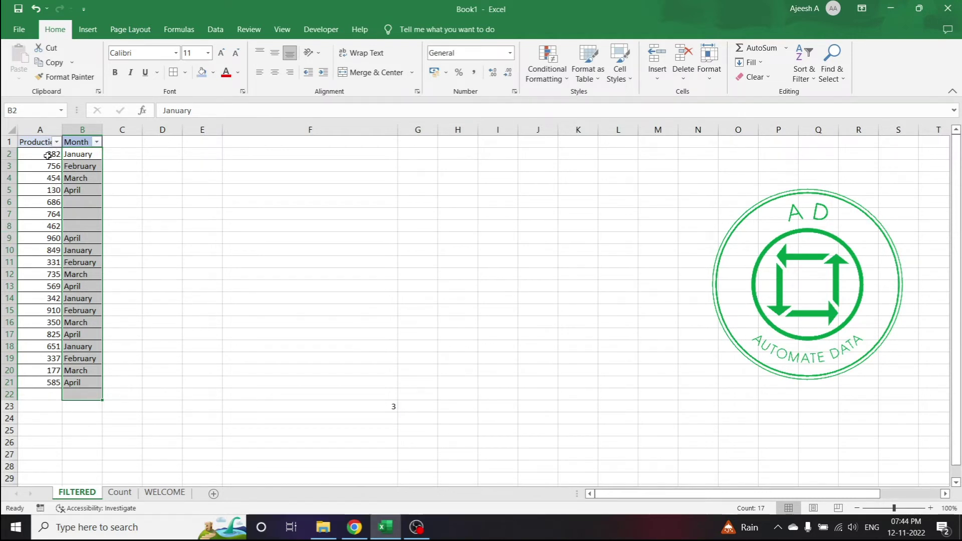
{"action": "left_click_drag", "start_coordinate": [48, 156], "coordinate": [48, 236]}
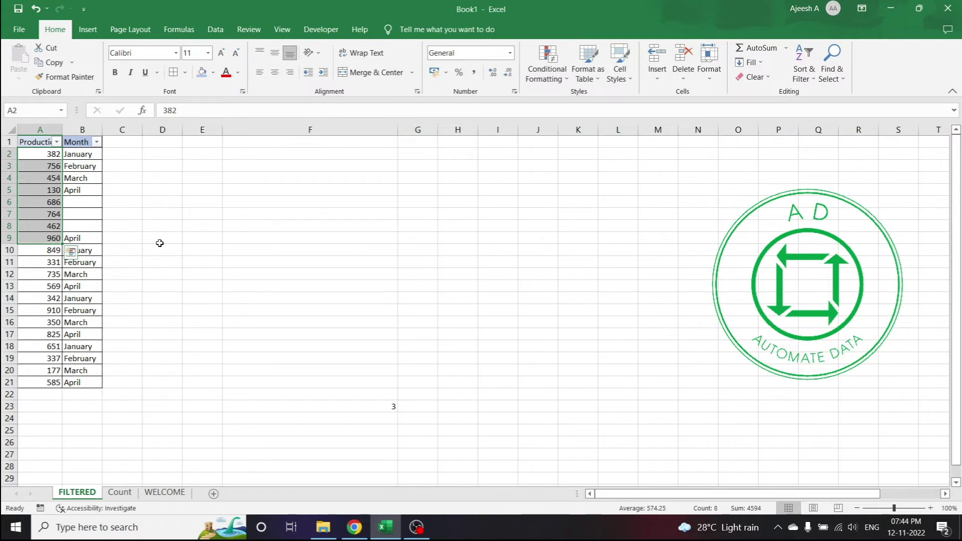
{"action": "left_click", "coordinate": [381, 409]}
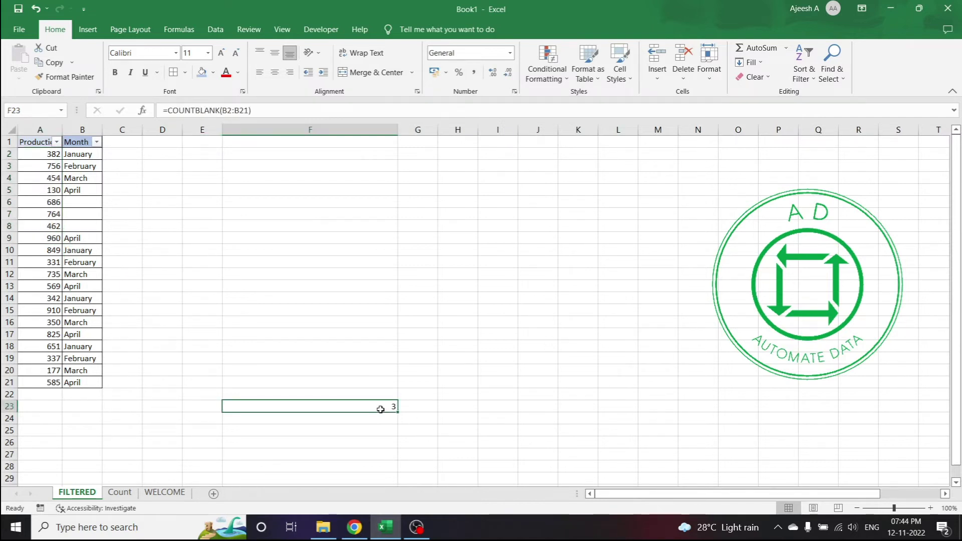
Enter =COUNTIF(B:B,"January") in F23 to count the January entries.
{"action": "type", "text": "="}
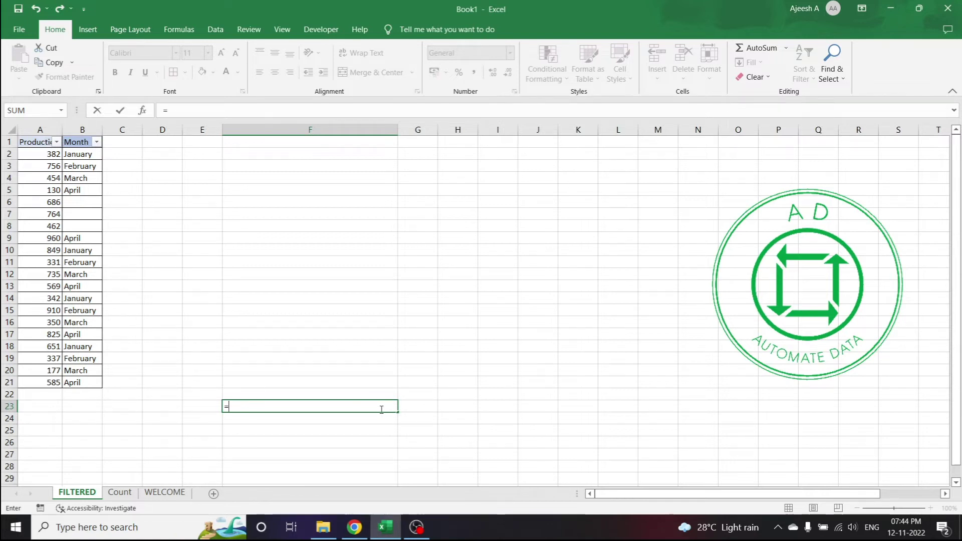
{"action": "type", "text": "COUNT"}
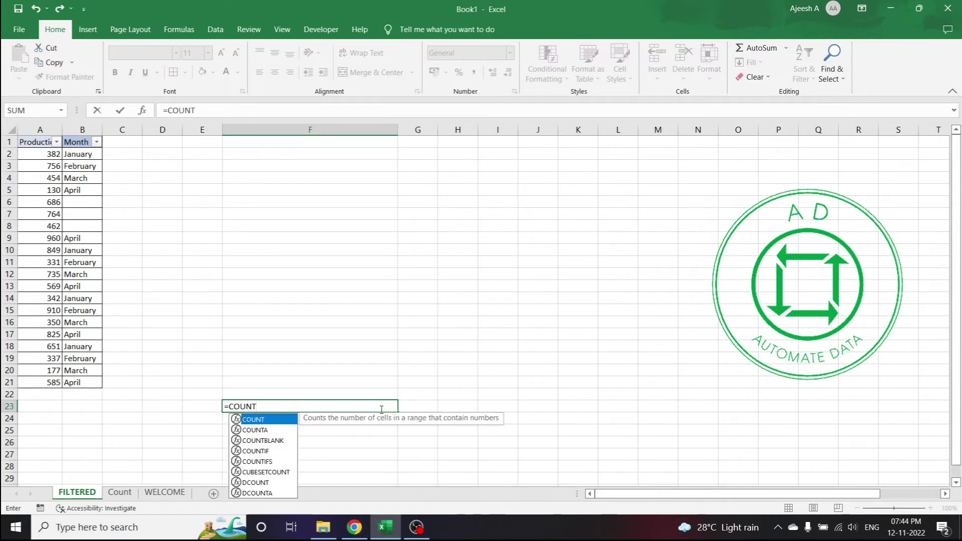
{"action": "type", "text": "IF"}
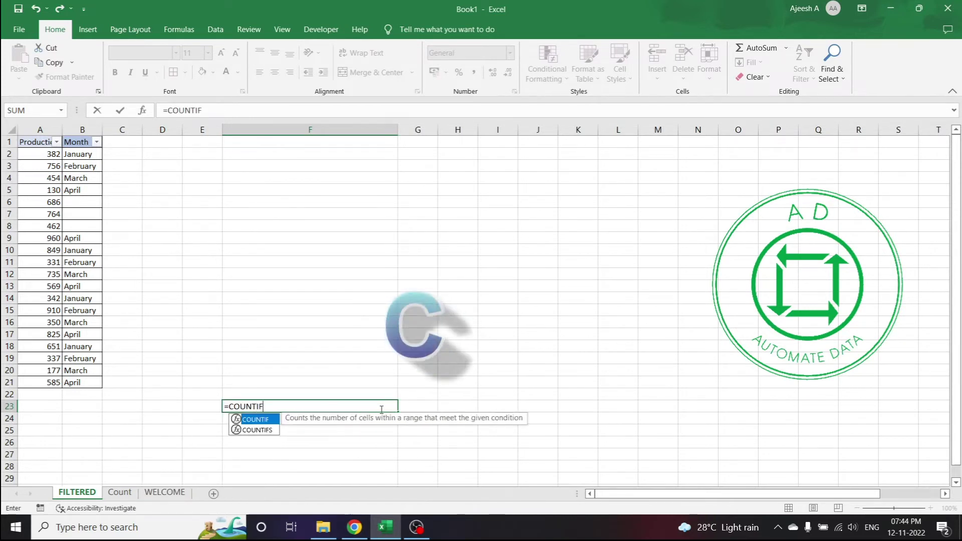
{"action": "type", "text": "("}
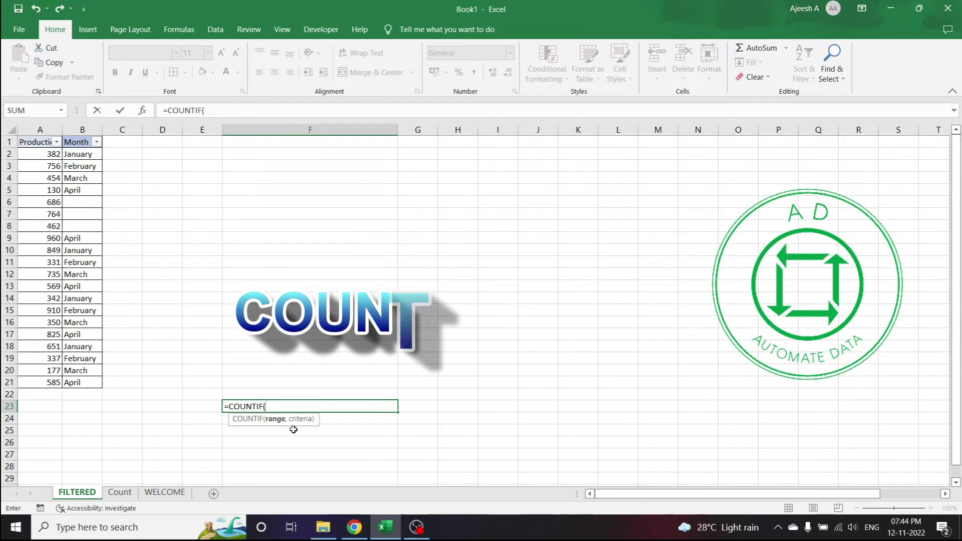
{"action": "left_click", "coordinate": [87, 126]}
{"action": "type", "text": ","}
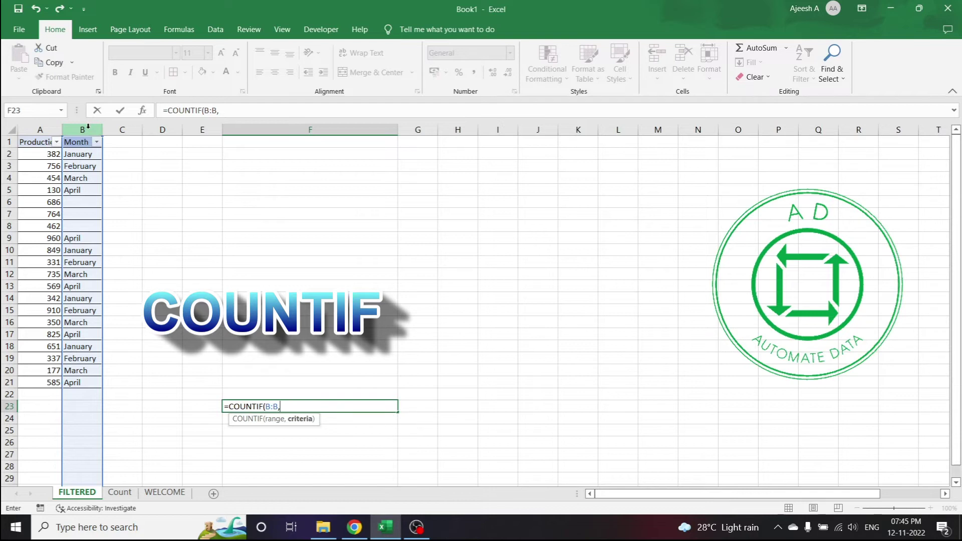
{"action": "type", "text": "\"J"}
{"action": "key", "text": "Caps_Lock"}
{"action": "type", "text": "anuary"}
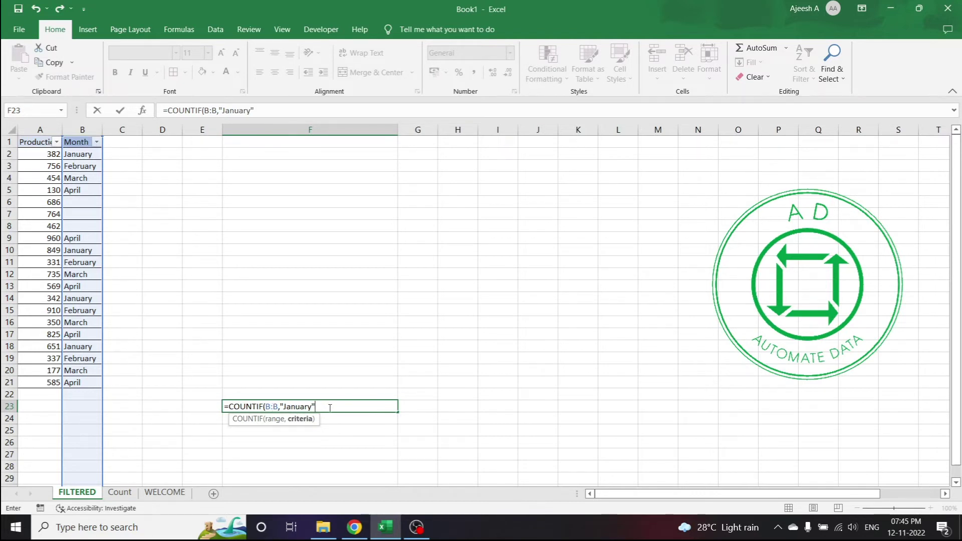
{"action": "type", "text": ")"}
{"action": "key", "text": "Return"}
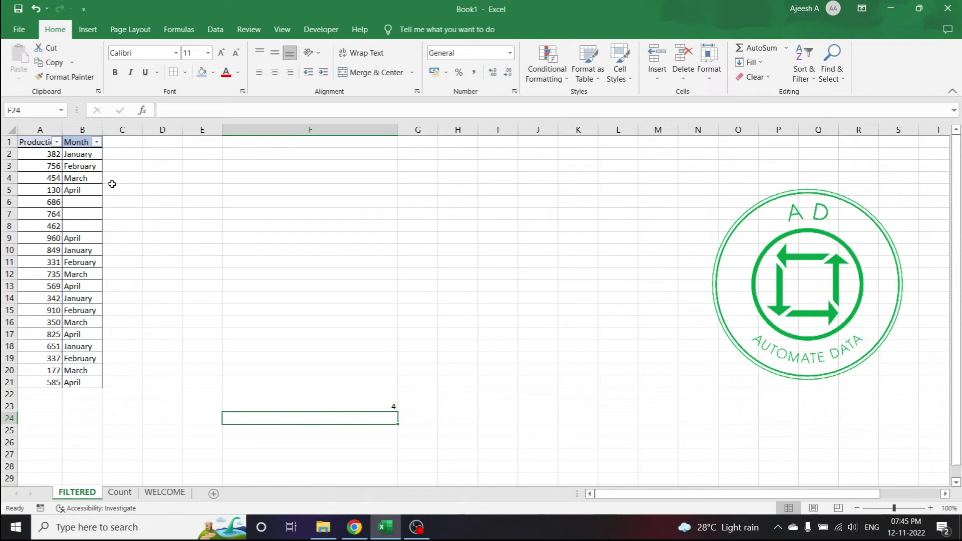
Verify the four January entries in B2, B10, B14 and B18, then undo F23's formula.
{"action": "left_click", "coordinate": [86, 153]}
{"action": "left_click", "coordinate": [90, 250]}
{"action": "left_click", "coordinate": [85, 299]}
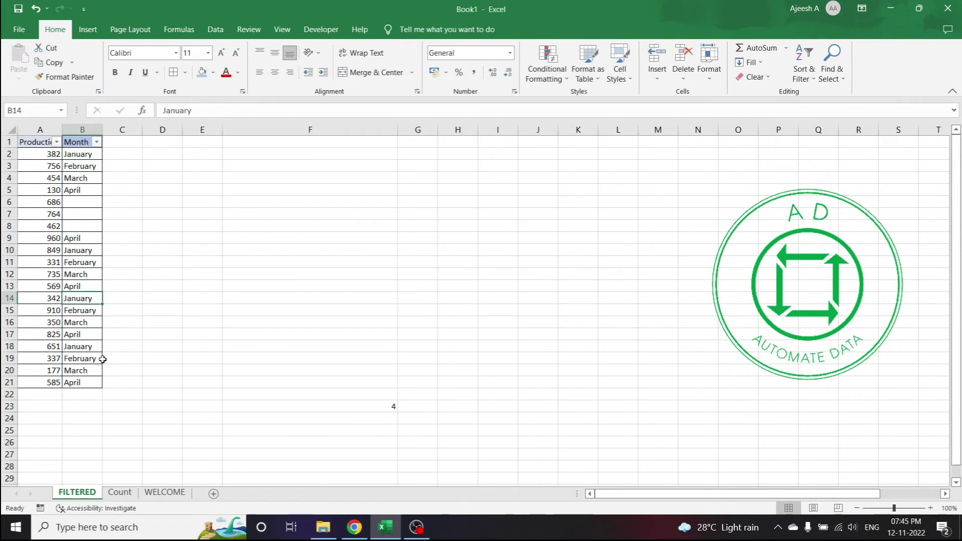
{"action": "left_click", "coordinate": [83, 346]}
{"action": "left_click", "coordinate": [377, 405]}
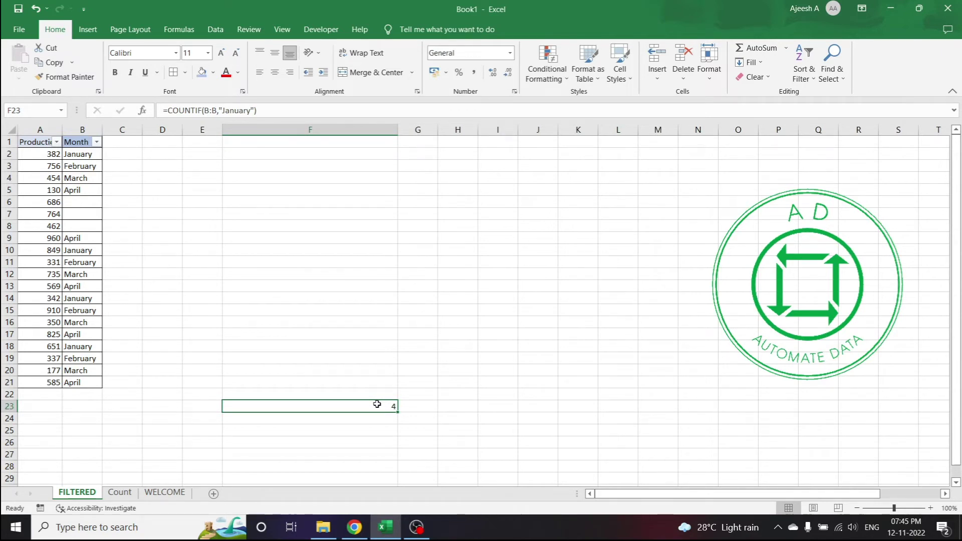
{"action": "key", "text": "ctrl+z"}
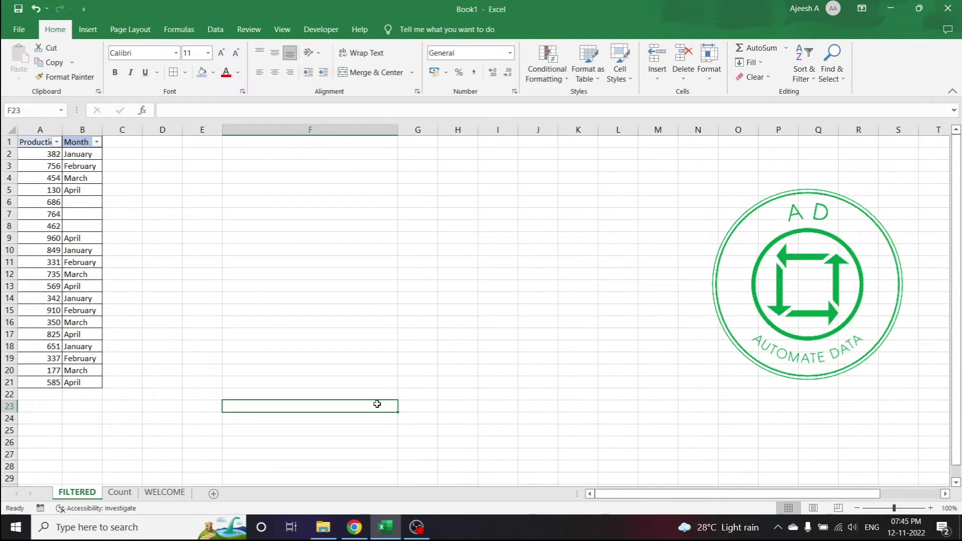
Start =COUNTIFS( in F23 using the Month column, removing a duplicate parenthesis.
{"action": "type", "text": "=coun"}
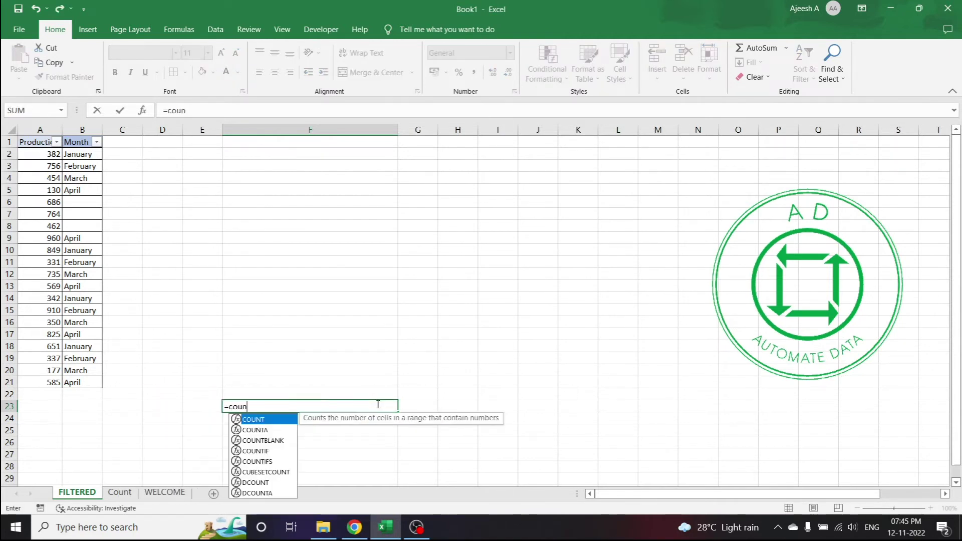
{"action": "type", "text": "tifs"}
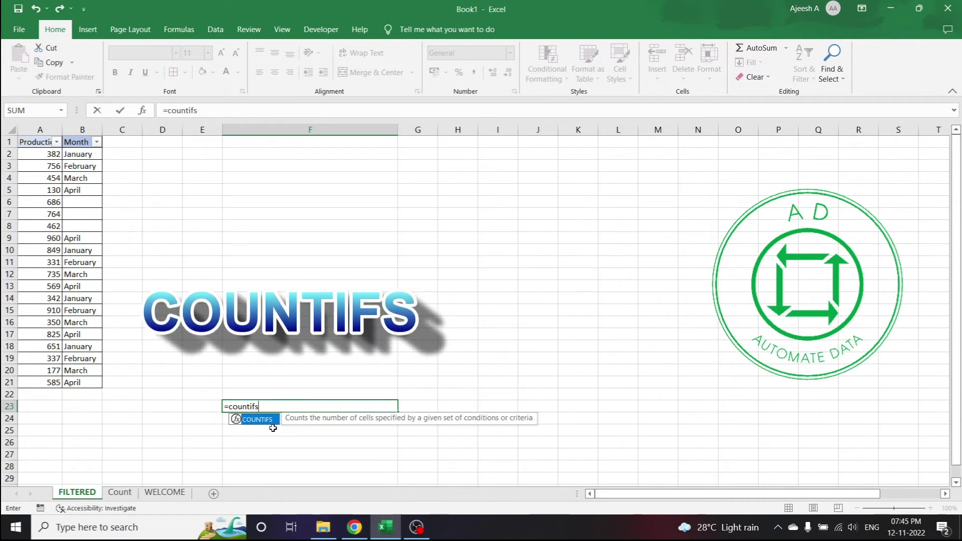
{"action": "key", "text": "Tab"}
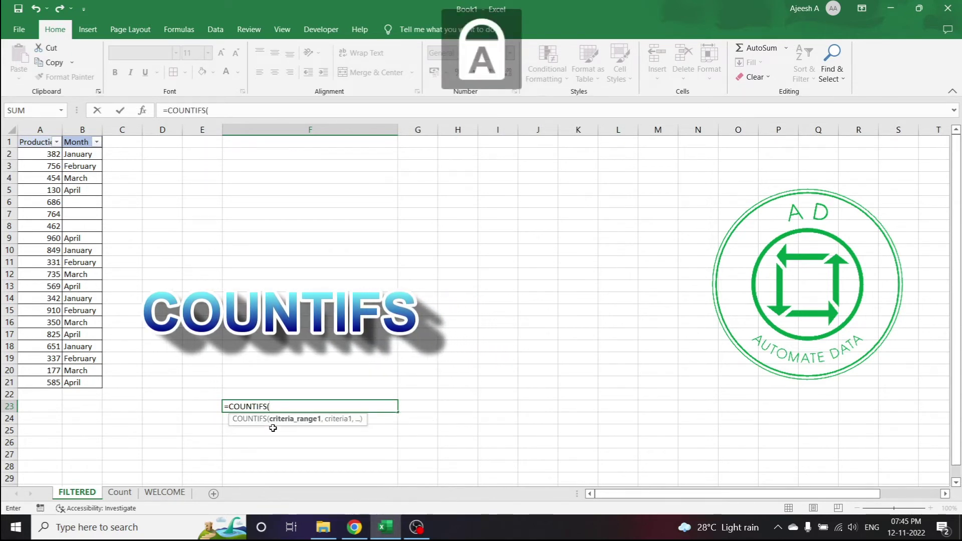
{"action": "type", "text": "("}
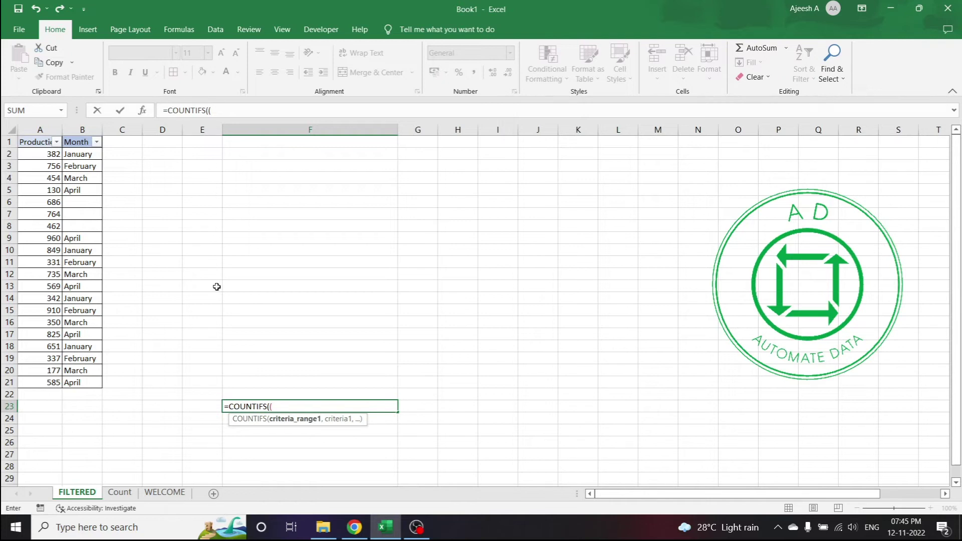
{"action": "left_click", "coordinate": [78, 130]}
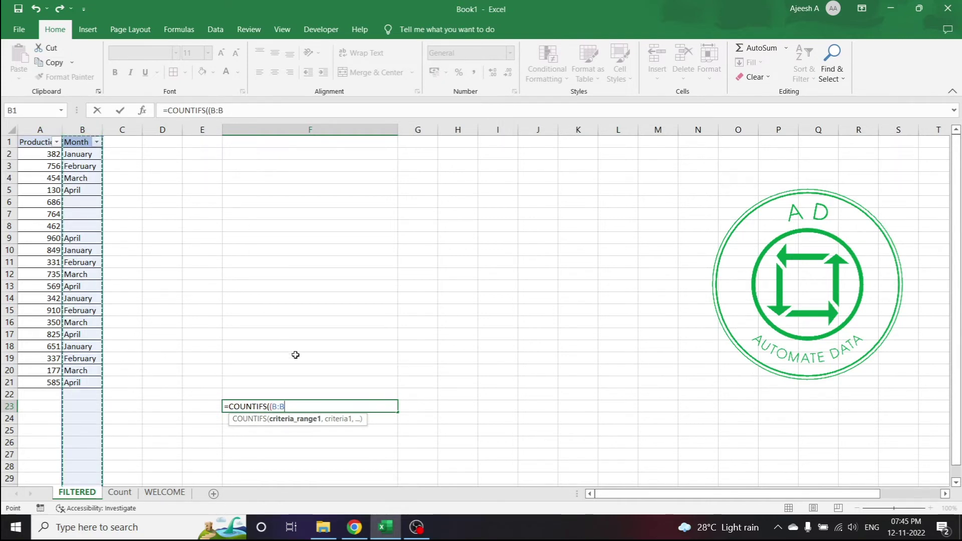
{"action": "type", "text": ","}
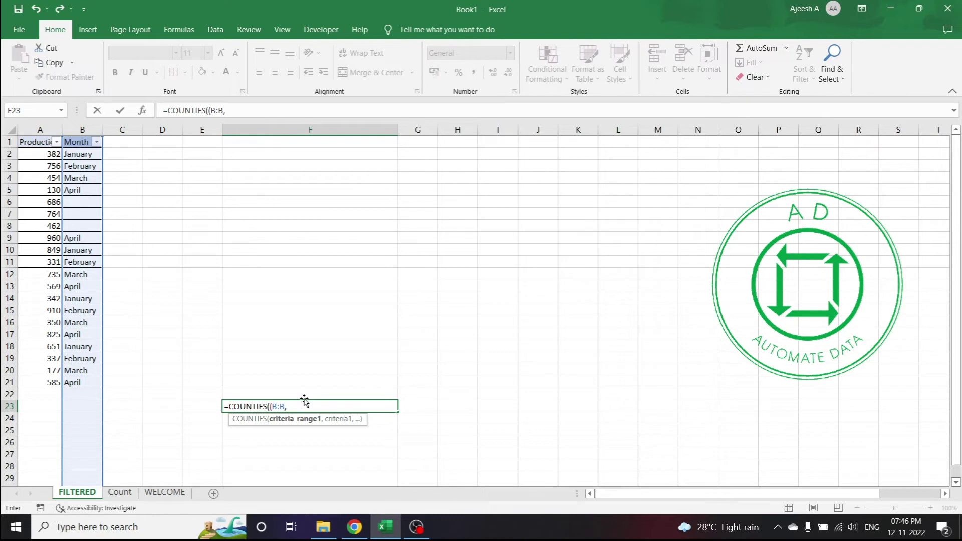
{"action": "left_click", "coordinate": [270, 406]}
{"action": "key", "text": "BackSpace"}
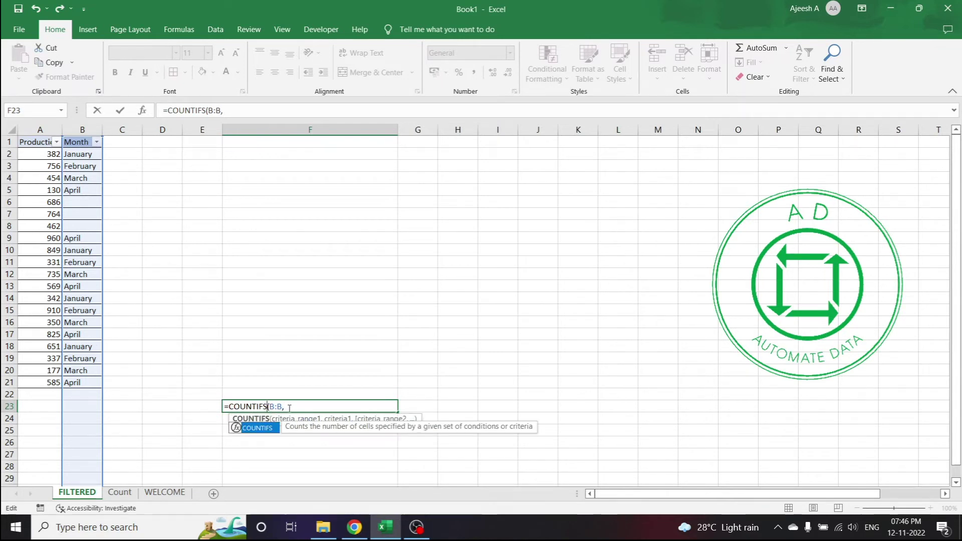
{"action": "left_click", "coordinate": [289, 407]}
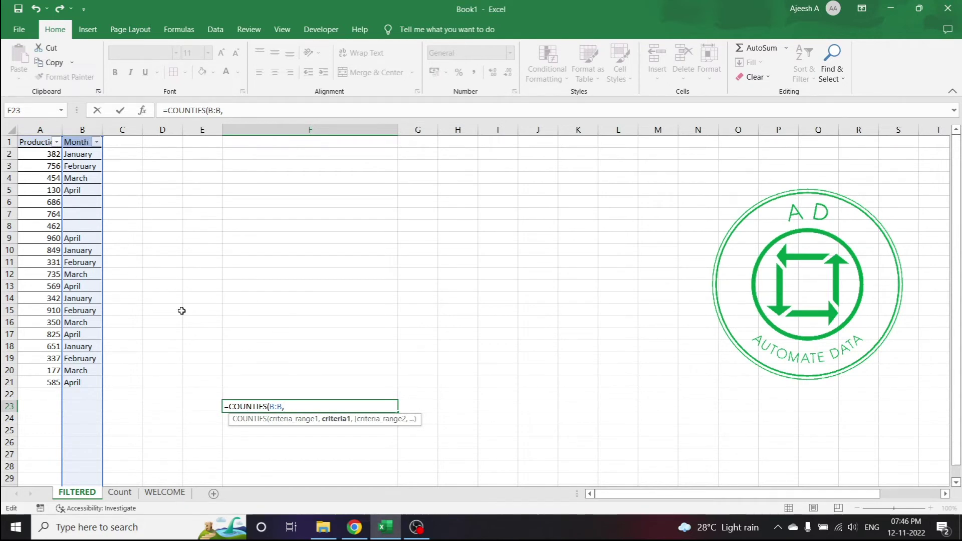
Add the "January" criterion and Production column ">500" condition, and commit the formula.
{"action": "type", "text": "\"Janua"}
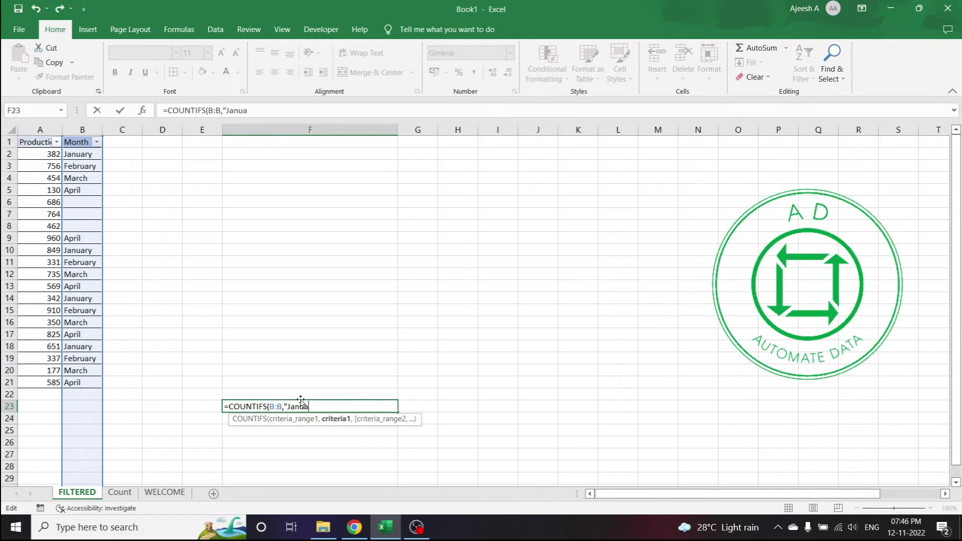
{"action": "type", "text": "ry\","}
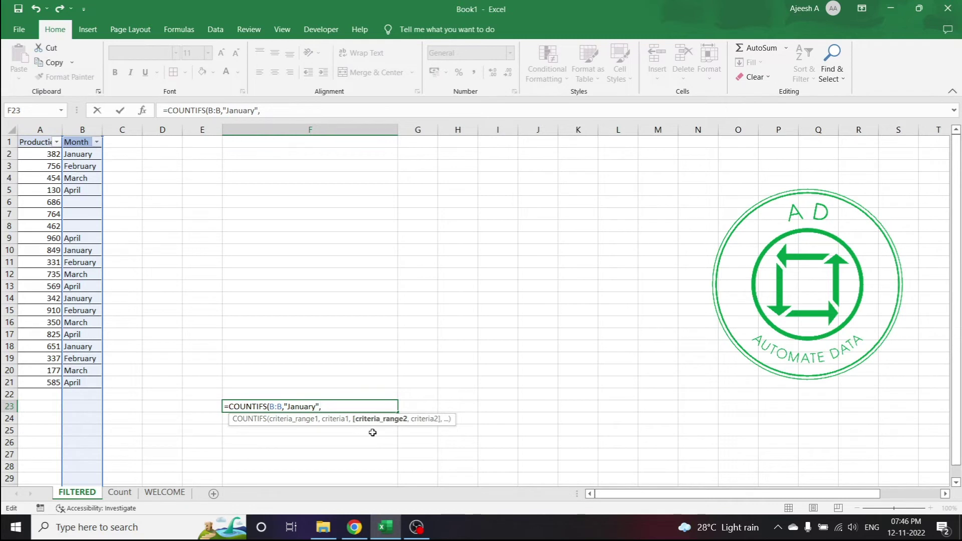
{"action": "left_click", "coordinate": [40, 128]}
{"action": "type", "text": ",\">"}
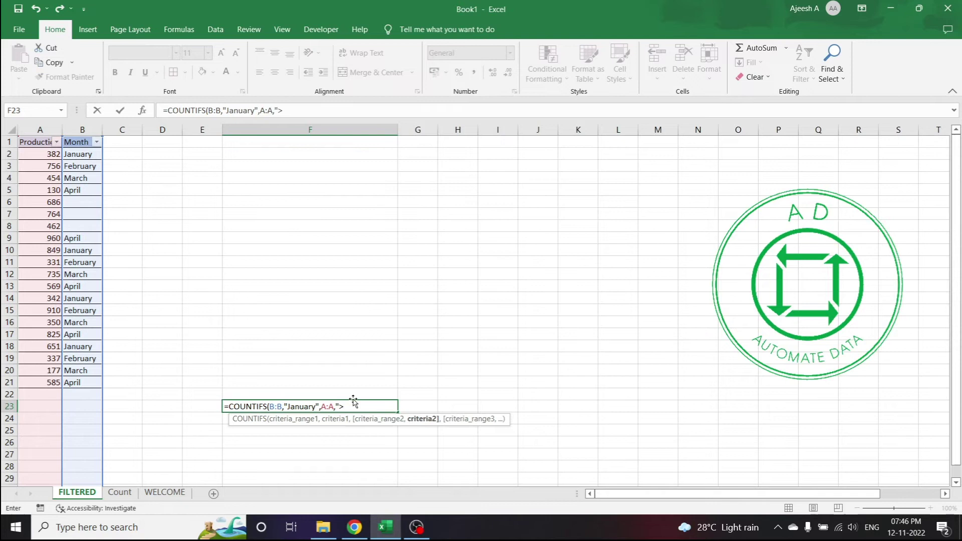
{"action": "type", "text": "500\")"}
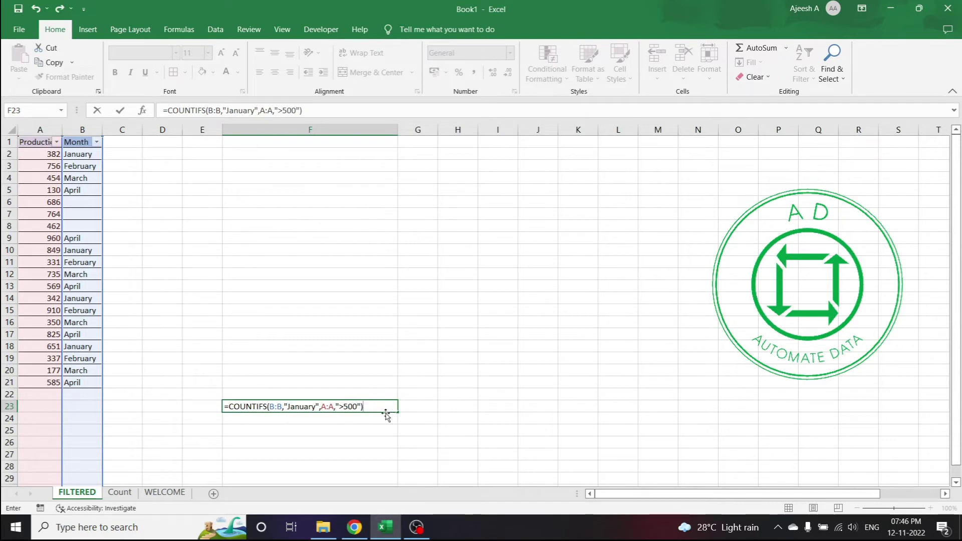
{"action": "key", "text": "Return"}
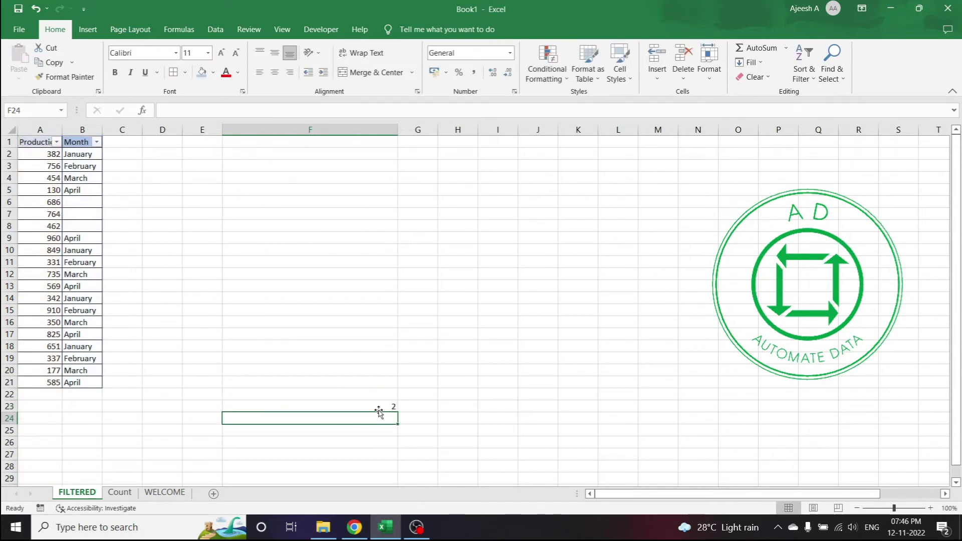
Review F23's COUNTIFS formula against B2 and the row 18 values.
{"action": "left_click", "coordinate": [375, 404]}
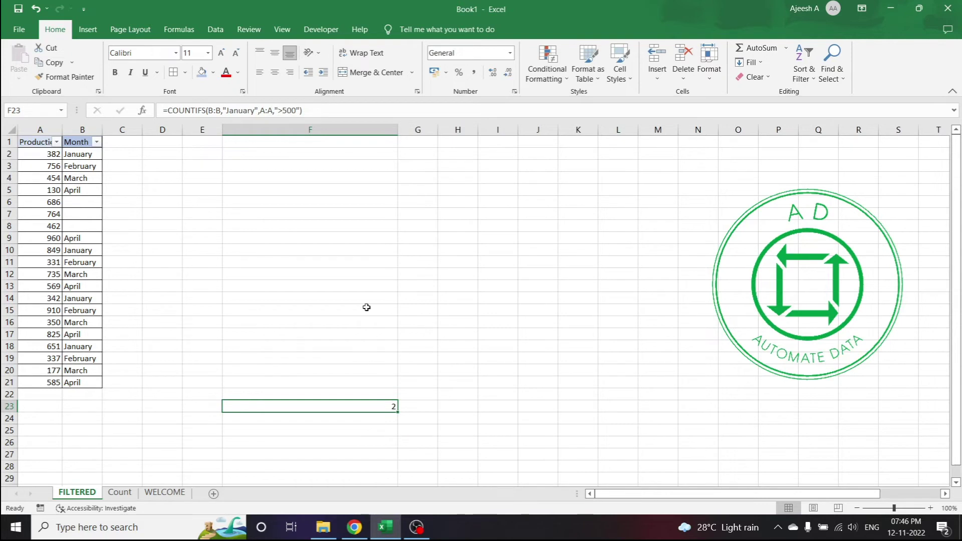
{"action": "left_click", "coordinate": [302, 110]}
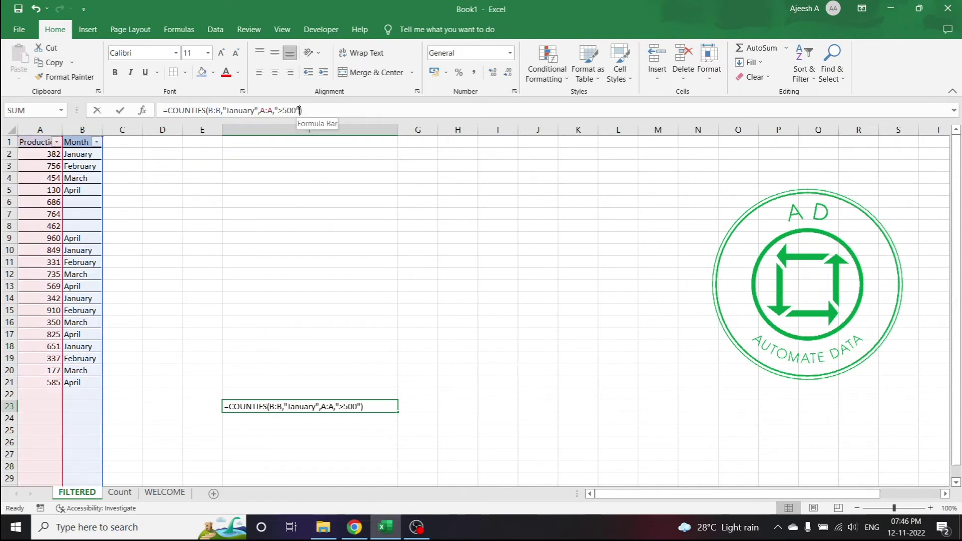
{"action": "left_click", "coordinate": [219, 222]}
{"action": "left_click", "coordinate": [79, 155]}
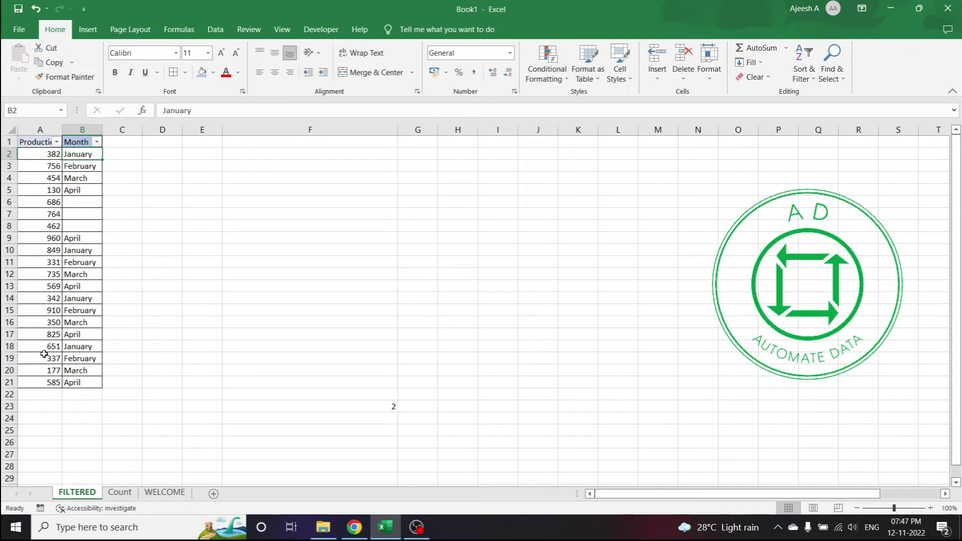
{"action": "left_click_drag", "start_coordinate": [59, 350], "coordinate": [80, 347]}
Recheck B2 and the >500 condition, then clear F23 and select the Month column.
{"action": "left_click", "coordinate": [82, 155]}
{"action": "left_click", "coordinate": [374, 408]}
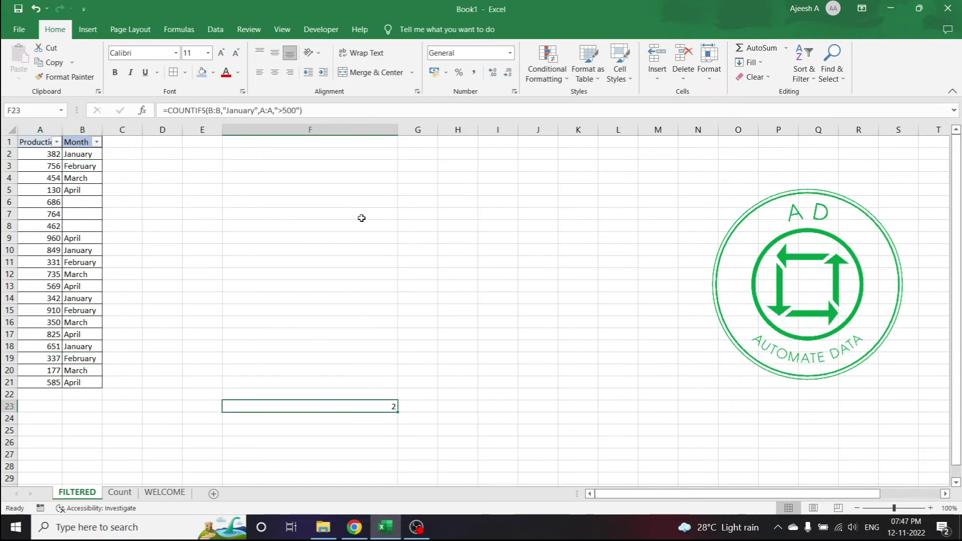
{"action": "left_click_drag", "start_coordinate": [300, 110], "coordinate": [276, 110]}
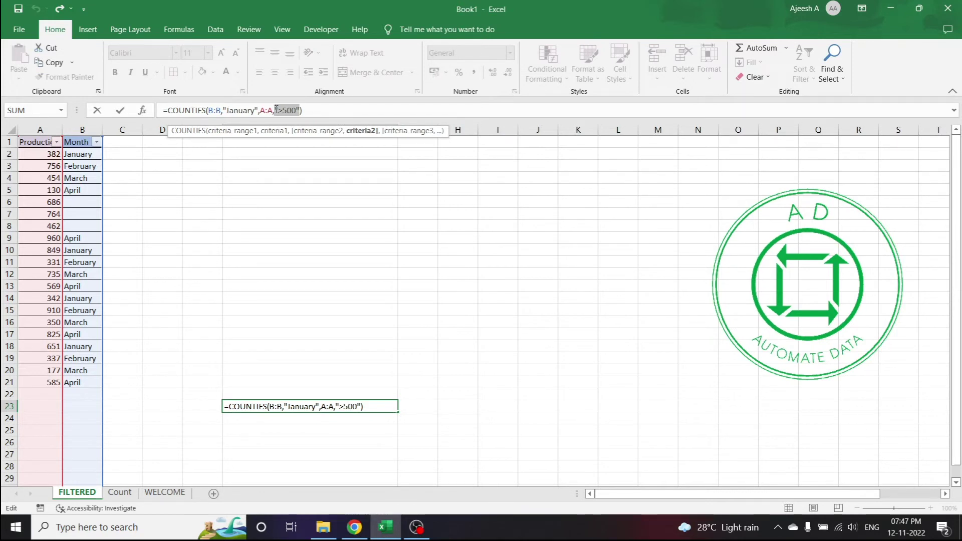
{"action": "key", "text": "Escape"}
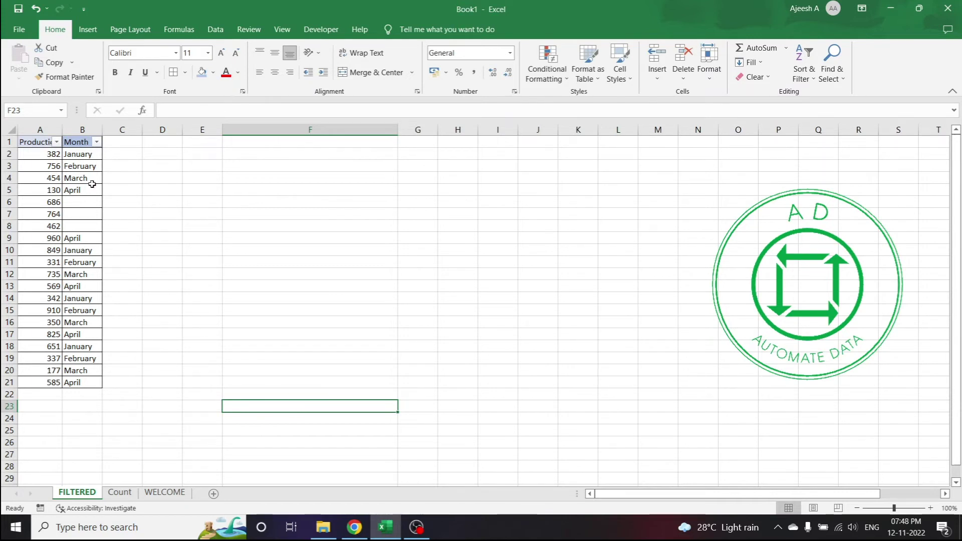
{"action": "left_click", "coordinate": [76, 126]}
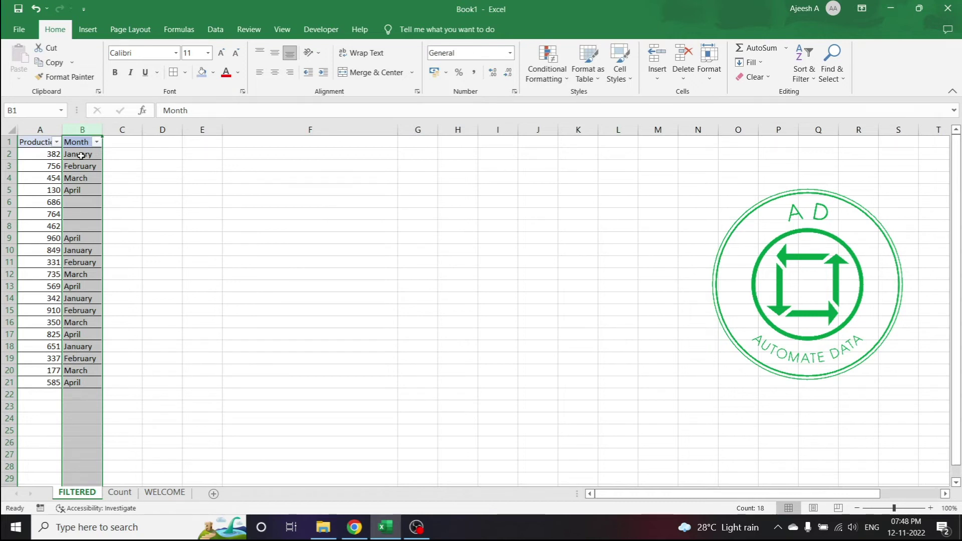
Begin a new =countif formula in F24 beneath the table.
{"action": "left_click", "coordinate": [309, 347]}
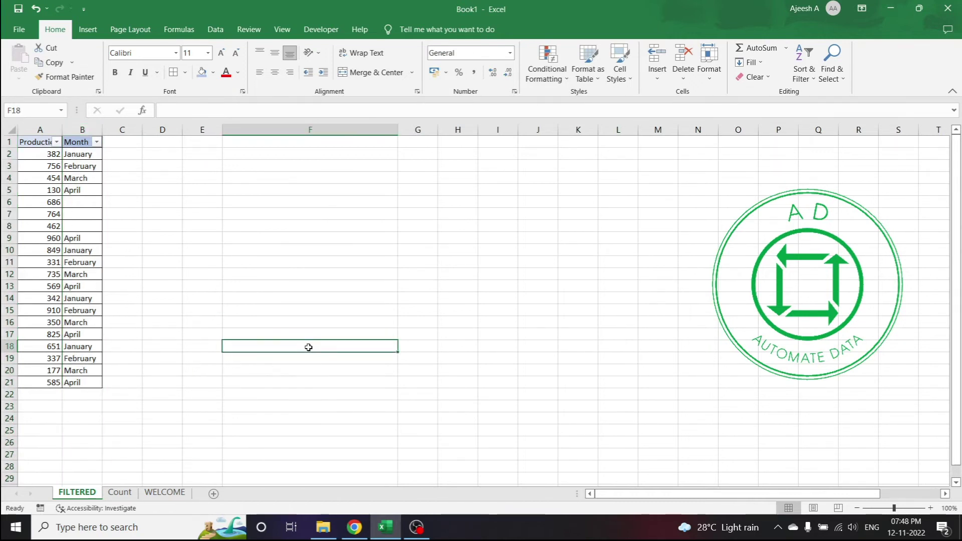
{"action": "left_click", "coordinate": [310, 421]}
{"action": "type", "text": "=countif"}
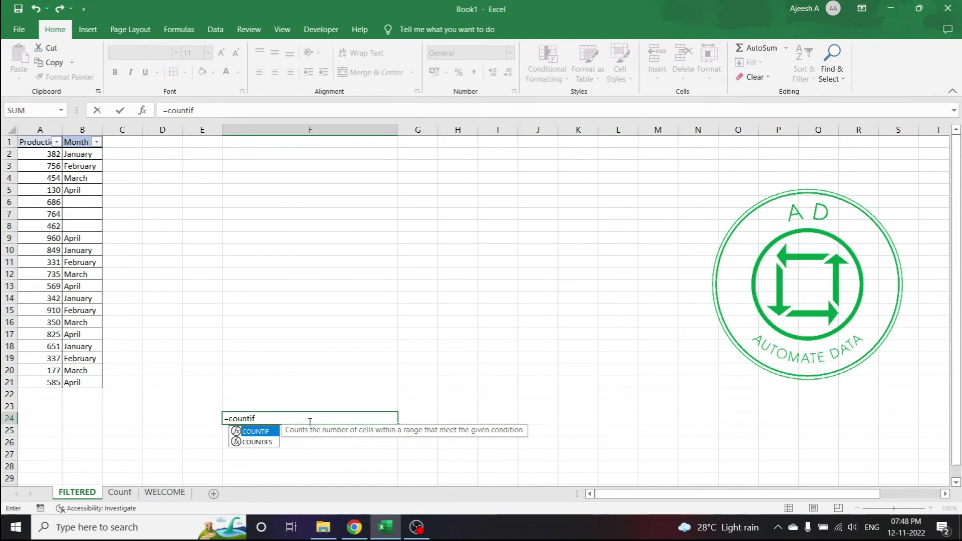
Build a COUNTIF in F24 over the Month column with criterion "January".
{"action": "key", "text": "Tab"}
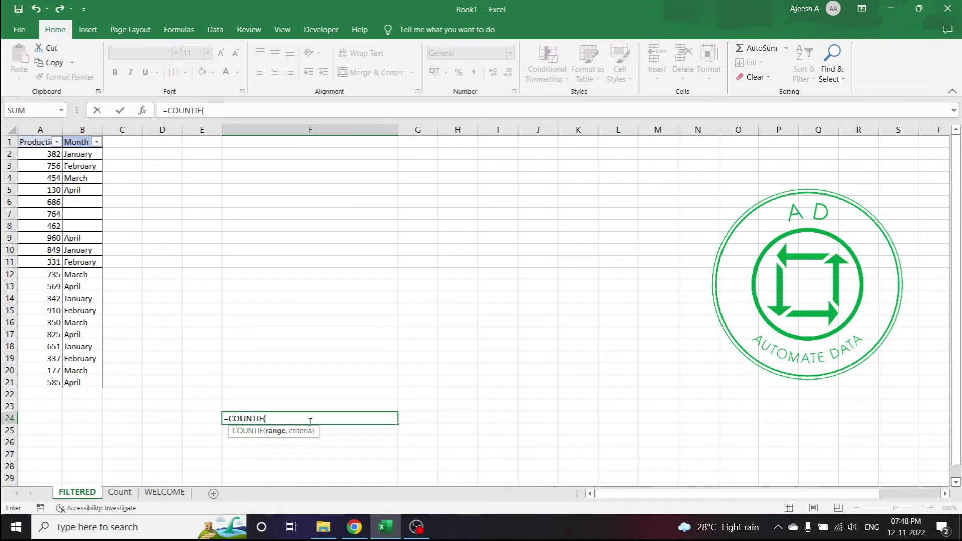
{"action": "left_click", "coordinate": [81, 127]}
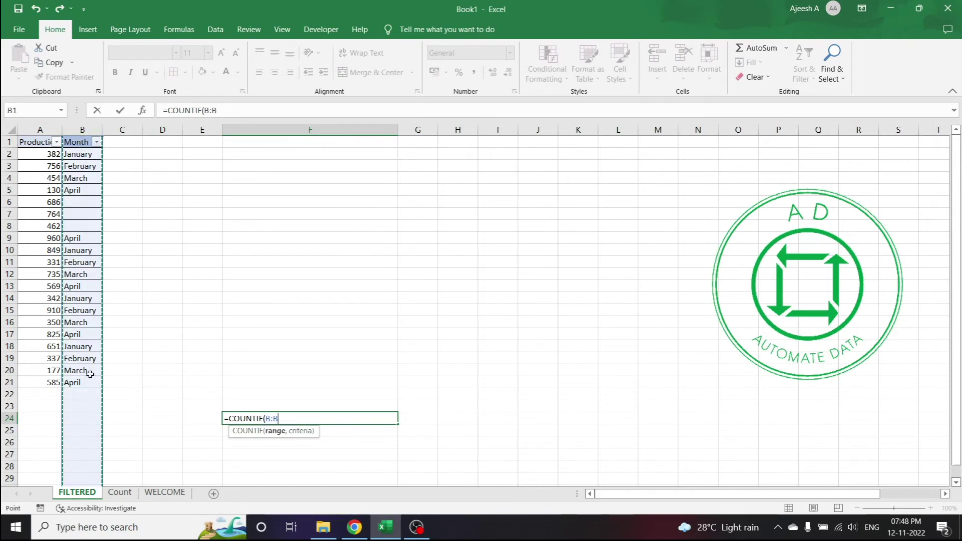
{"action": "type", "text": ","}
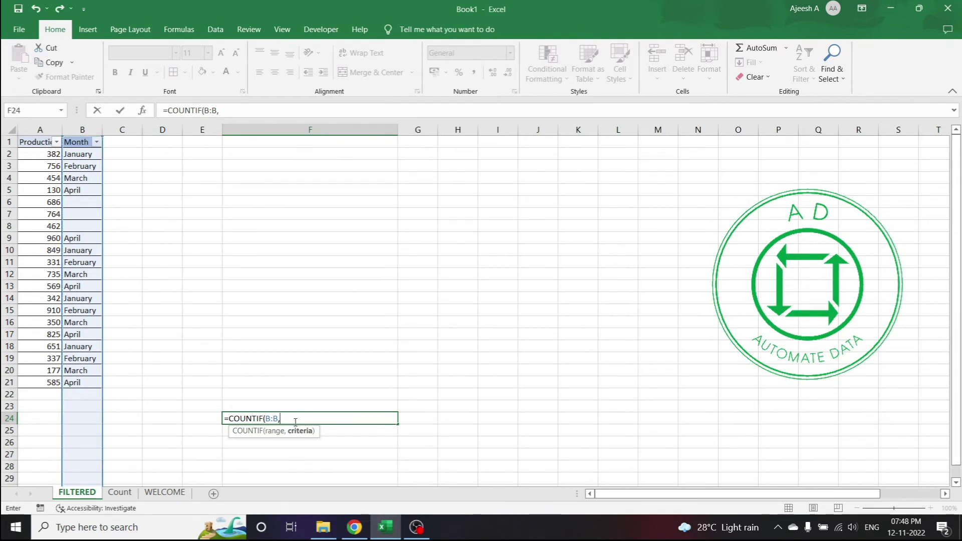
{"action": "type", "text": "\""}
{"action": "key", "text": "Caps_Lock"}
{"action": "type", "text": "January\""}
Change the criterion to "J*" so F24 returns 4, and select empty cell B6.
{"action": "left_click_drag", "start_coordinate": [308, 419], "coordinate": [286, 419]}
{"action": "type", "text": "J"}
{"action": "type", "text": "*"}
{"action": "type", "text": ")"}
{"action": "key", "text": "Return"}
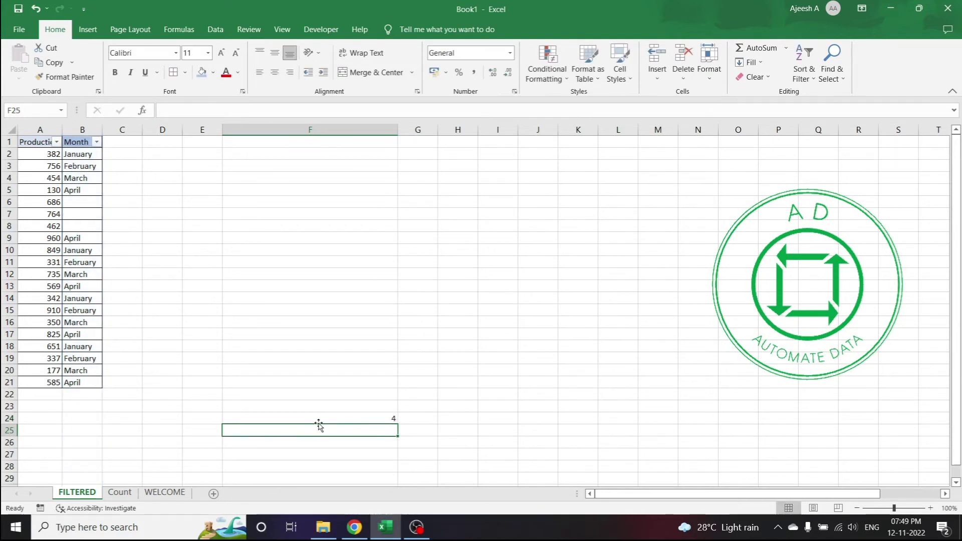
{"action": "left_click", "coordinate": [367, 419]}
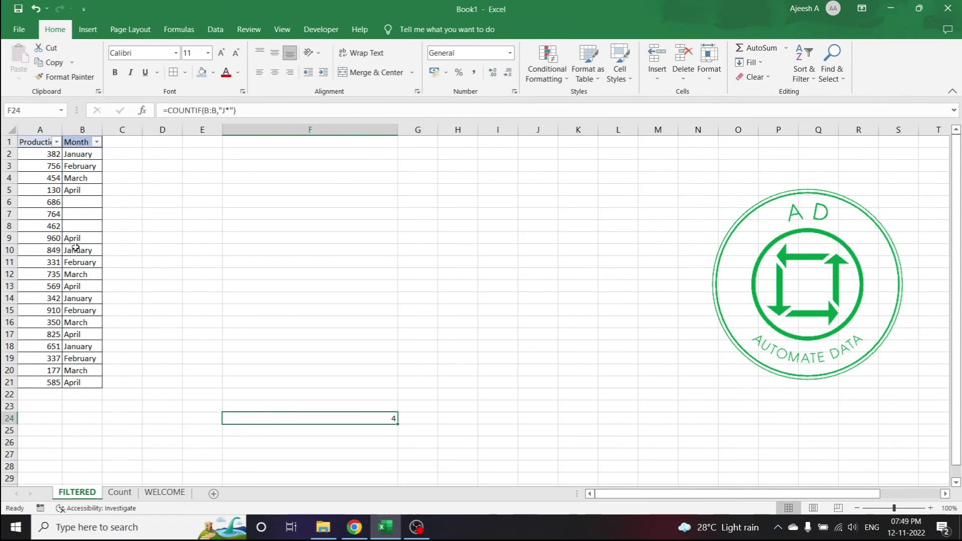
{"action": "left_click", "coordinate": [73, 204]}
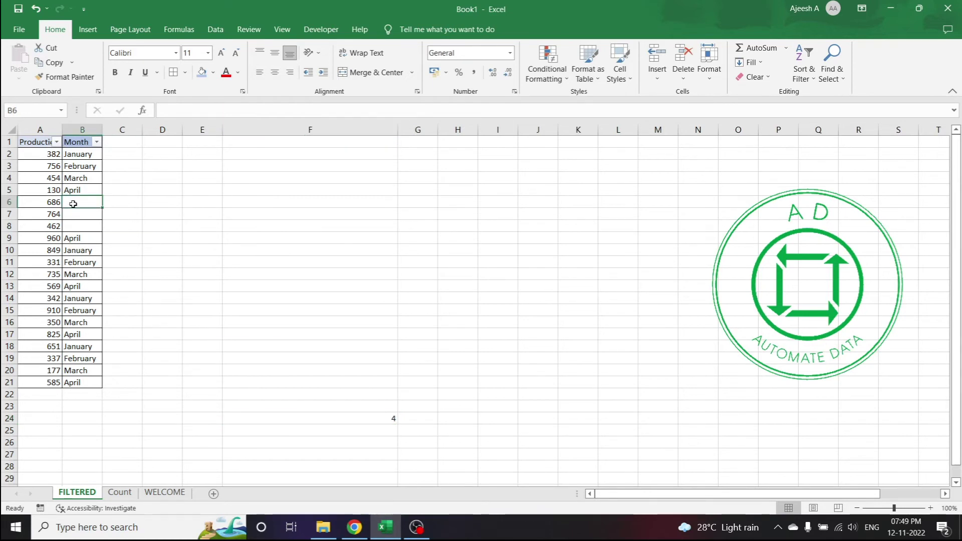
Fill the empty Month cell B6 with June.
{"action": "type", "text": "June"}
{"action": "key", "text": "Return"}
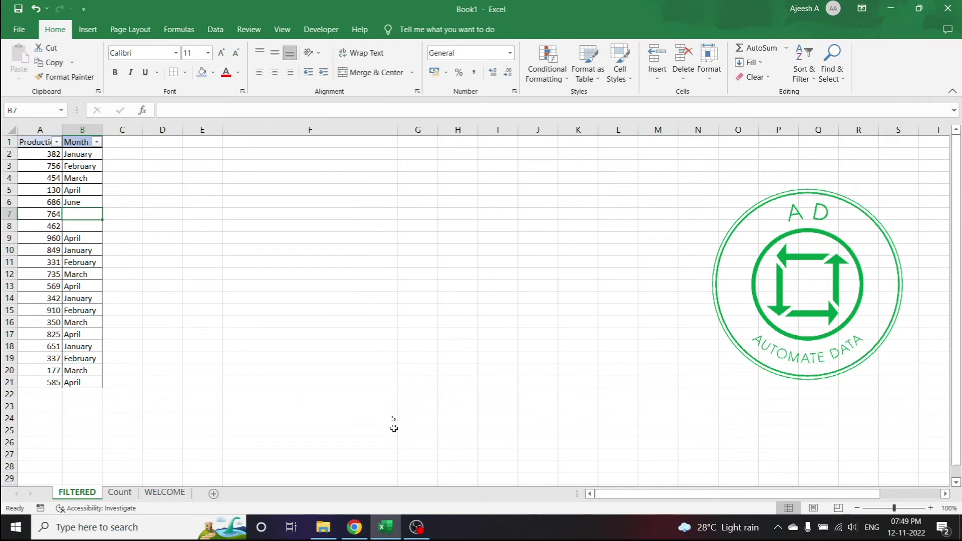
{"action": "left_click", "coordinate": [378, 416]}
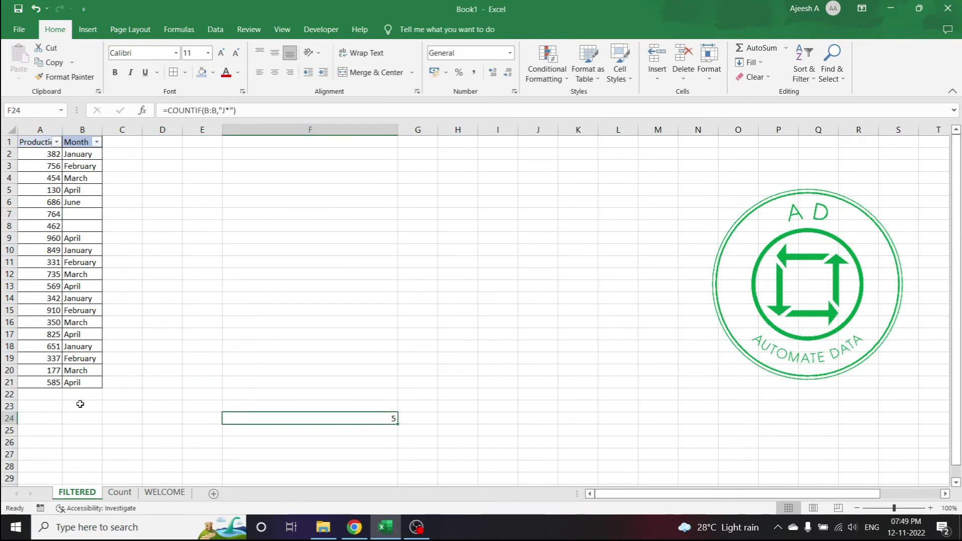
Change F24's criterion to "*y" so it counts 8 months ending in y.
{"action": "left_click", "coordinate": [227, 110]}
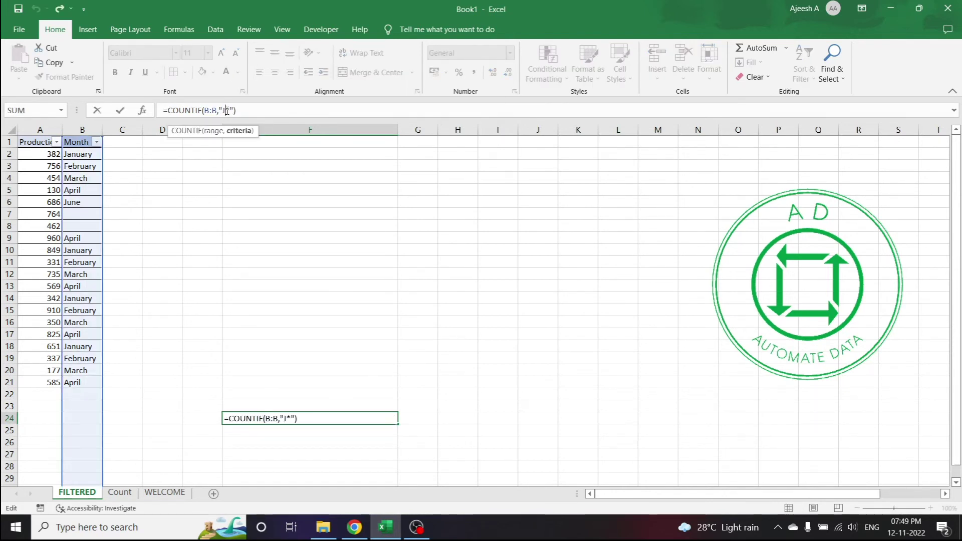
{"action": "key", "text": "BackSpace"}
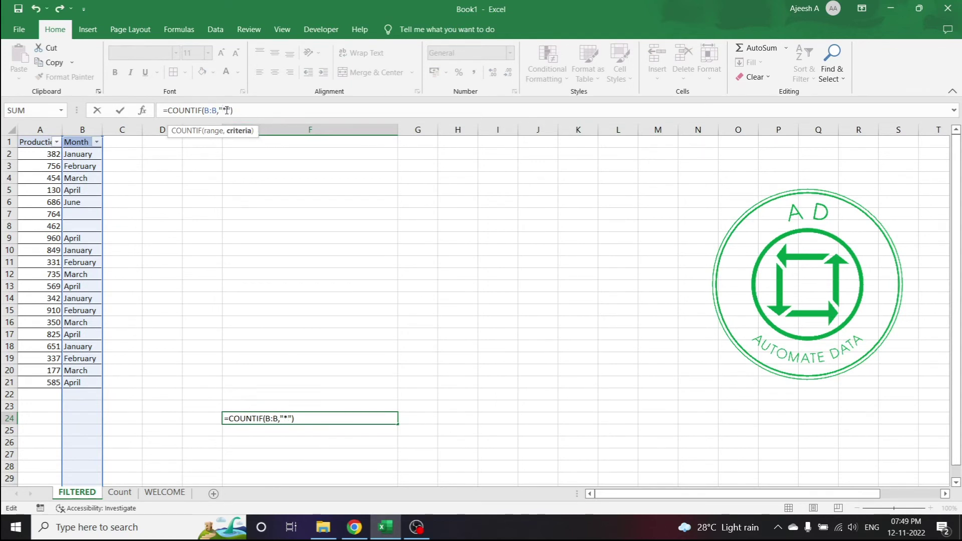
{"action": "type", "text": "y"}
{"action": "left_click", "coordinate": [305, 420]}
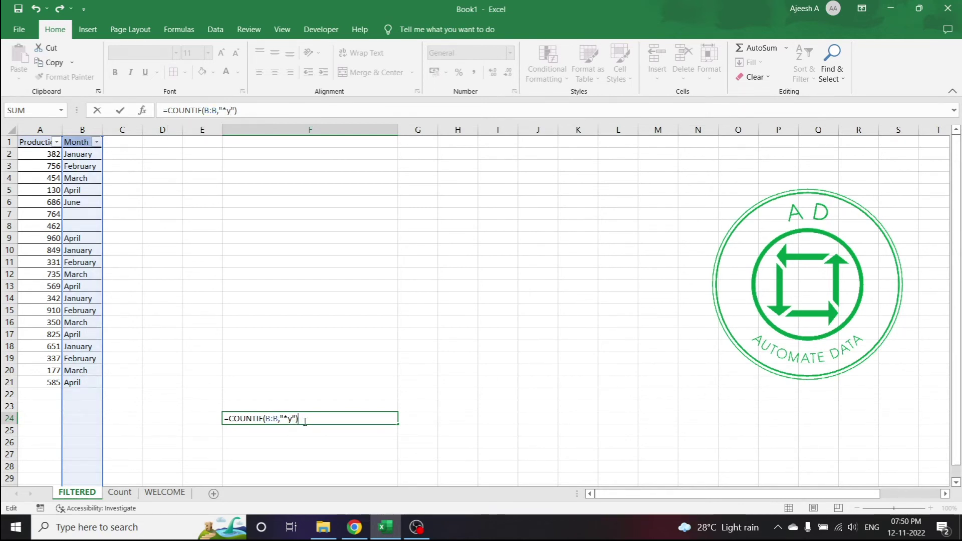
{"action": "key", "text": "Return"}
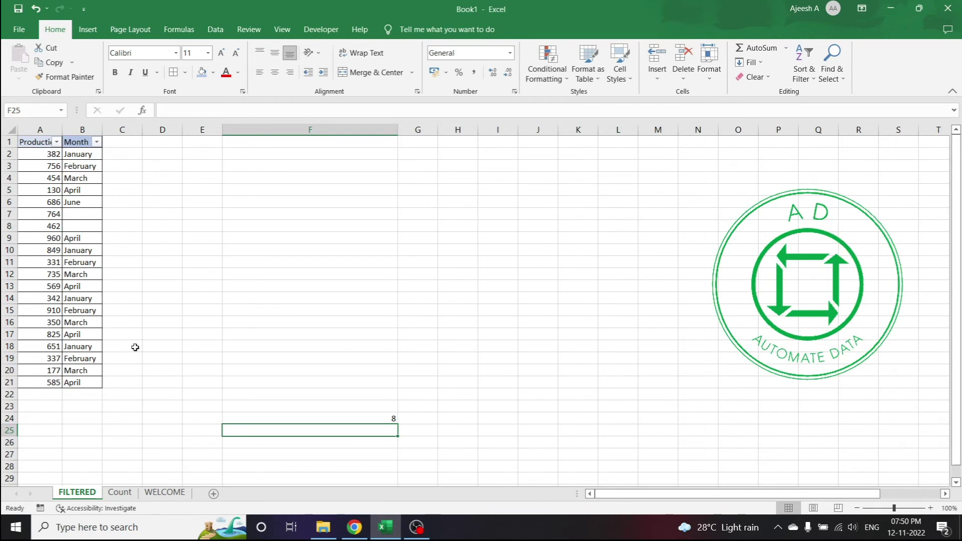
{"action": "left_click", "coordinate": [340, 419]}
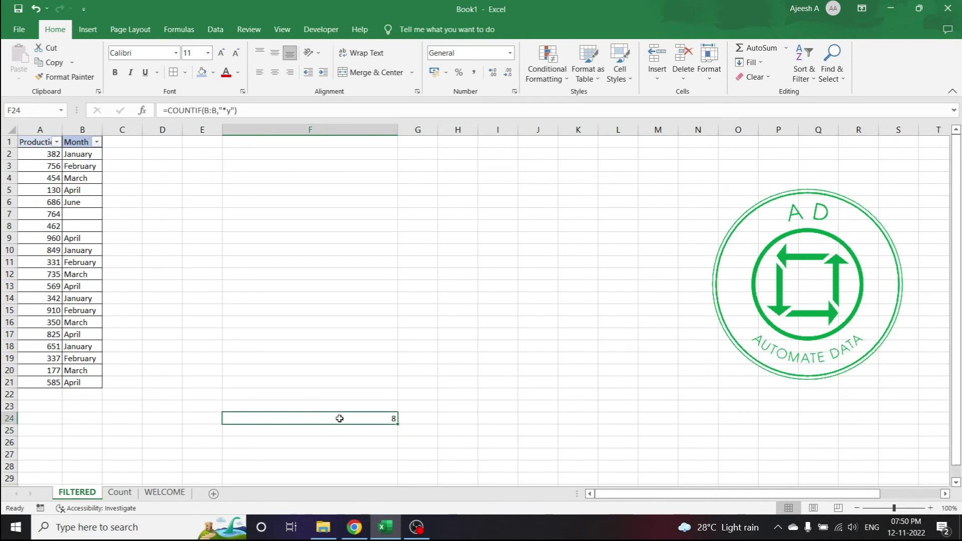
Edit F24's COUNTIF criterion to "*p*", returning 5 months containing p.
{"action": "left_click", "coordinate": [230, 111]}
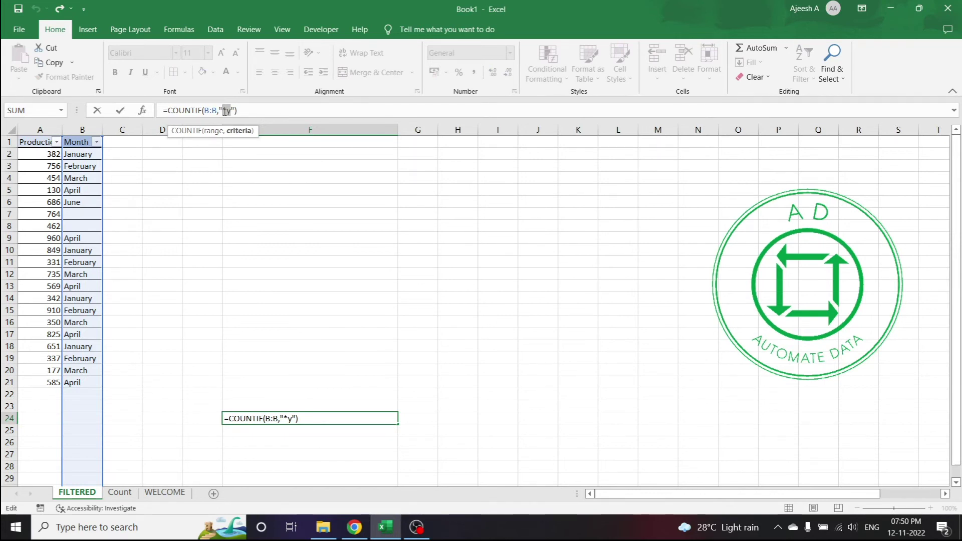
{"action": "key", "text": "BackSpace"}
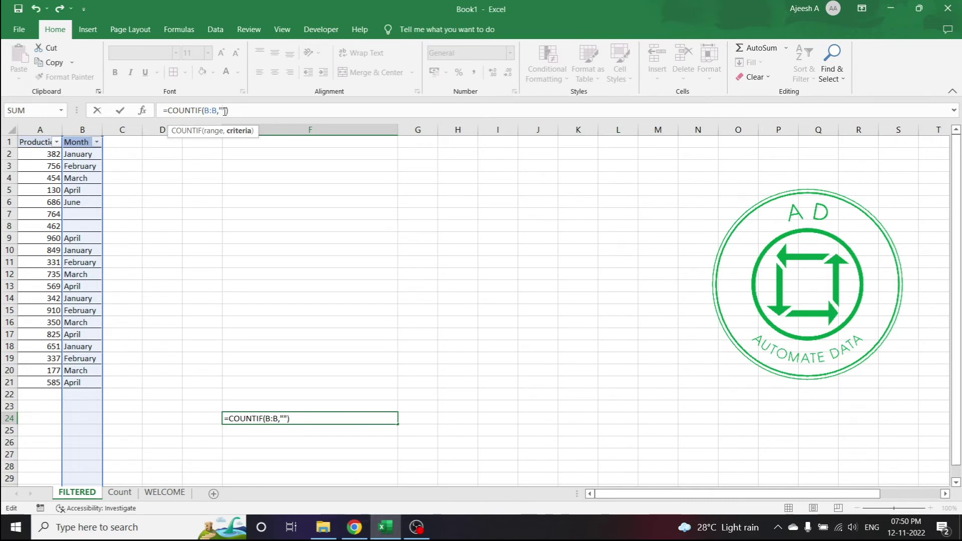
{"action": "type", "text": "**"}
{"action": "type", "text": "p"}
{"action": "key", "text": "Return"}
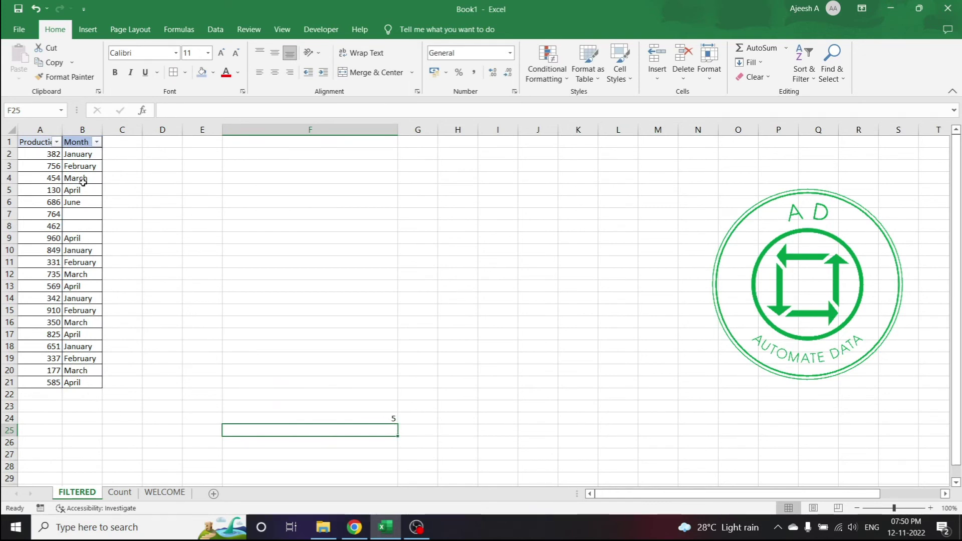
{"action": "left_click", "coordinate": [396, 419]}
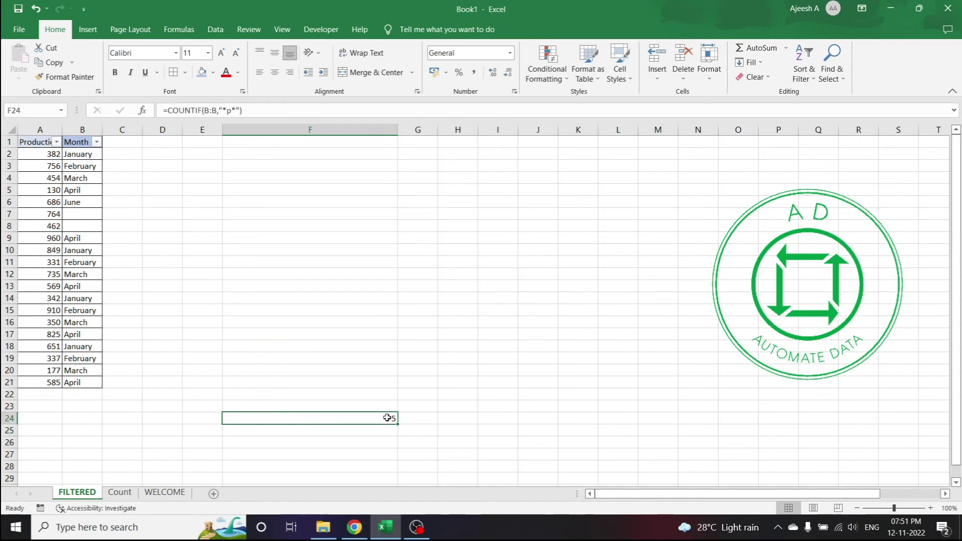
Refine F24's criterion to "*pr*".
{"action": "left_click", "coordinate": [234, 113]}
{"action": "type", "text": "r"}
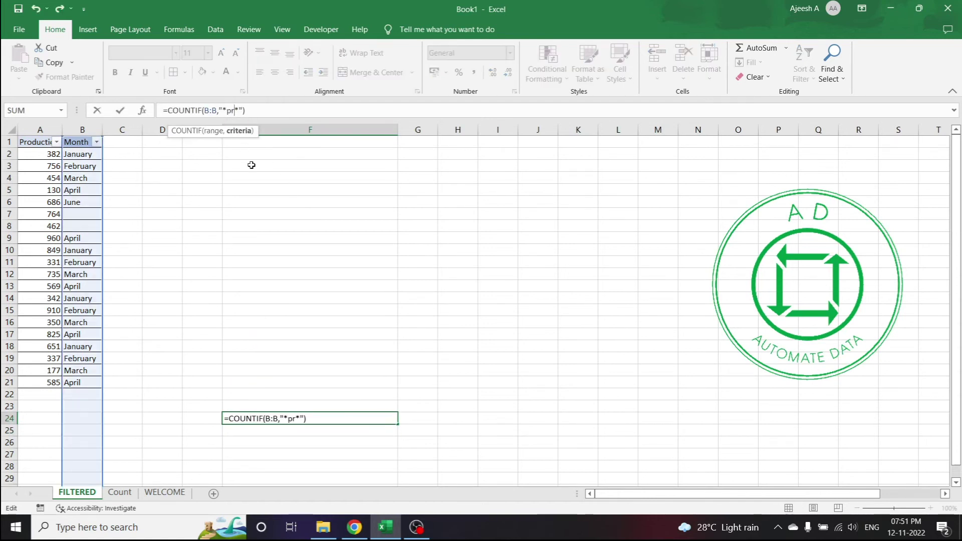
{"action": "key", "text": "Return"}
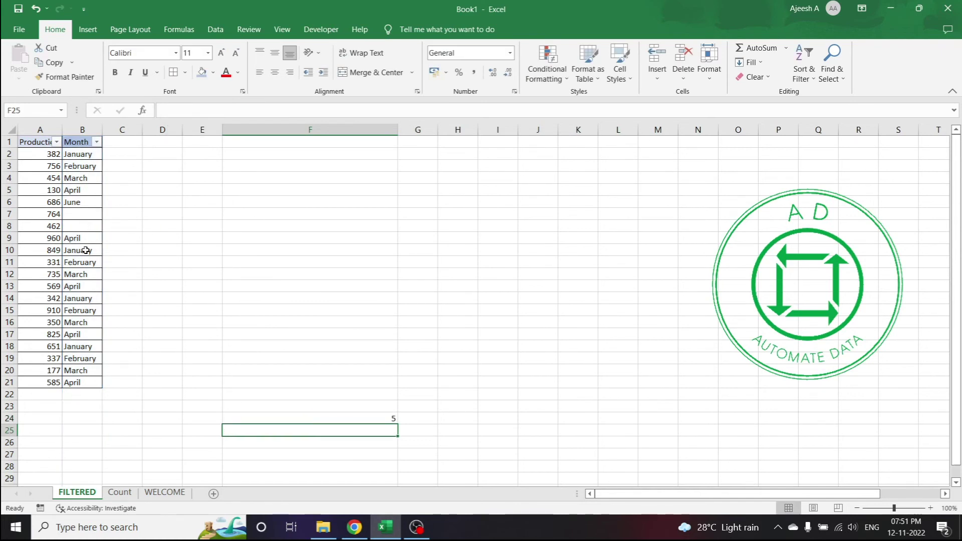
{"action": "left_click", "coordinate": [396, 421]}
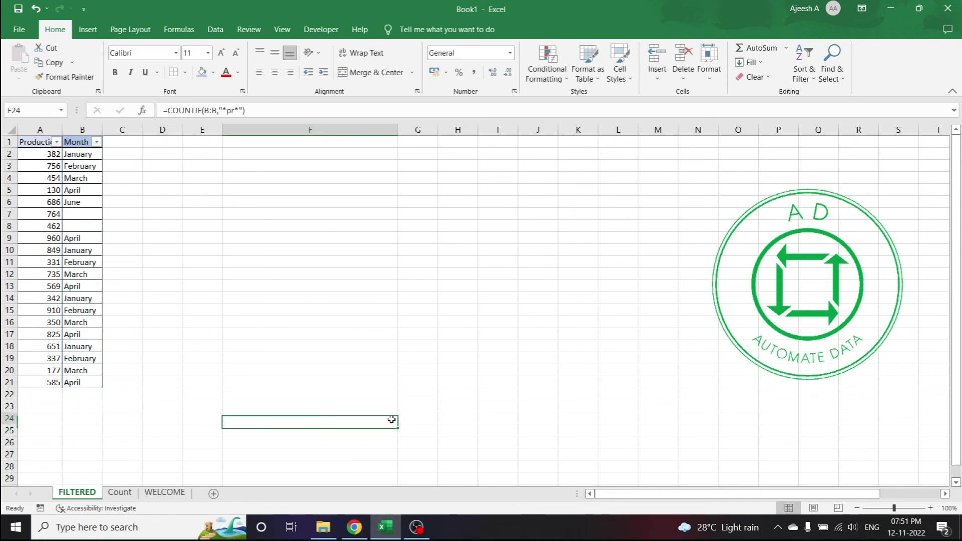
Change the criterion to "*r*", then delete F24's formula.
{"action": "left_click", "coordinate": [230, 112]}
{"action": "key", "text": "BackSpace"}
{"action": "key", "text": "Return"}
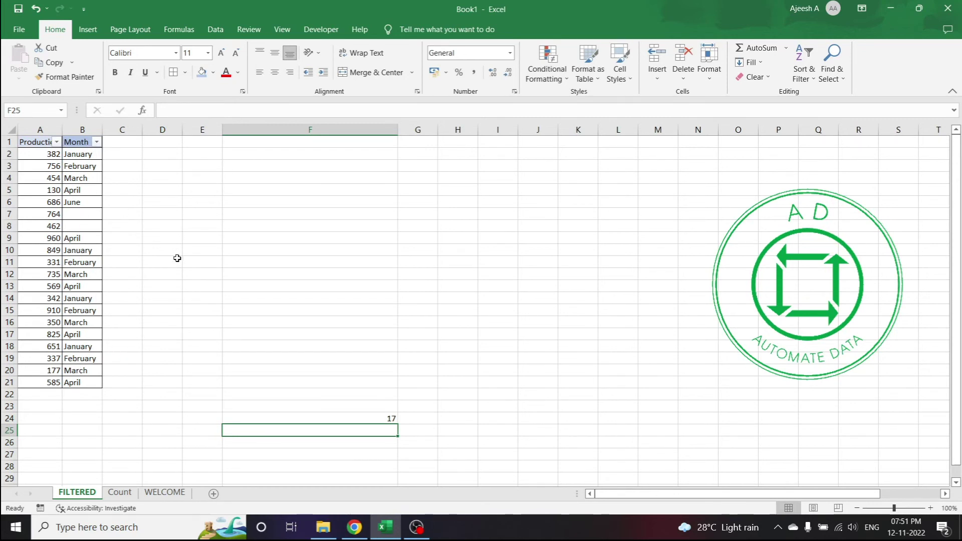
{"action": "left_click", "coordinate": [368, 418]}
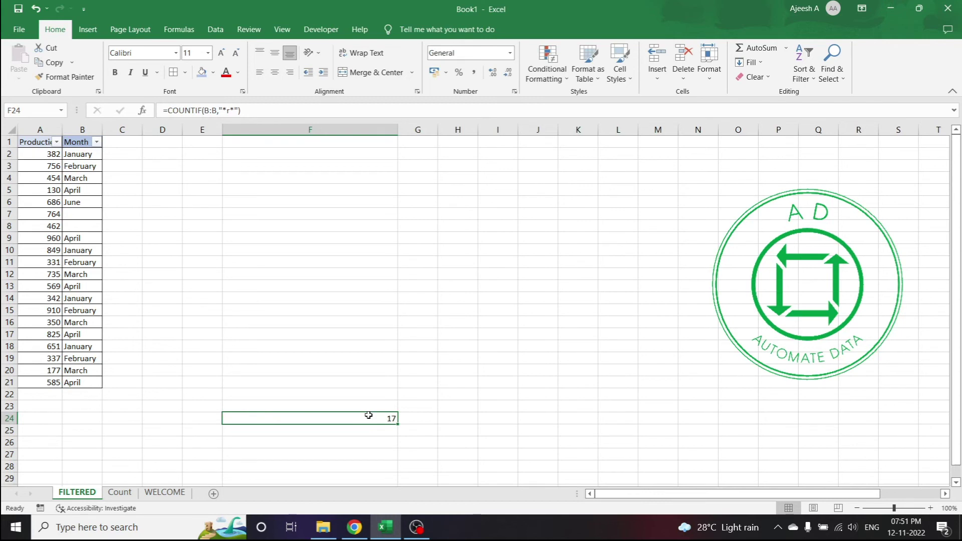
{"action": "key", "text": "Delete"}
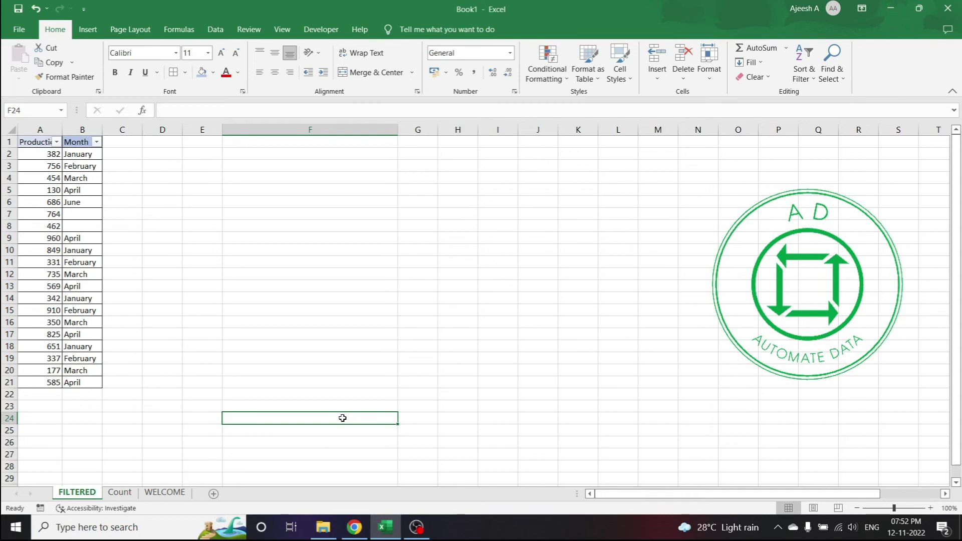
{"action": "type", "text": "=AVERA"}
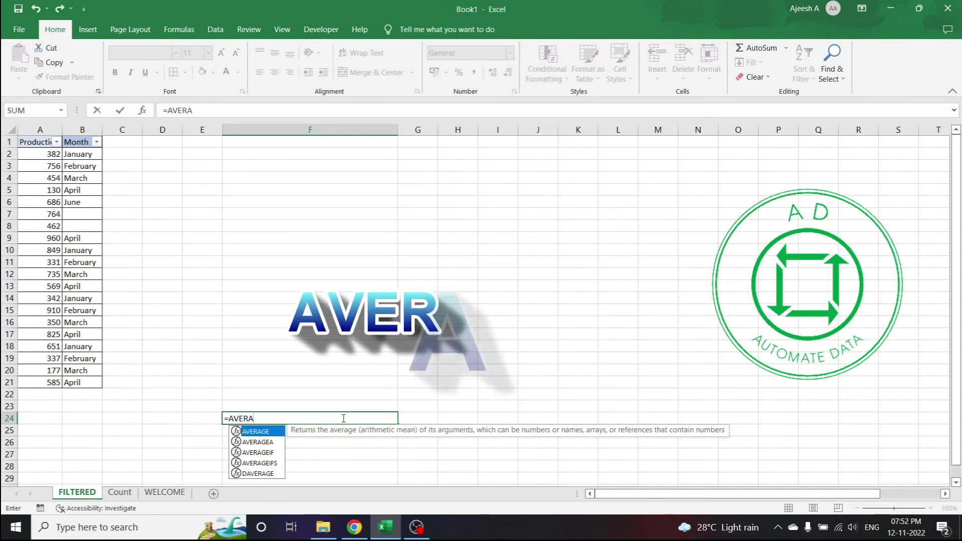
{"action": "key", "text": "Tab"}
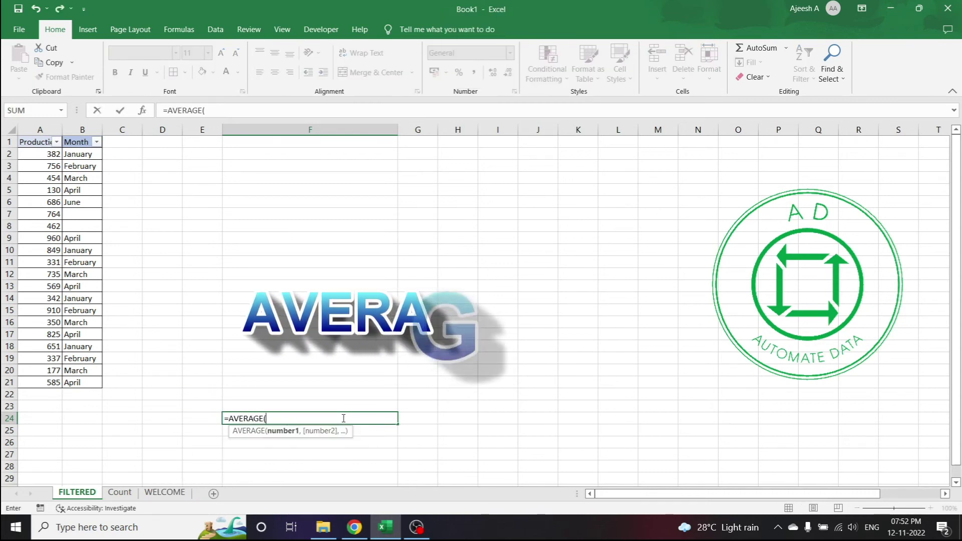
{"action": "left_click", "coordinate": [286, 419]}
{"action": "type", "text": "1,"}
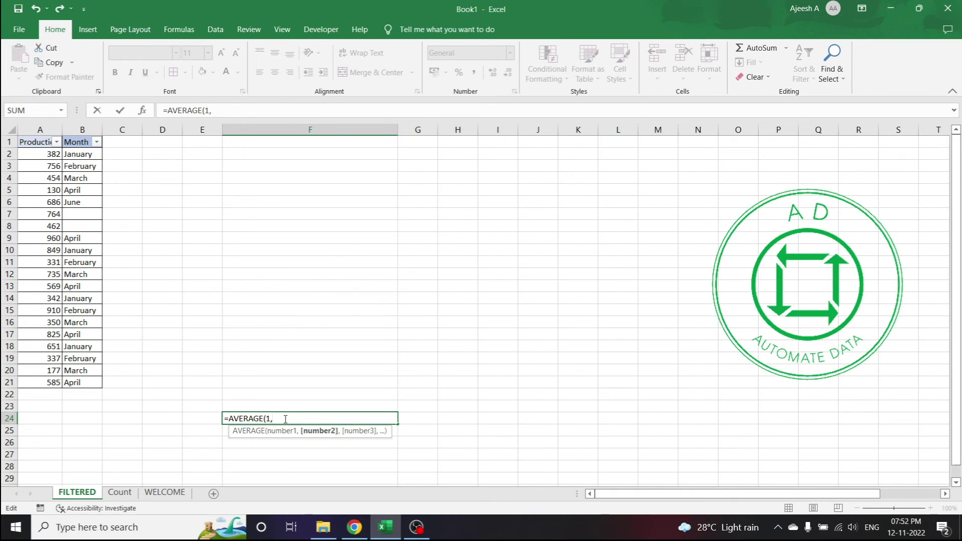
{"action": "type", "text": "5,10"}
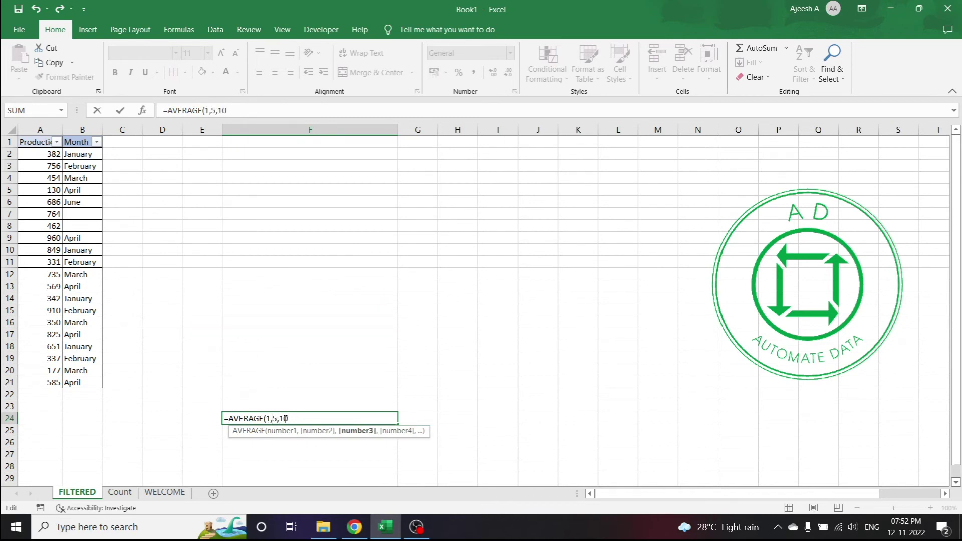
{"action": "type", "text": ")"}
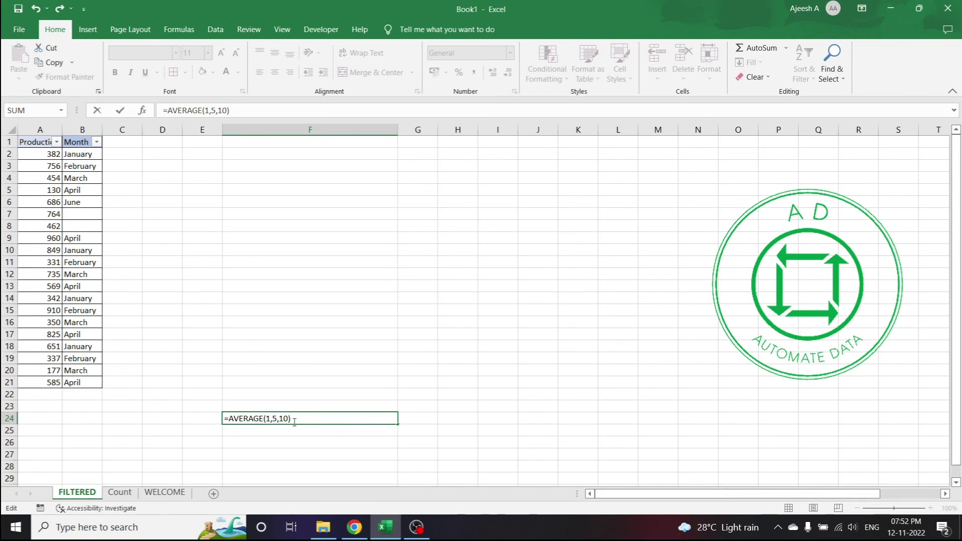
{"action": "key", "text": "Return"}
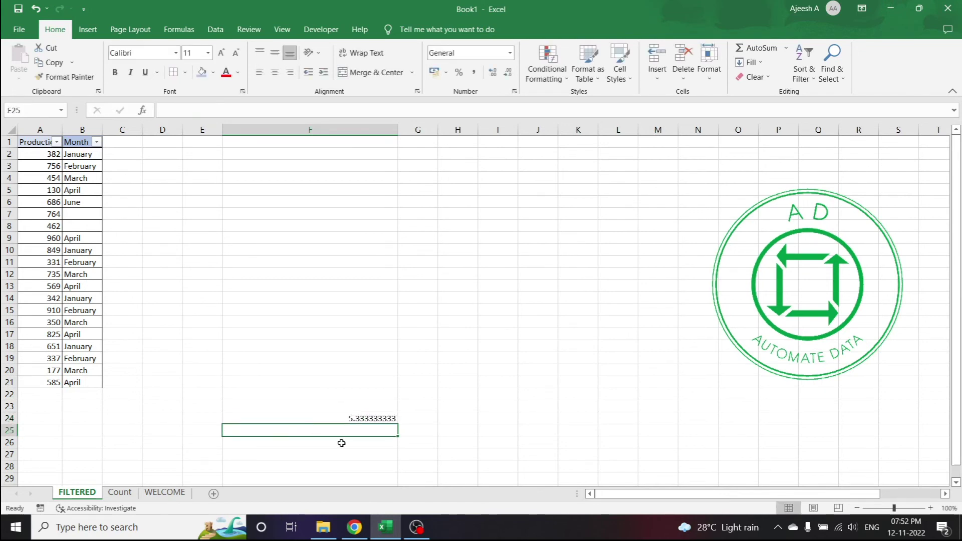
{"action": "left_click", "coordinate": [347, 418]}
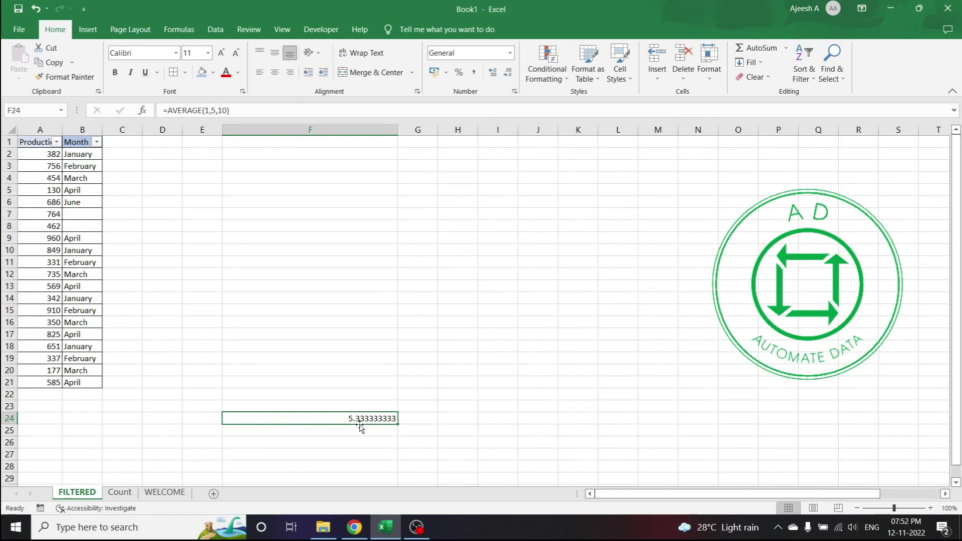
{"action": "key", "text": "Delete"}
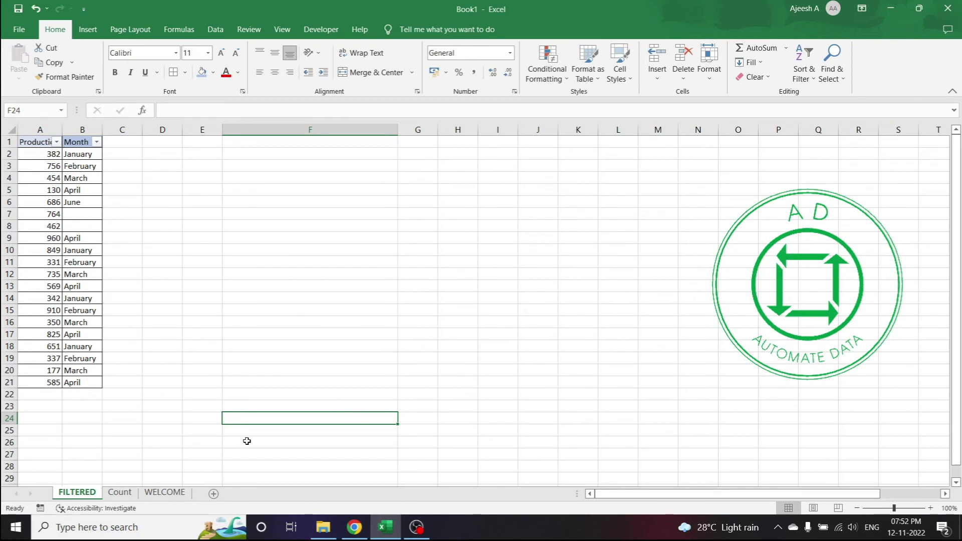
{"action": "type", "text": "=AVERA"}
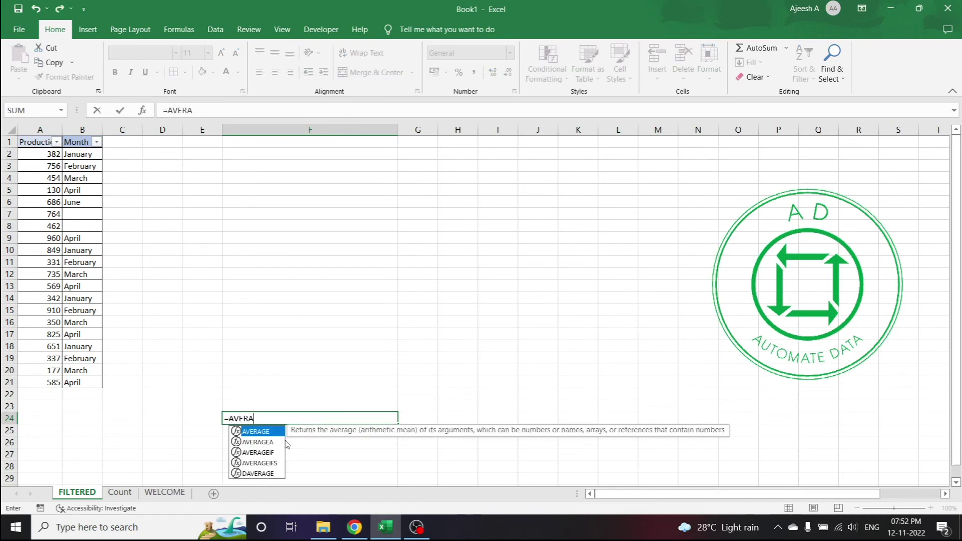
{"action": "type", "text": "GE("}
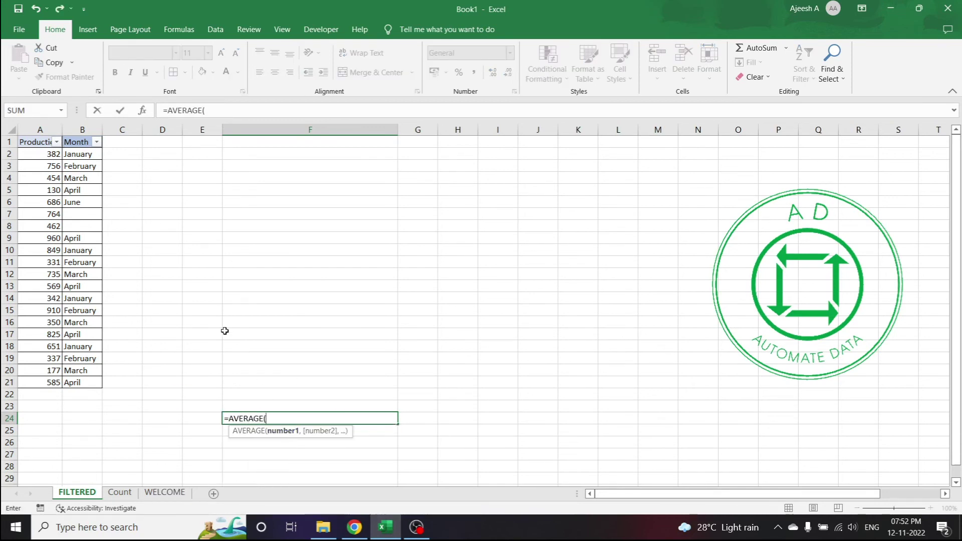
{"action": "left_click", "coordinate": [38, 130]}
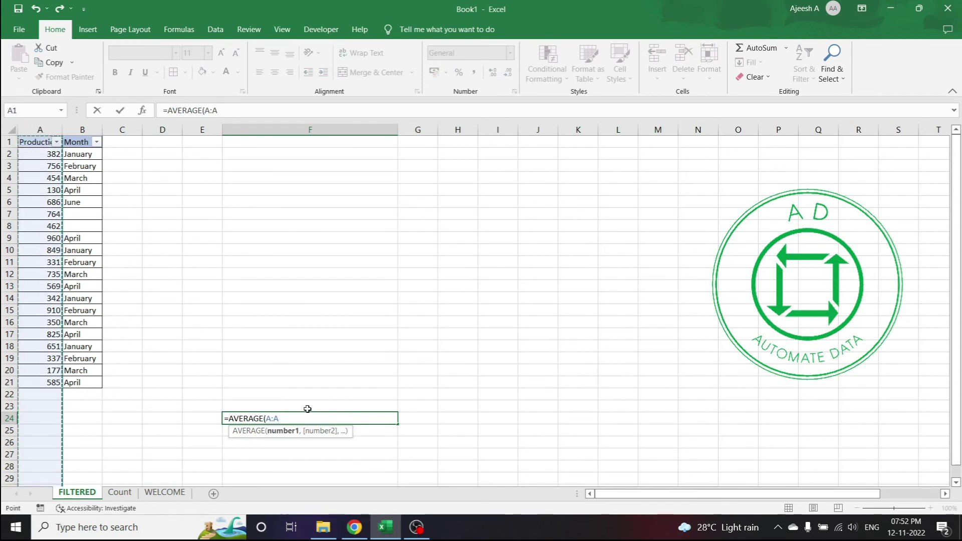
{"action": "type", "text": ")"}
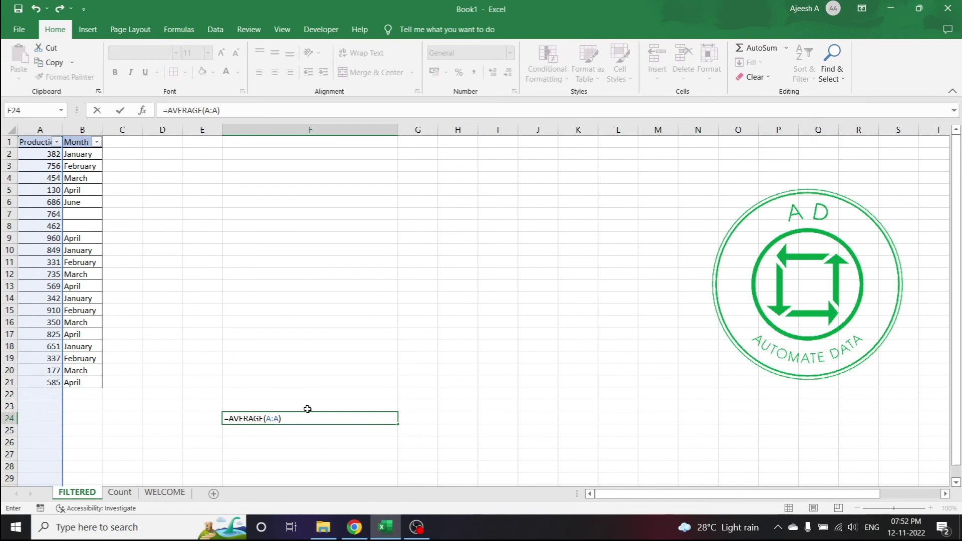
{"action": "key", "text": "Return"}
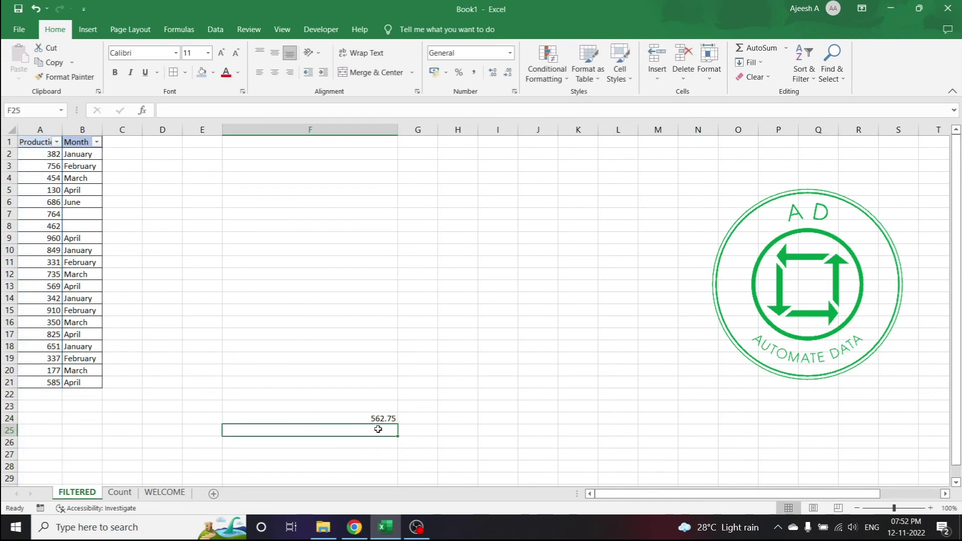
{"action": "left_click", "coordinate": [356, 420]}
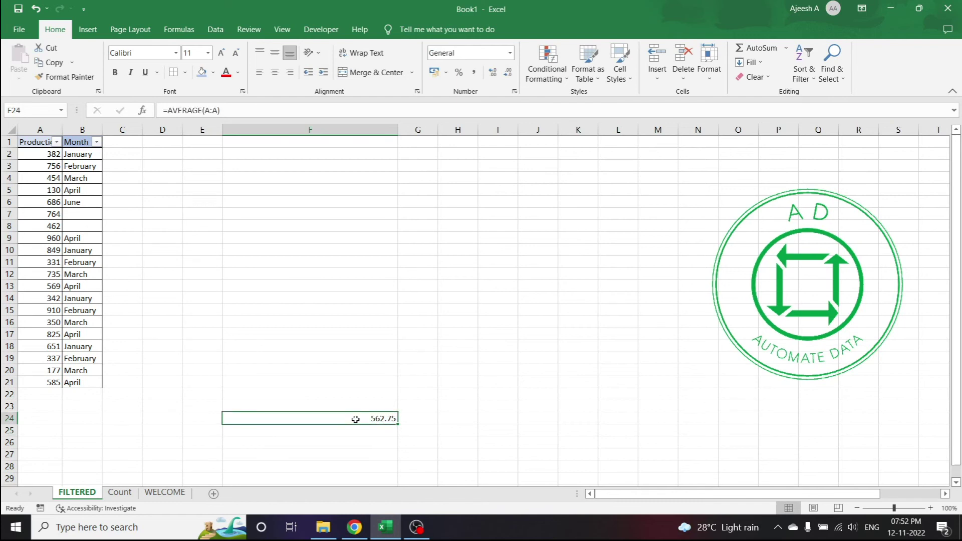
{"action": "left_click", "coordinate": [31, 158]}
{"action": "left_click_drag", "start_coordinate": [31, 158], "coordinate": [42, 438]}
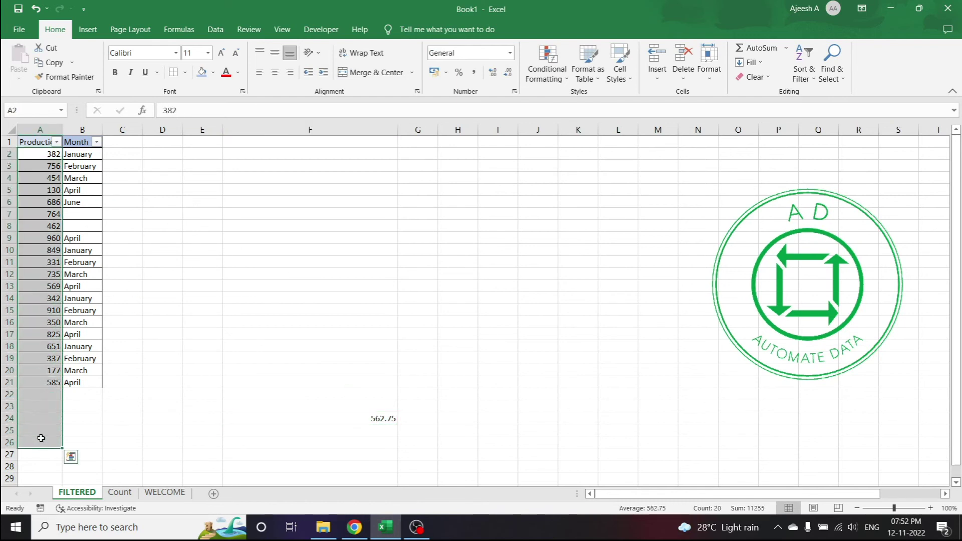
{"action": "left_click", "coordinate": [315, 420]}
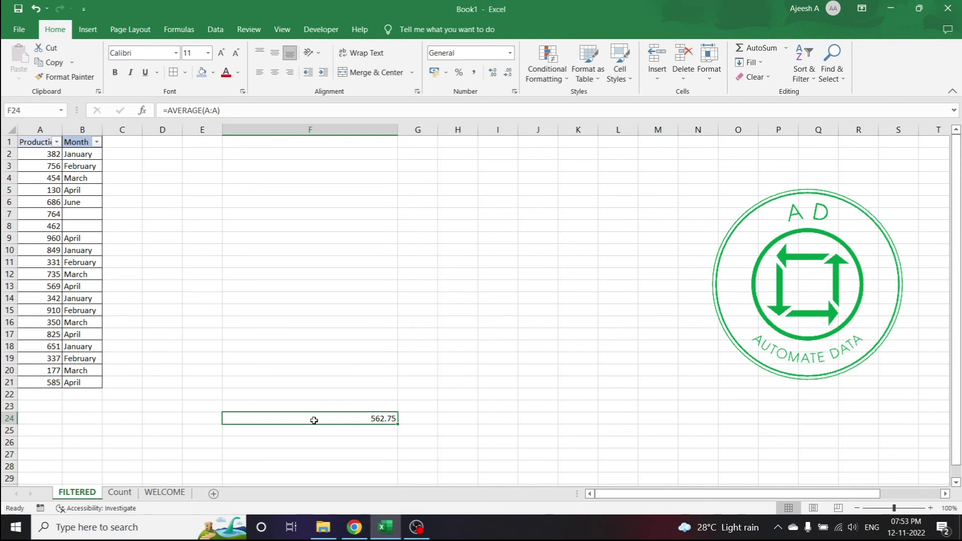
{"action": "left_click", "coordinate": [376, 436]}
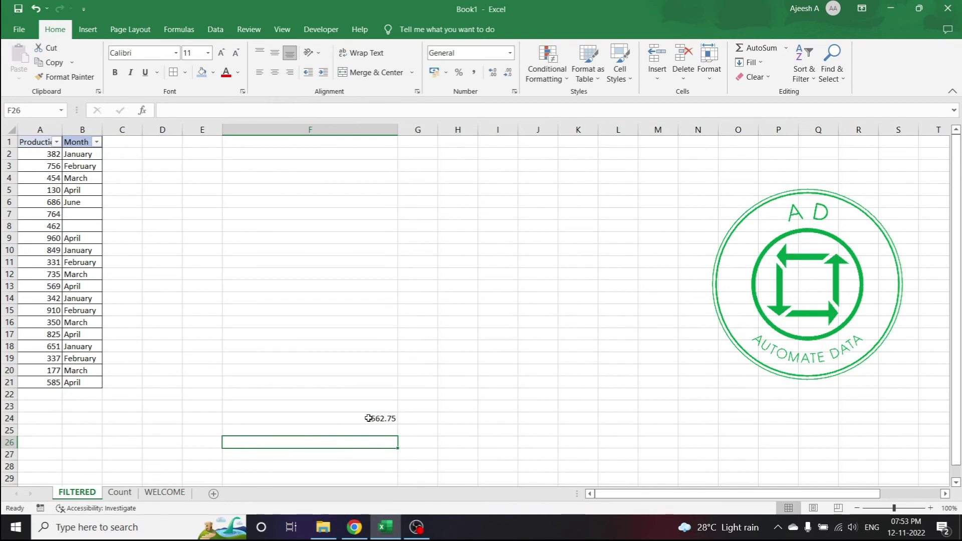
{"action": "left_click", "coordinate": [369, 418]}
{"action": "key", "text": "Delete"}
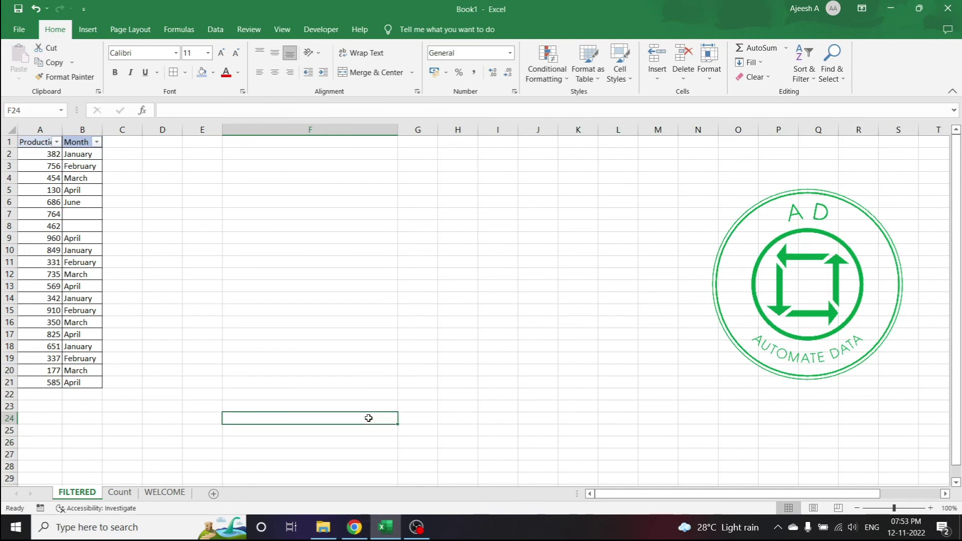
Enter =AVERAGEIF(A:A,">500") in F23, showing 753.6363636, then clear it.
{"action": "left_click_drag", "start_coordinate": [47, 154], "coordinate": [58, 389]}
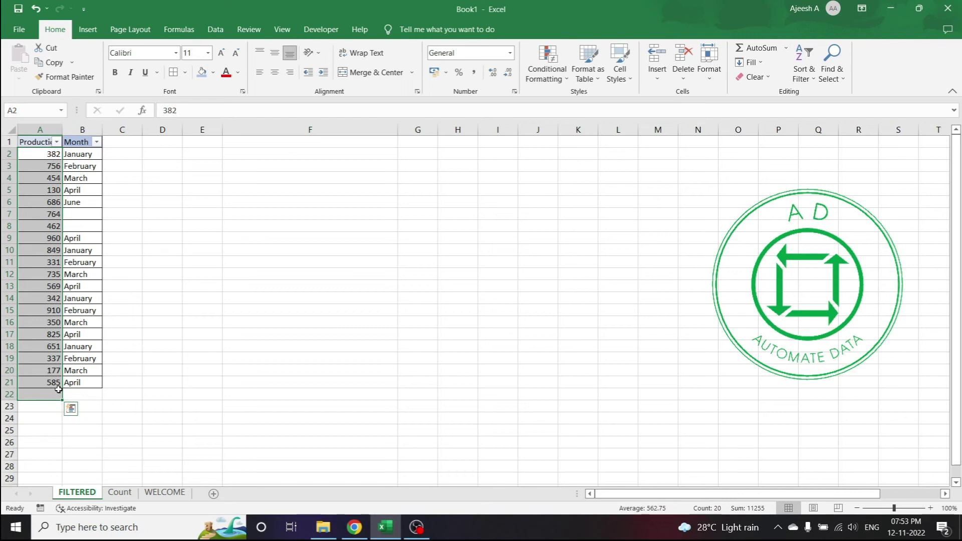
{"action": "left_click", "coordinate": [342, 405]}
{"action": "type", "text": "="}
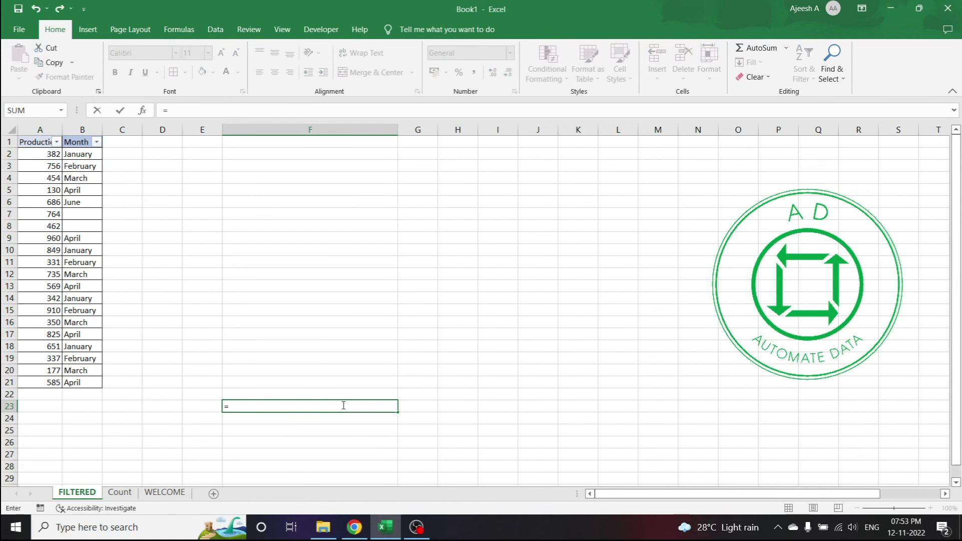
{"action": "type", "text": "AVERAGEIF"}
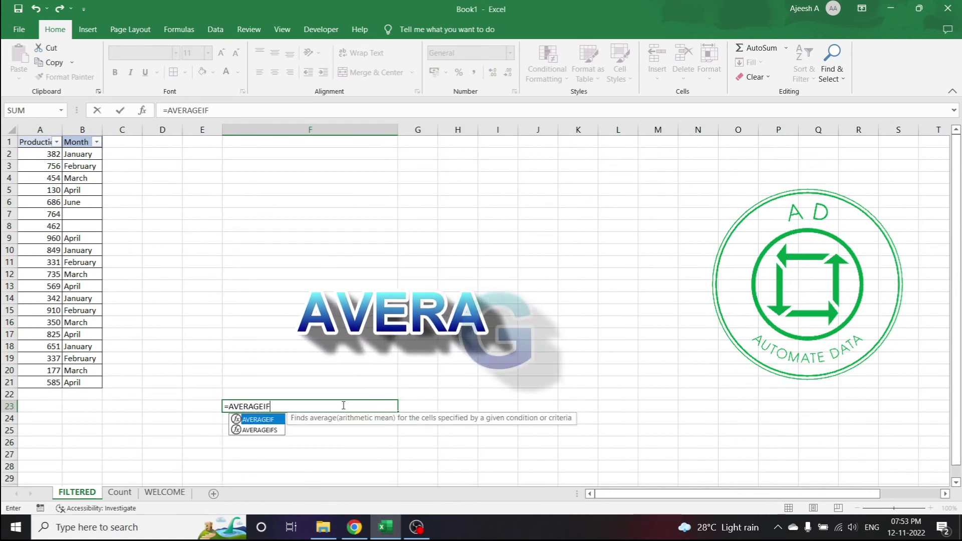
{"action": "type", "text": "("}
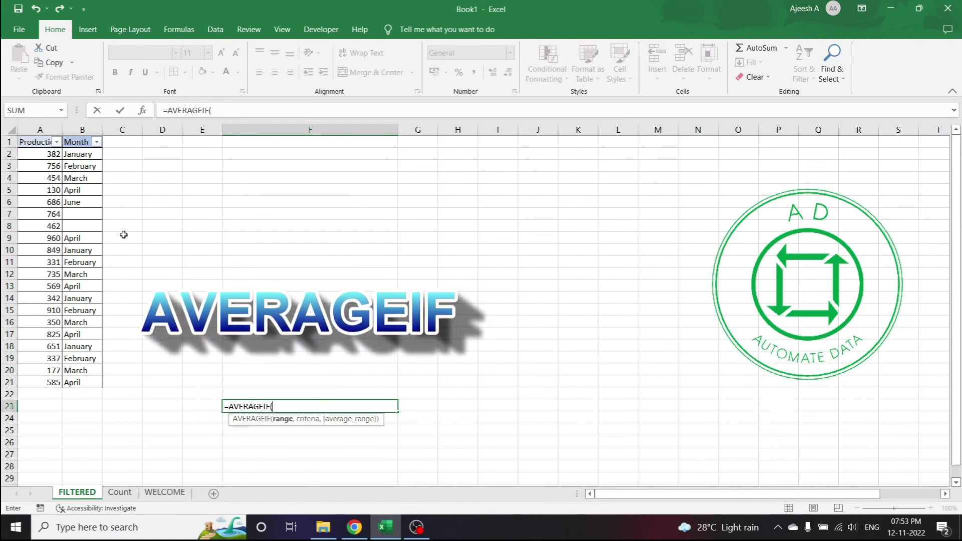
{"action": "left_click", "coordinate": [46, 125]}
{"action": "type", "text": ","}
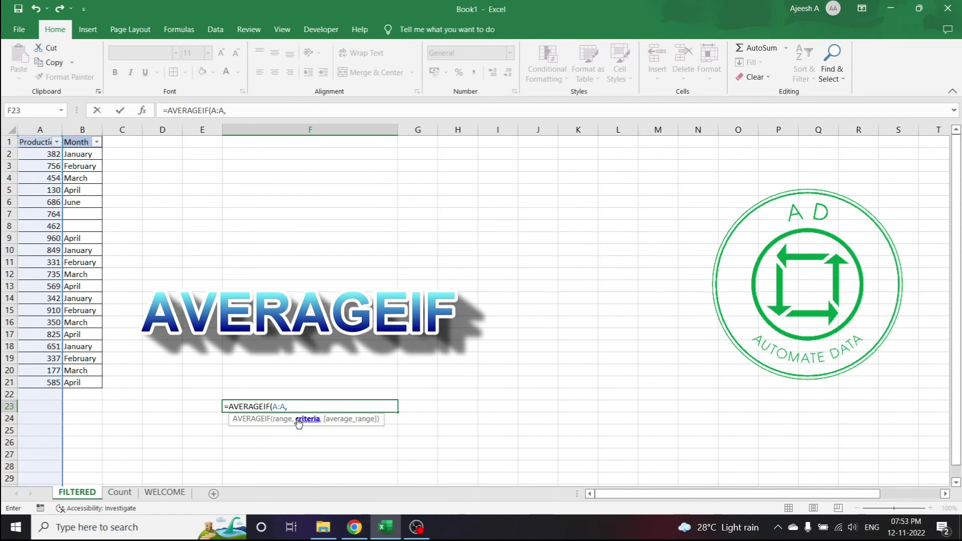
{"action": "type", "text": "\">300"}
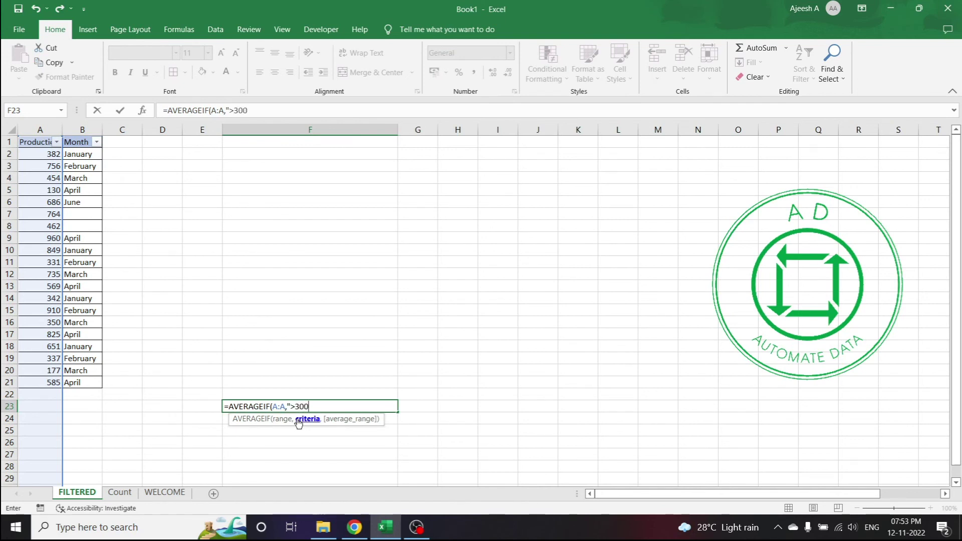
{"action": "key", "text": "BackSpace"}
{"action": "key", "text": "BackSpace"}
{"action": "key", "text": "BackSpace"}
{"action": "type", "text": "500\")"}
{"action": "key", "text": "Return"}
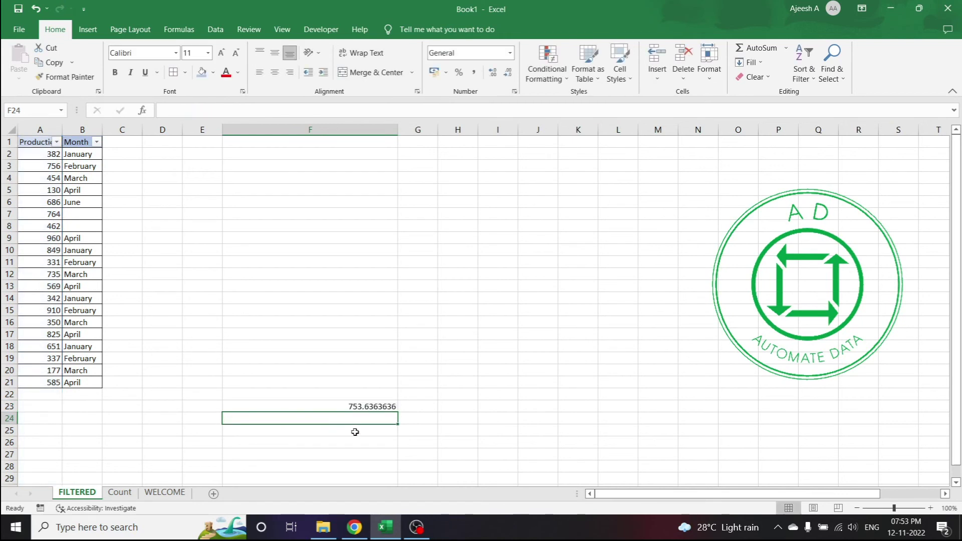
{"action": "left_click", "coordinate": [326, 408]}
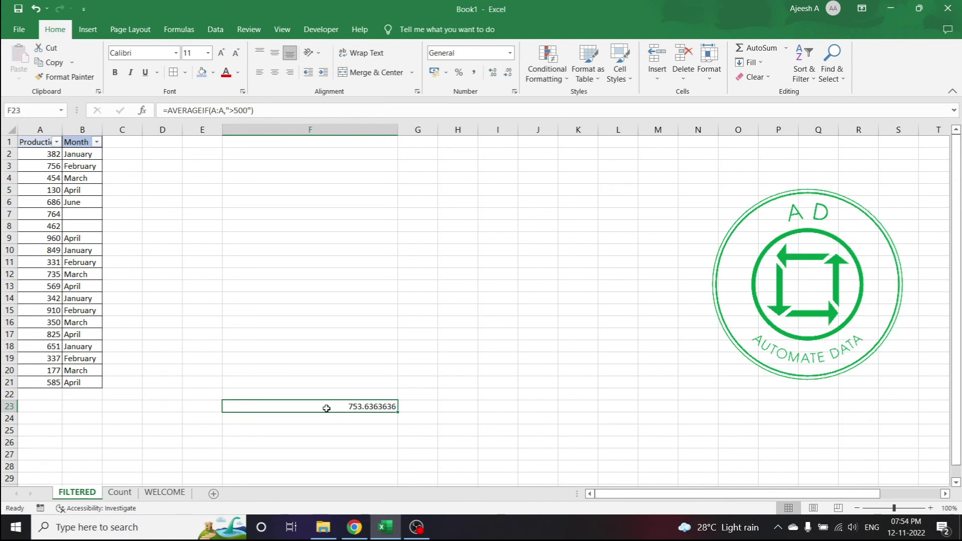
{"action": "key", "text": "Delete"}
Enter =AVERAGEIFS(A:A,B:B,"April",A:A,">300") in F23 to average April production above 300 (734.75).
{"action": "type", "text": "="}
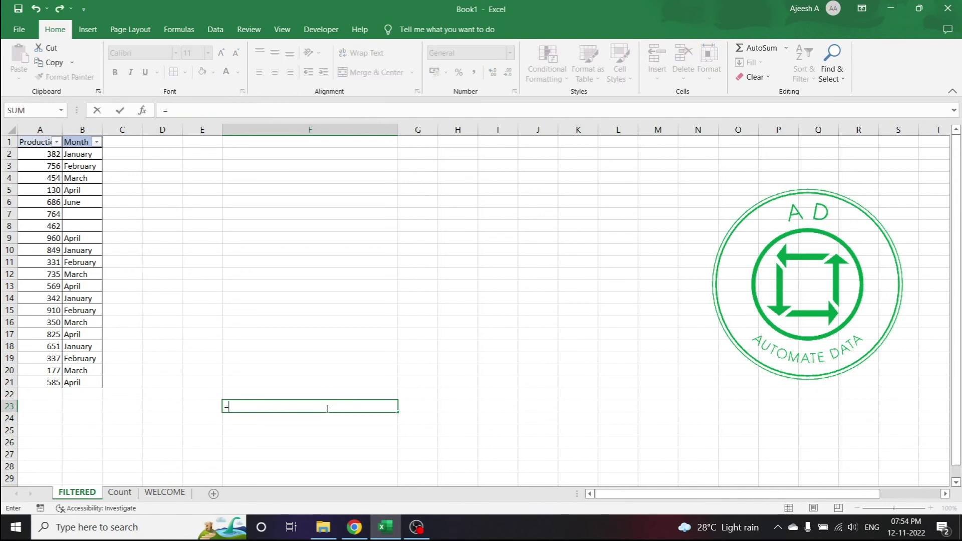
{"action": "type", "text": "AVERAGEIFS"}
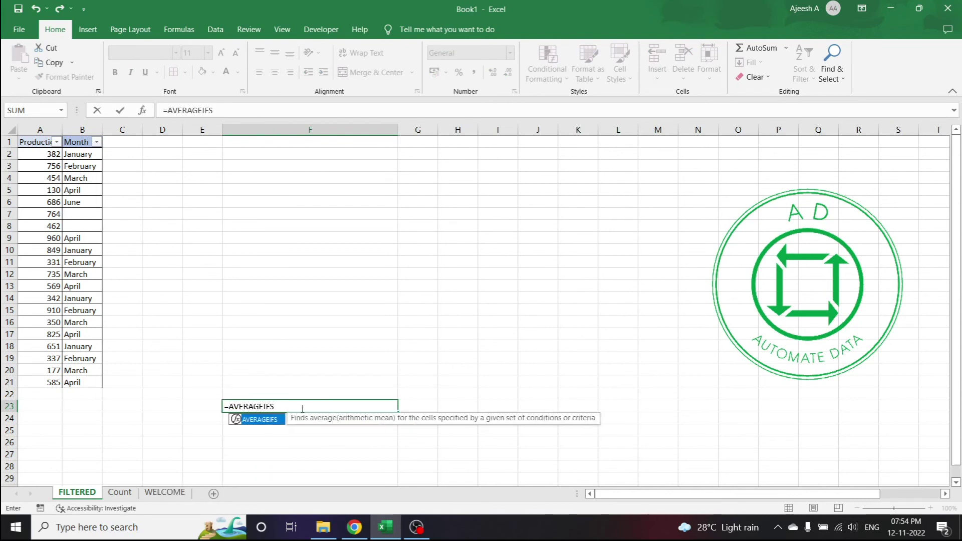
{"action": "type", "text": "("}
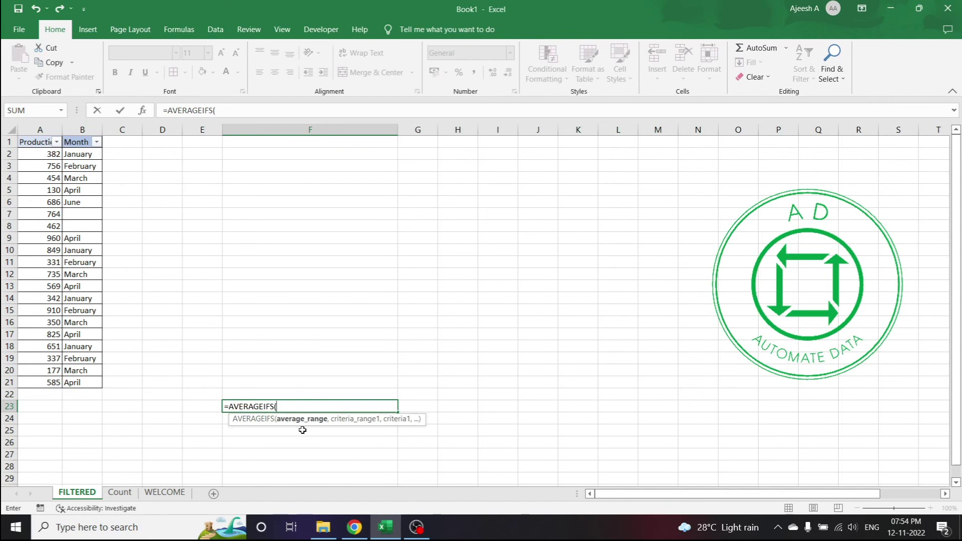
{"action": "left_click", "coordinate": [37, 129]}
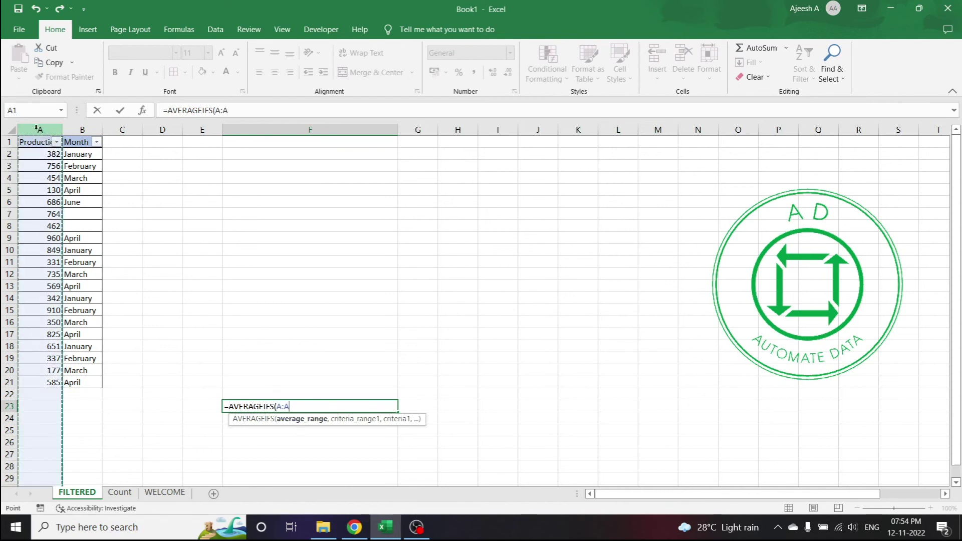
{"action": "type", "text": ","}
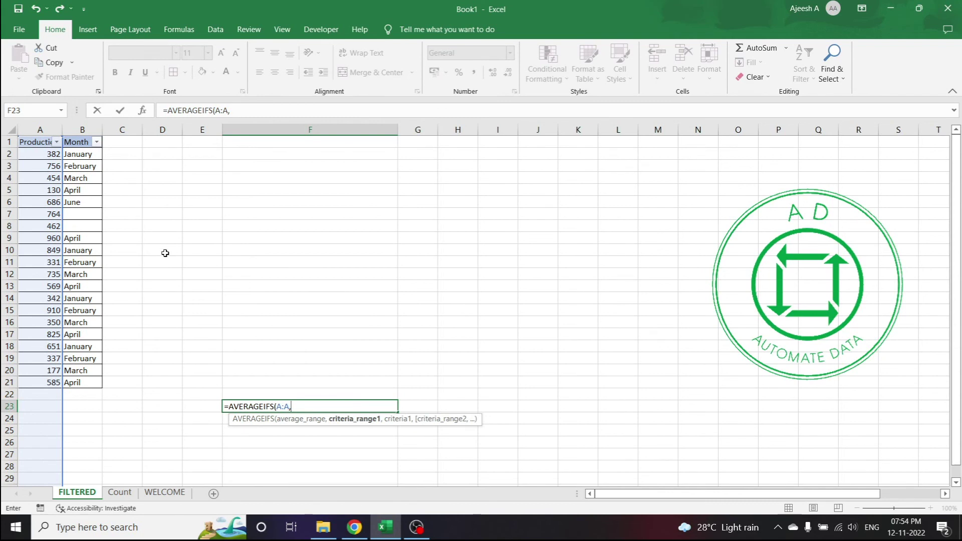
{"action": "left_click", "coordinate": [77, 131]}
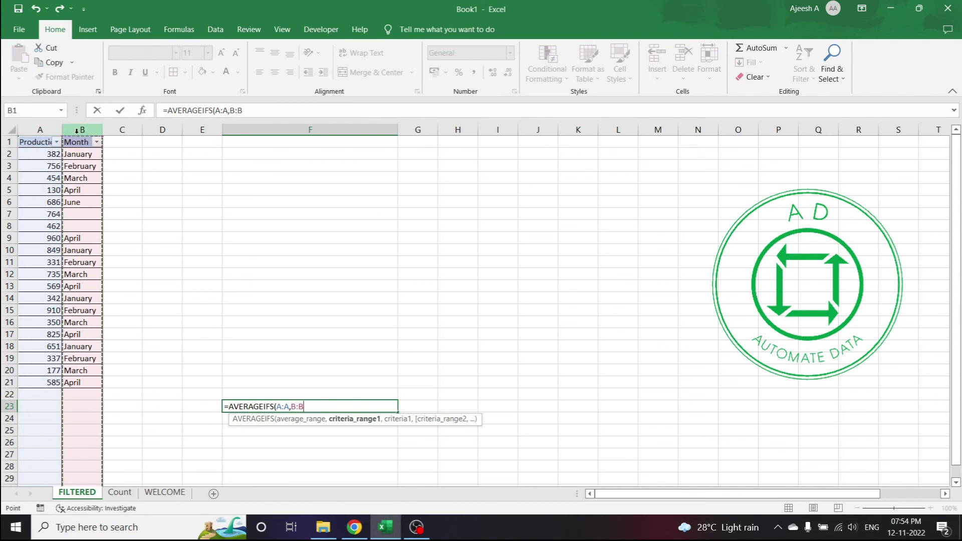
{"action": "type", "text": ","}
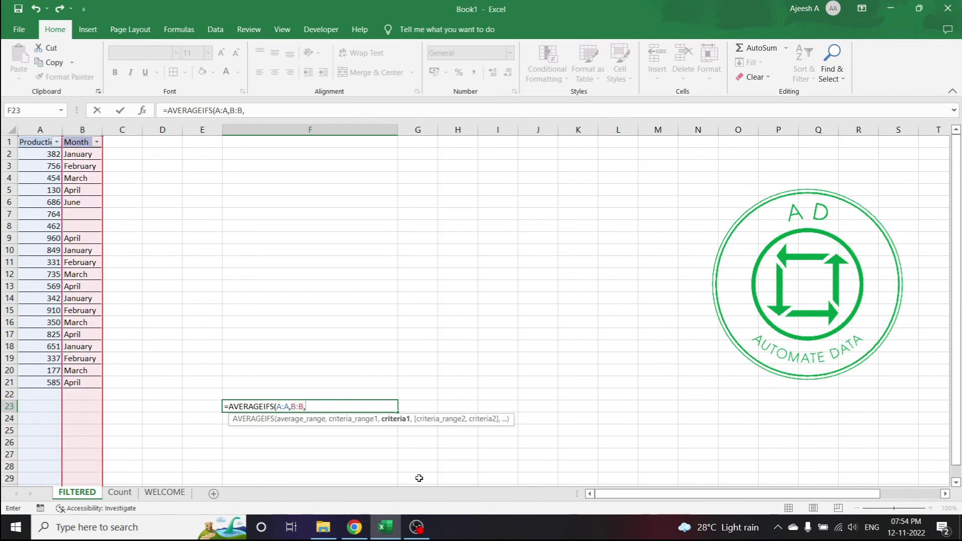
{"action": "type", "text": "\"April\""}
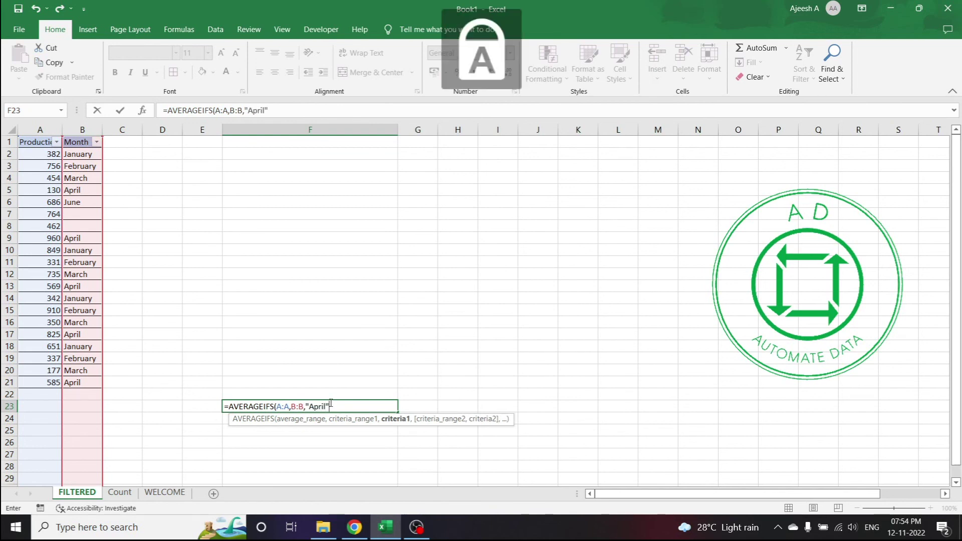
{"action": "type", "text": ","}
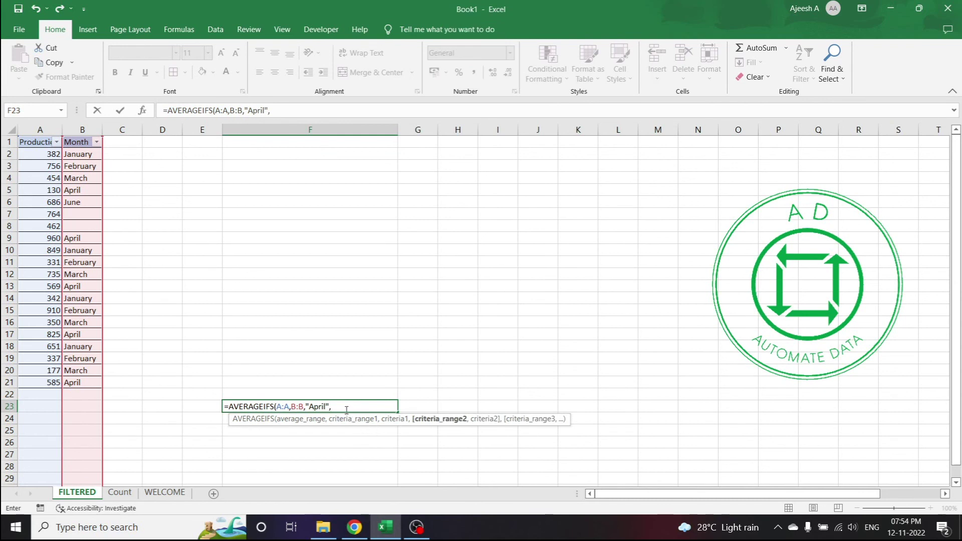
{"action": "left_click", "coordinate": [30, 131]}
{"action": "type", "text": ",\">300\")"}
{"action": "key", "text": "Return"}
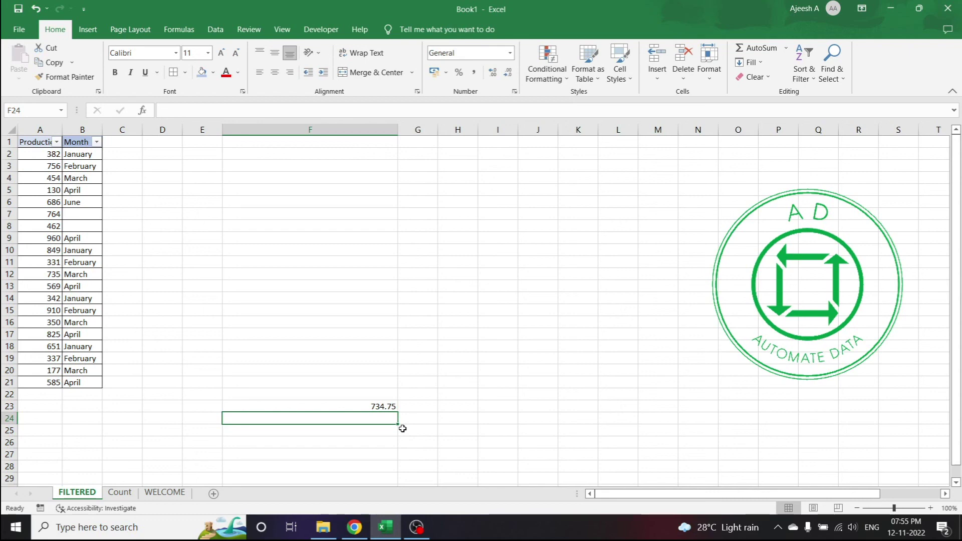
Check the statistics of production values A3:A16, then clear the AVERAGEIFS formula from F23.
{"action": "left_click_drag", "start_coordinate": [52, 163], "coordinate": [58, 382]}
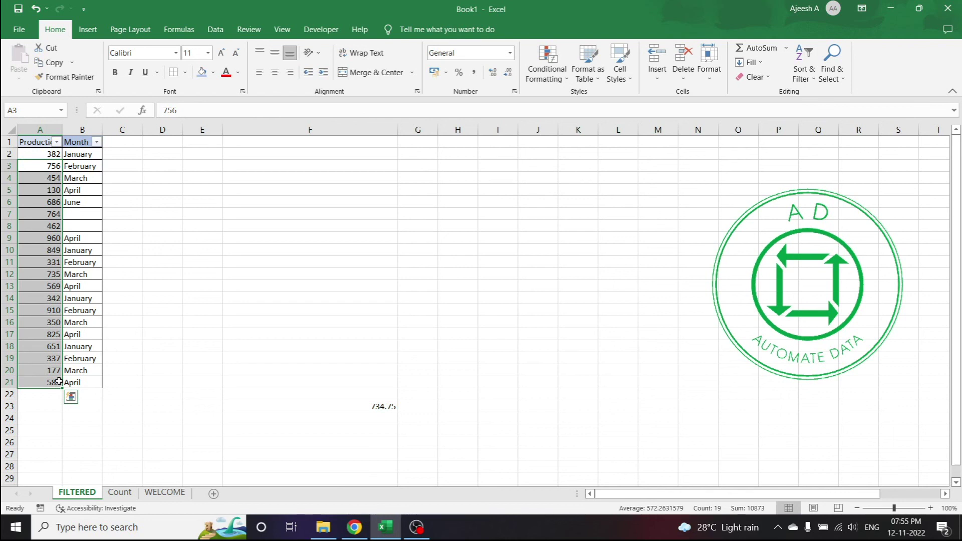
{"action": "left_click", "coordinate": [365, 408]}
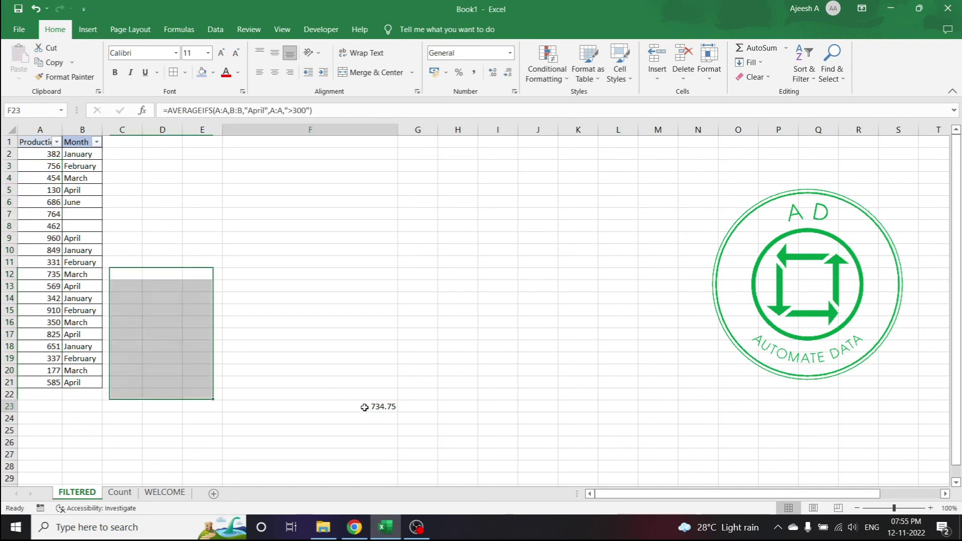
{"action": "key", "text": "Delete"}
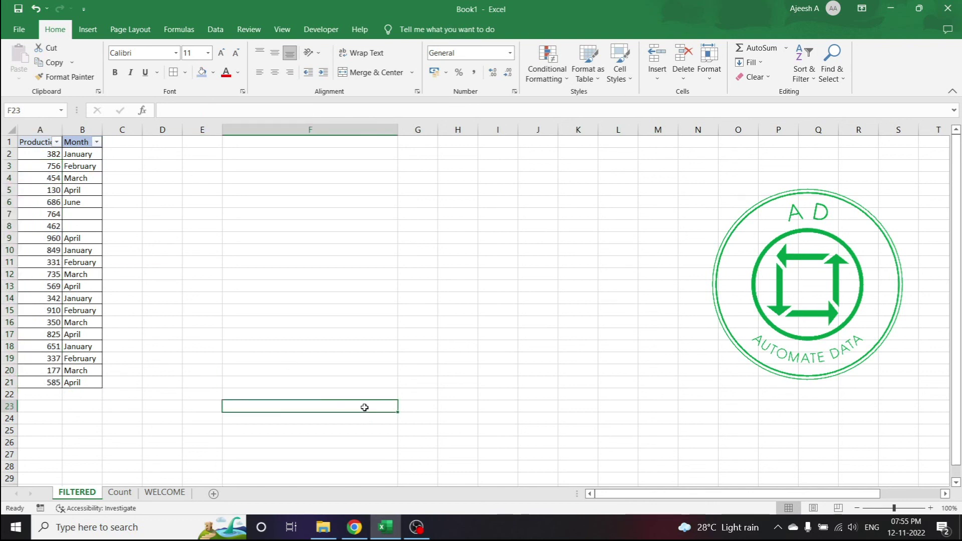
Enter =TRIMMEAN(A:A,10%) in F23, giving a trimmed production average of 564.7222222.
{"action": "type", "text": "=TR"}
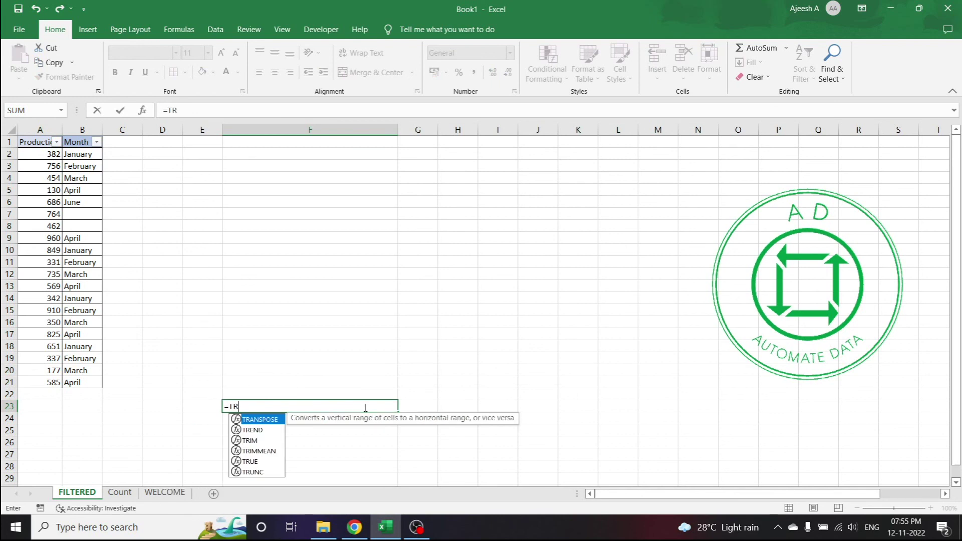
{"action": "type", "text": "IMMEAN"}
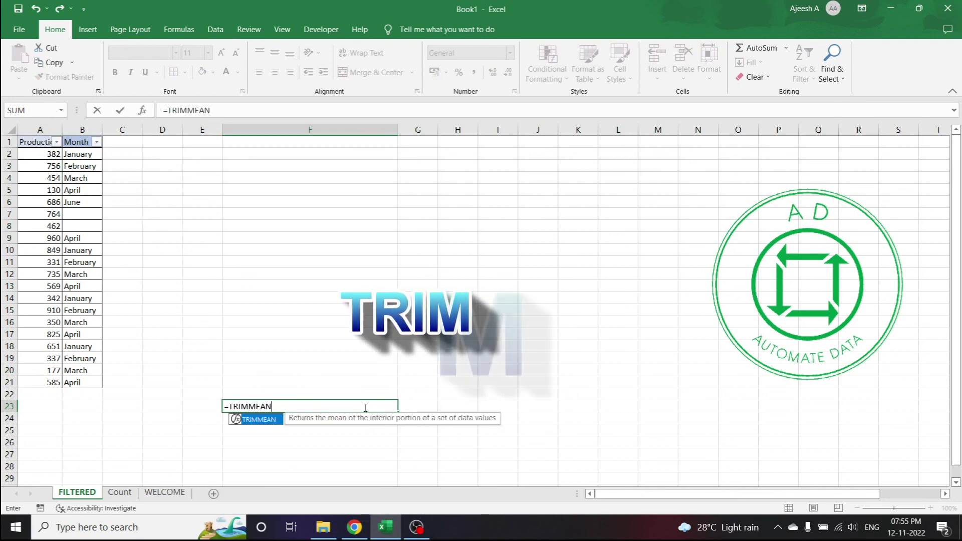
{"action": "type", "text": "("}
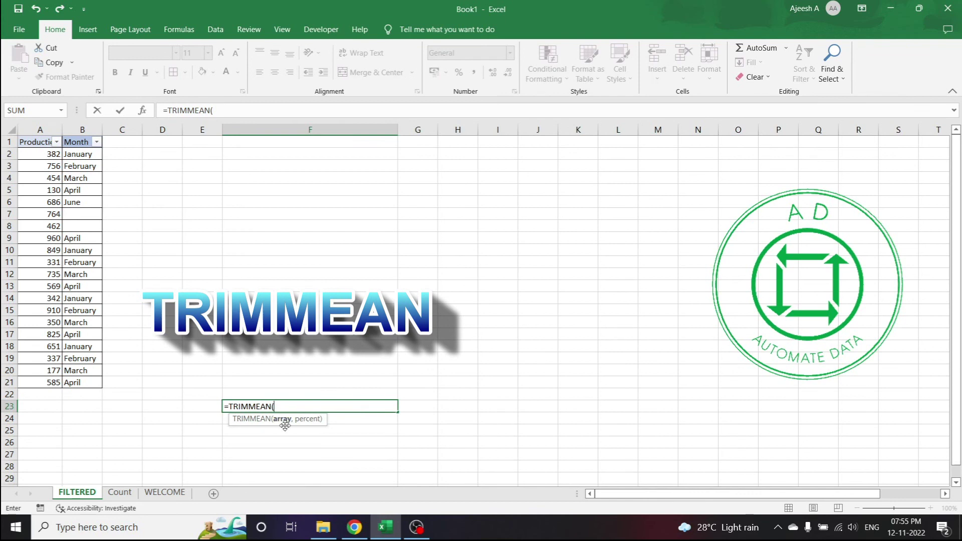
{"action": "left_click", "coordinate": [41, 130]}
{"action": "type", "text": ","}
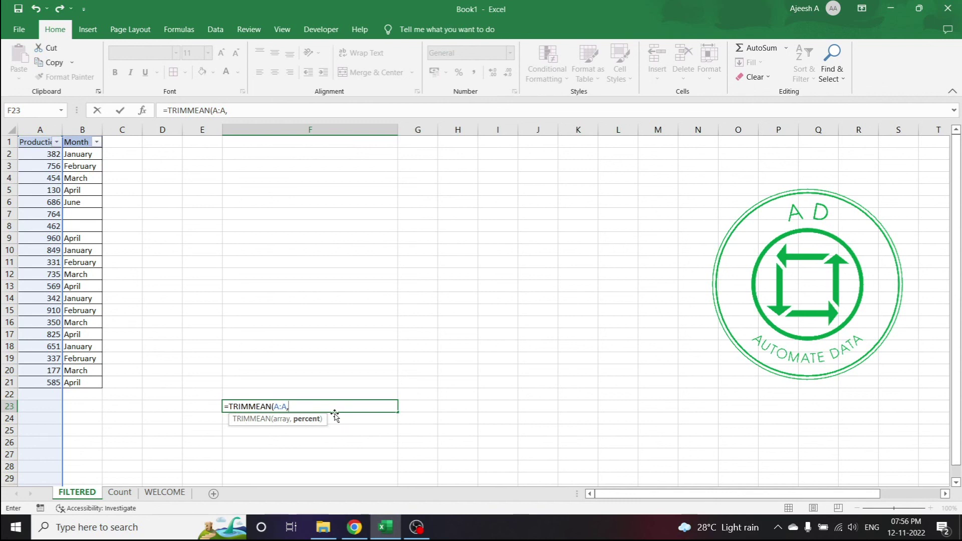
{"action": "type", "text": "10%)"}
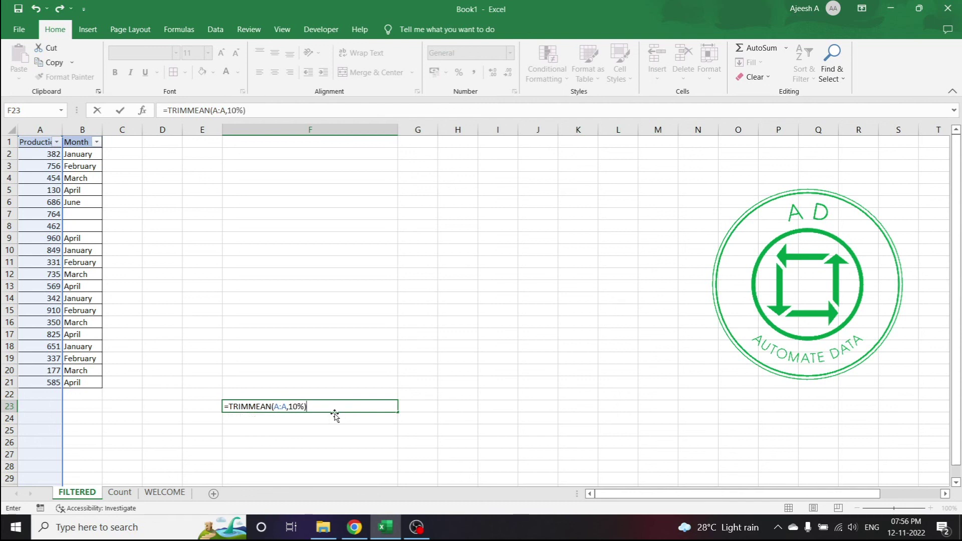
{"action": "key", "text": "Return"}
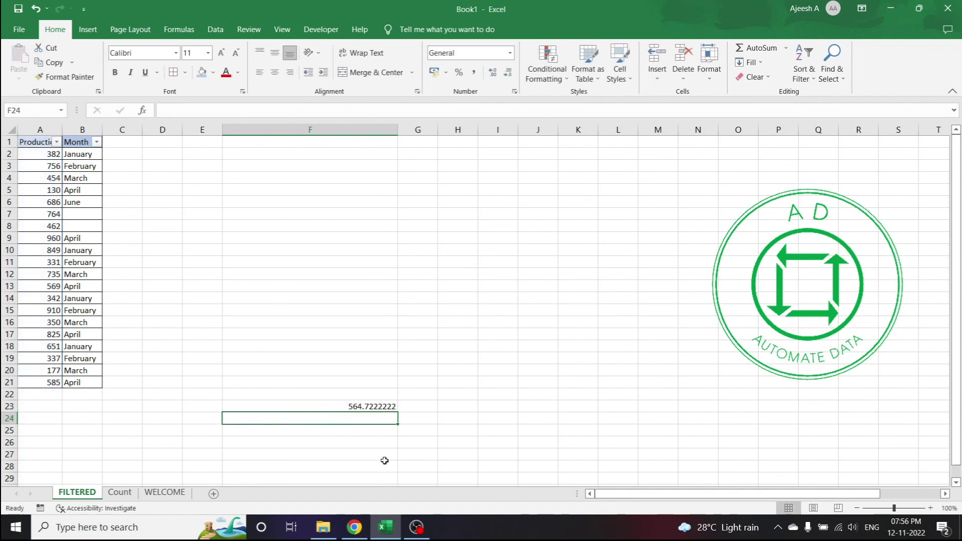